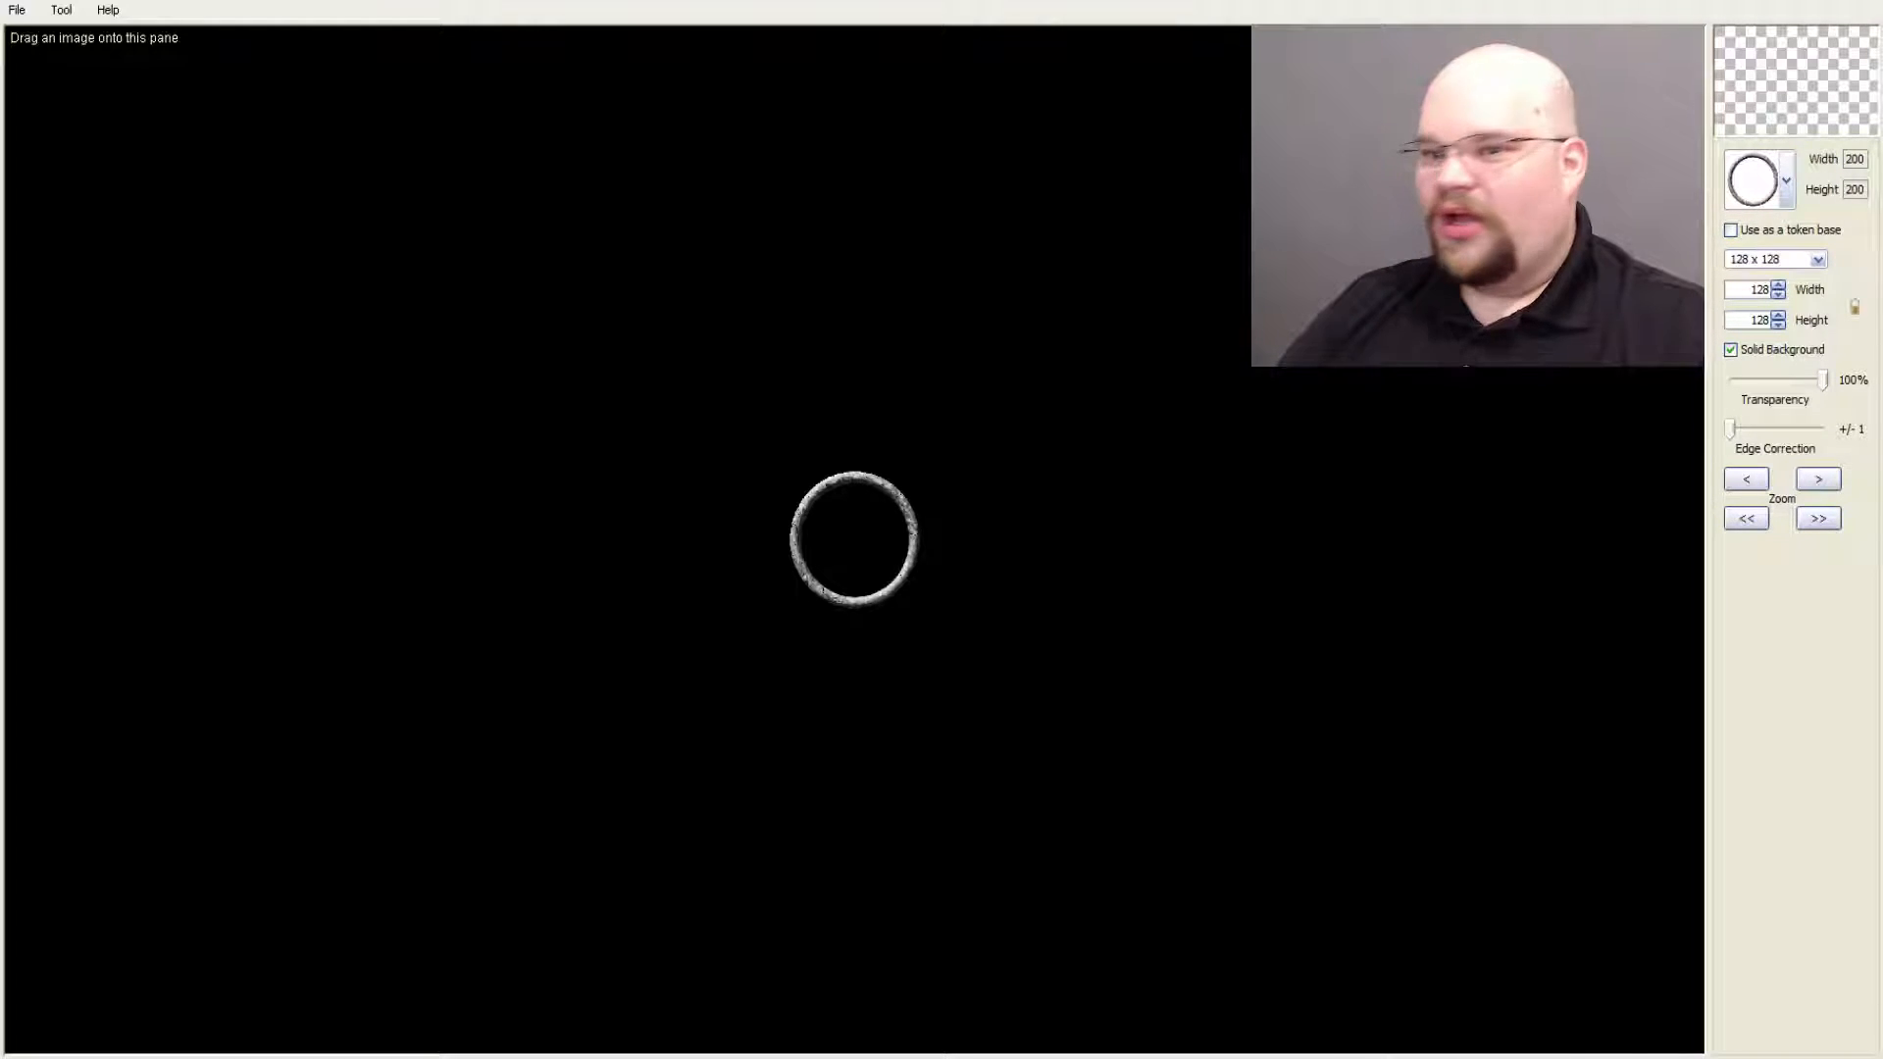
Step: Try out the light wooden square, the dark stone ring and the broken stone ring as the token frame
{"action": "left_click", "coordinate": [1787, 181]}
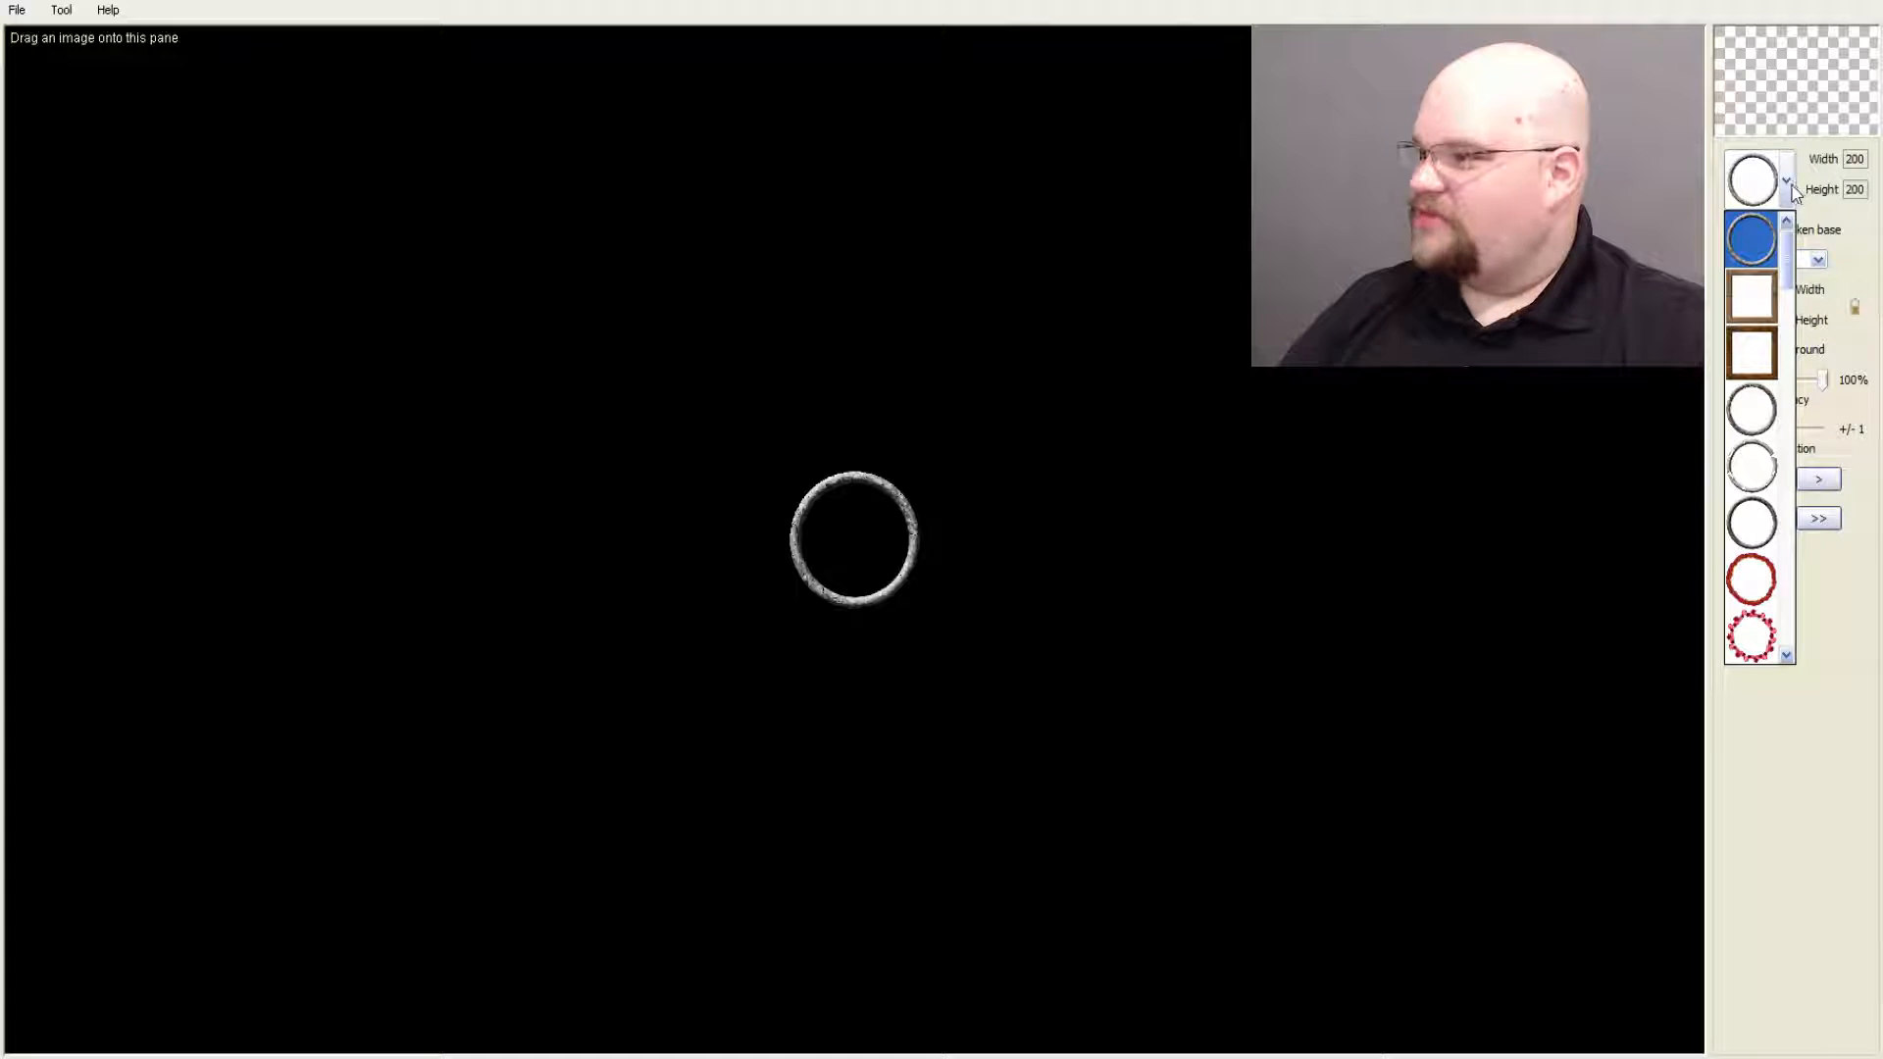
{"action": "left_click", "coordinate": [1759, 296]}
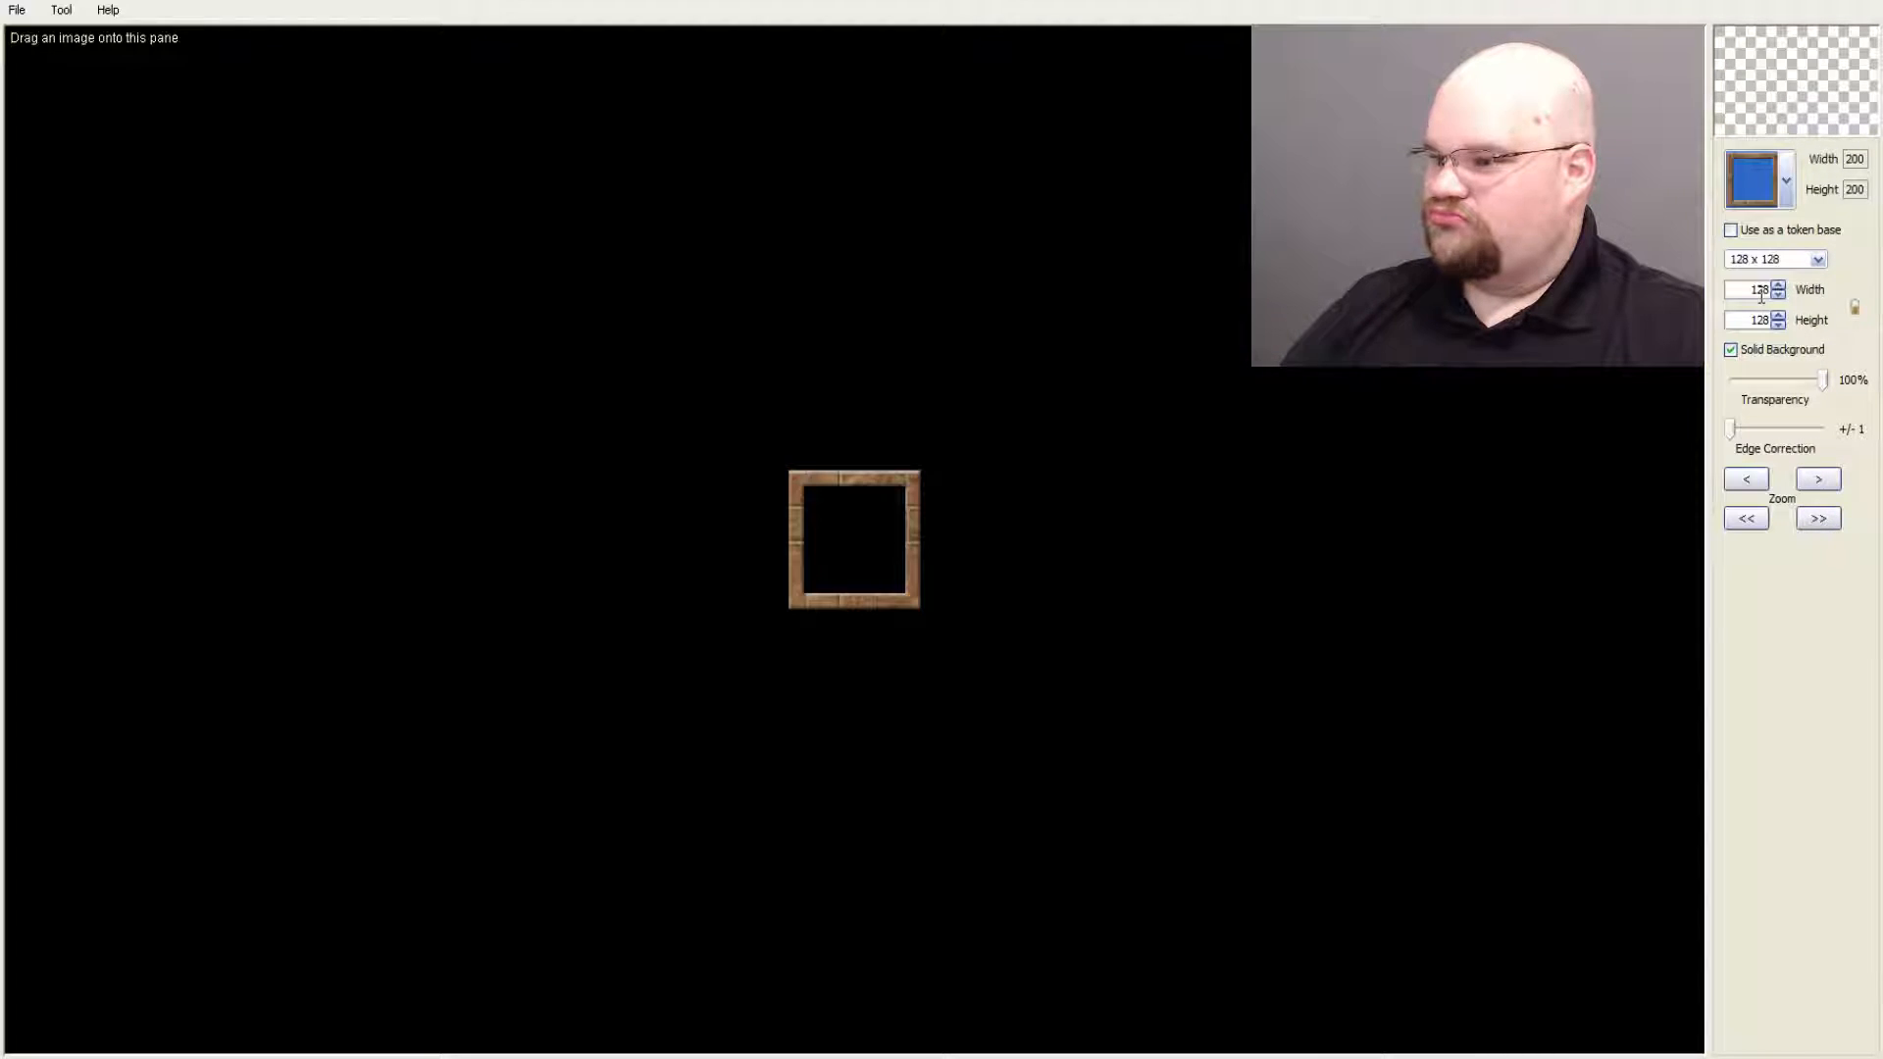
{"action": "left_click", "coordinate": [1787, 182]}
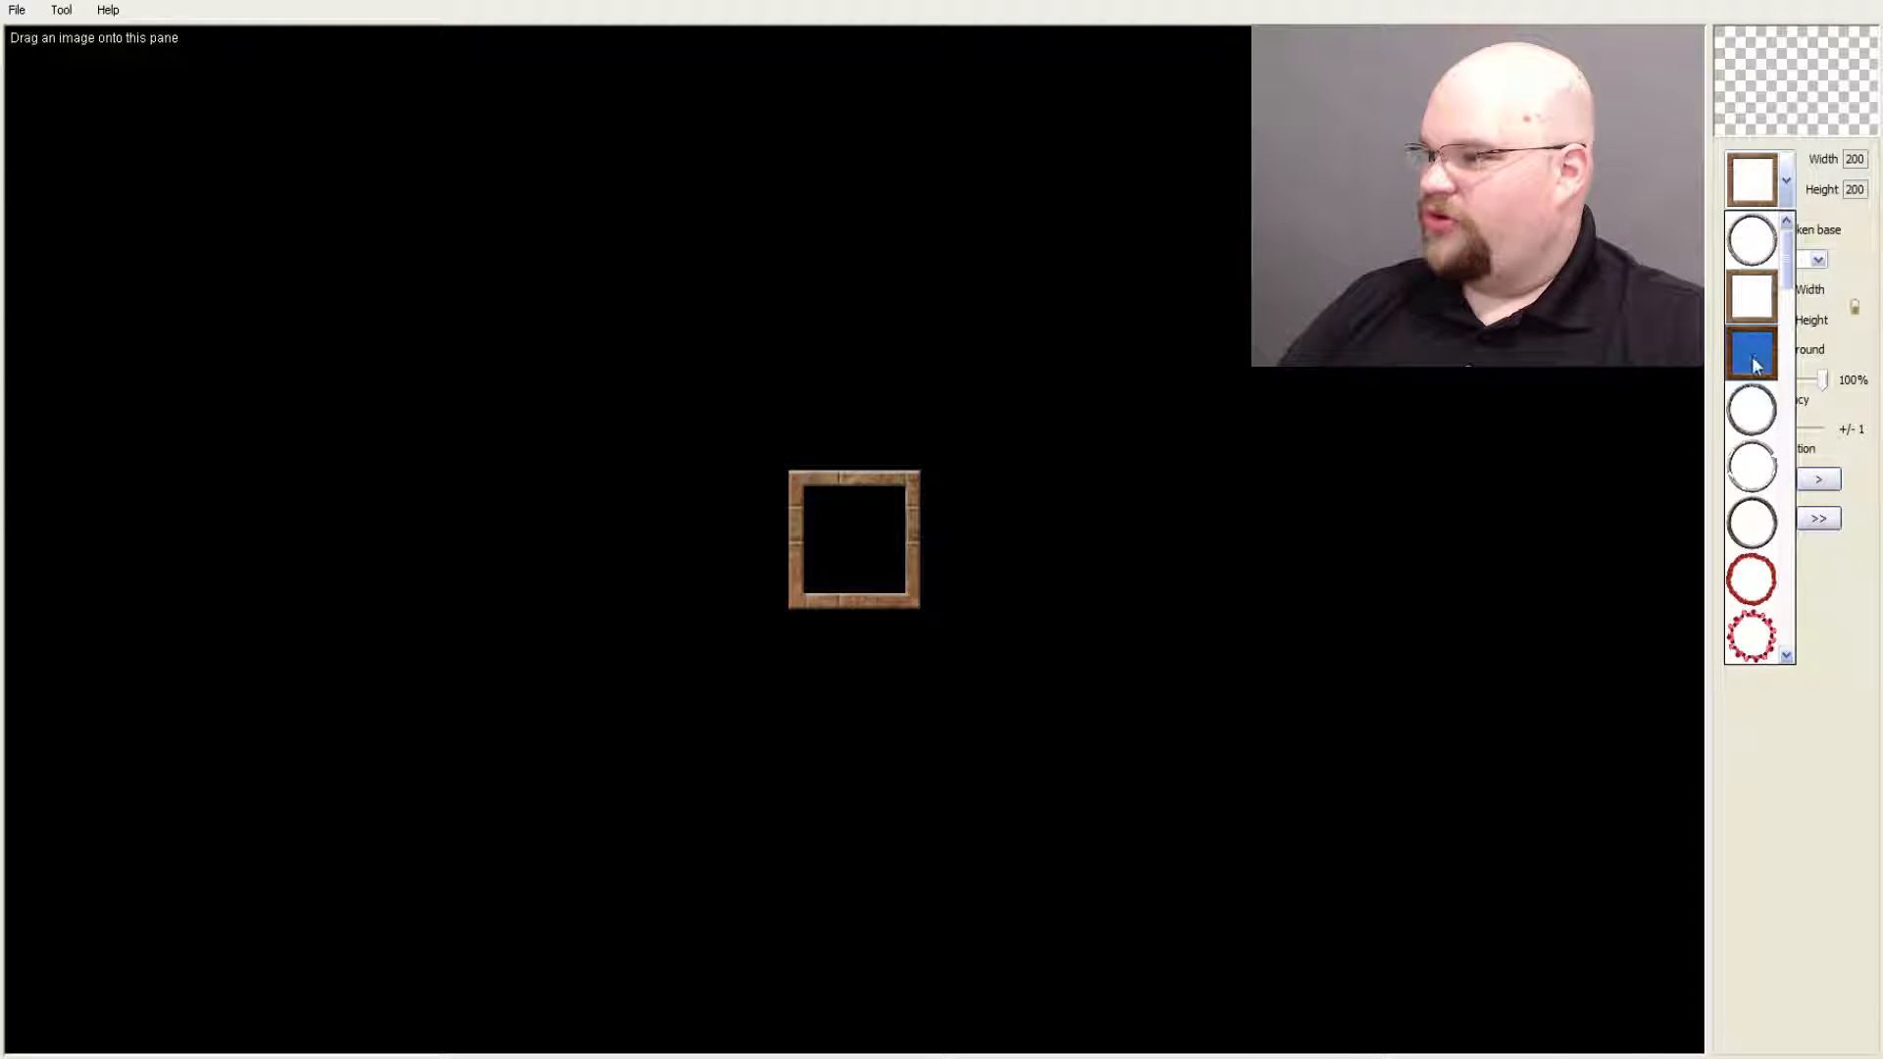
{"action": "left_click", "coordinate": [1789, 242]}
{"action": "left_click", "coordinate": [1787, 191]}
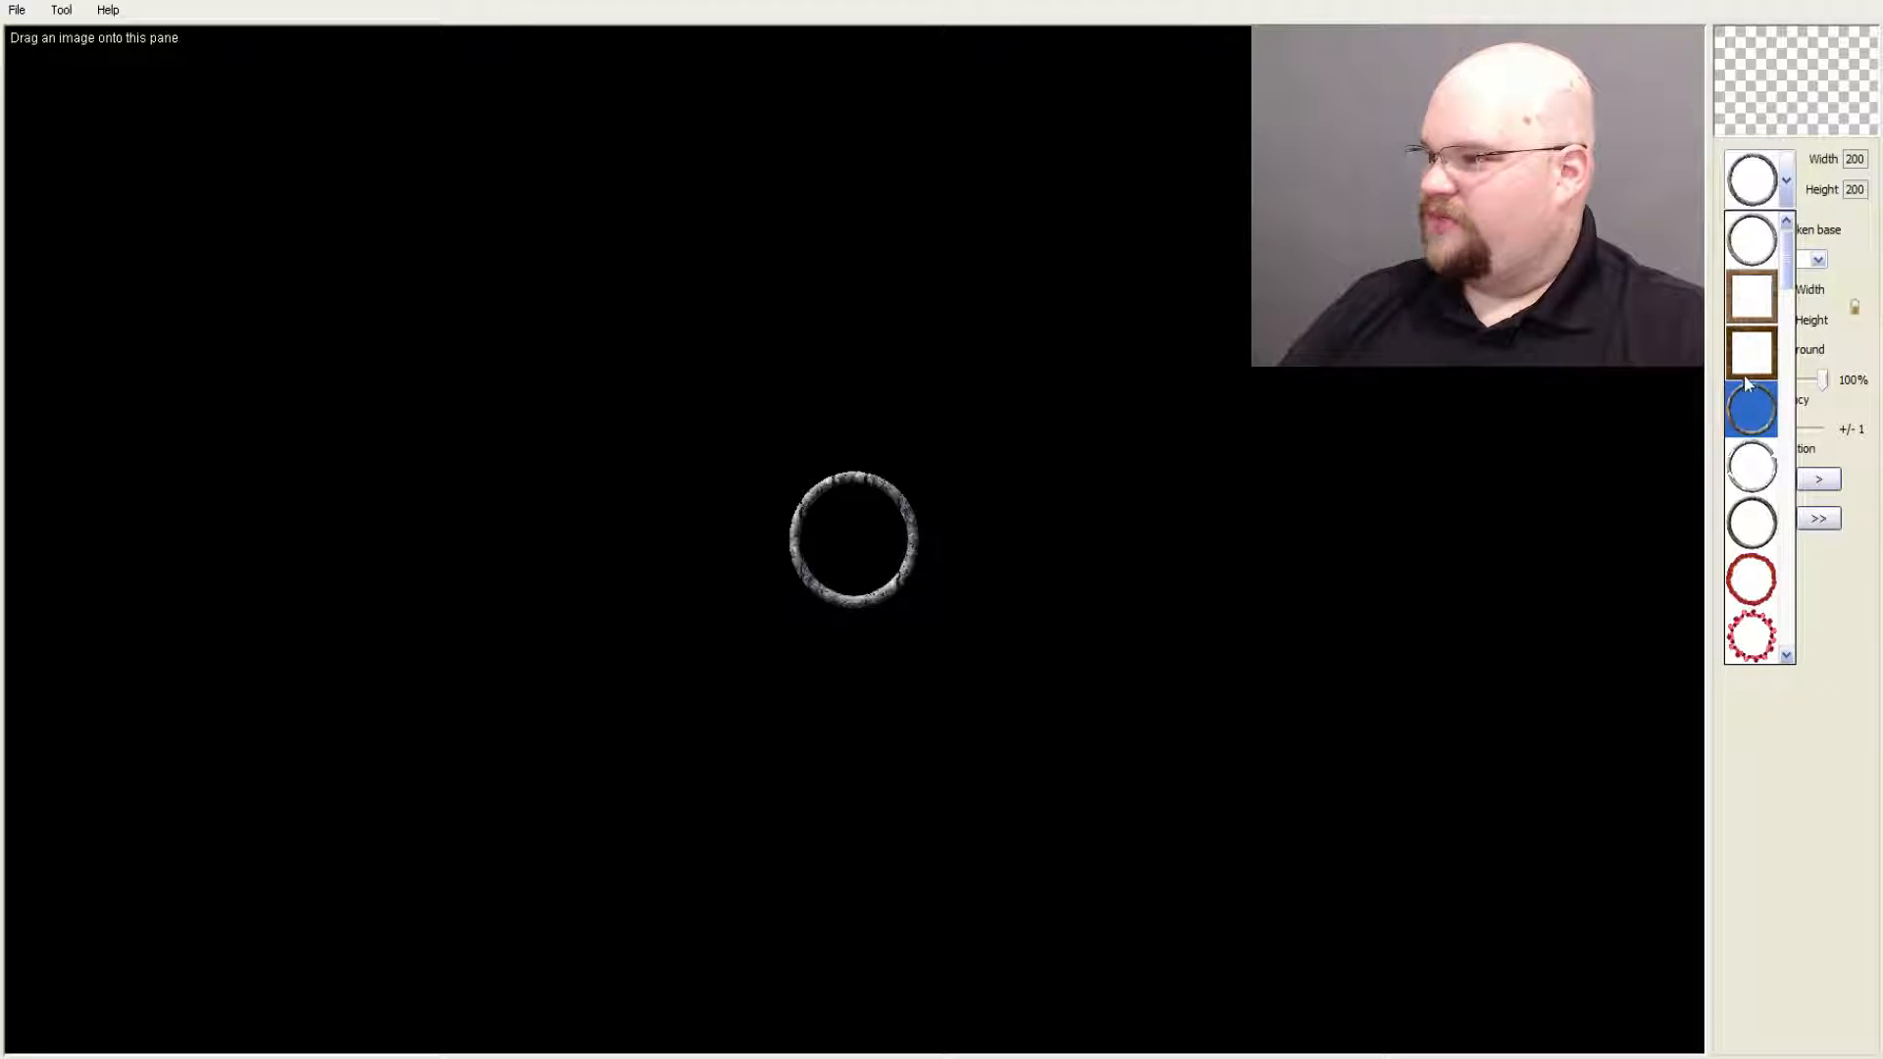
{"action": "left_click", "coordinate": [1750, 463]}
Step: Apply the gold ring as the token frame and browse the remaining frame designs, keeping the gold ring selected
{"action": "left_click", "coordinate": [1790, 186]}
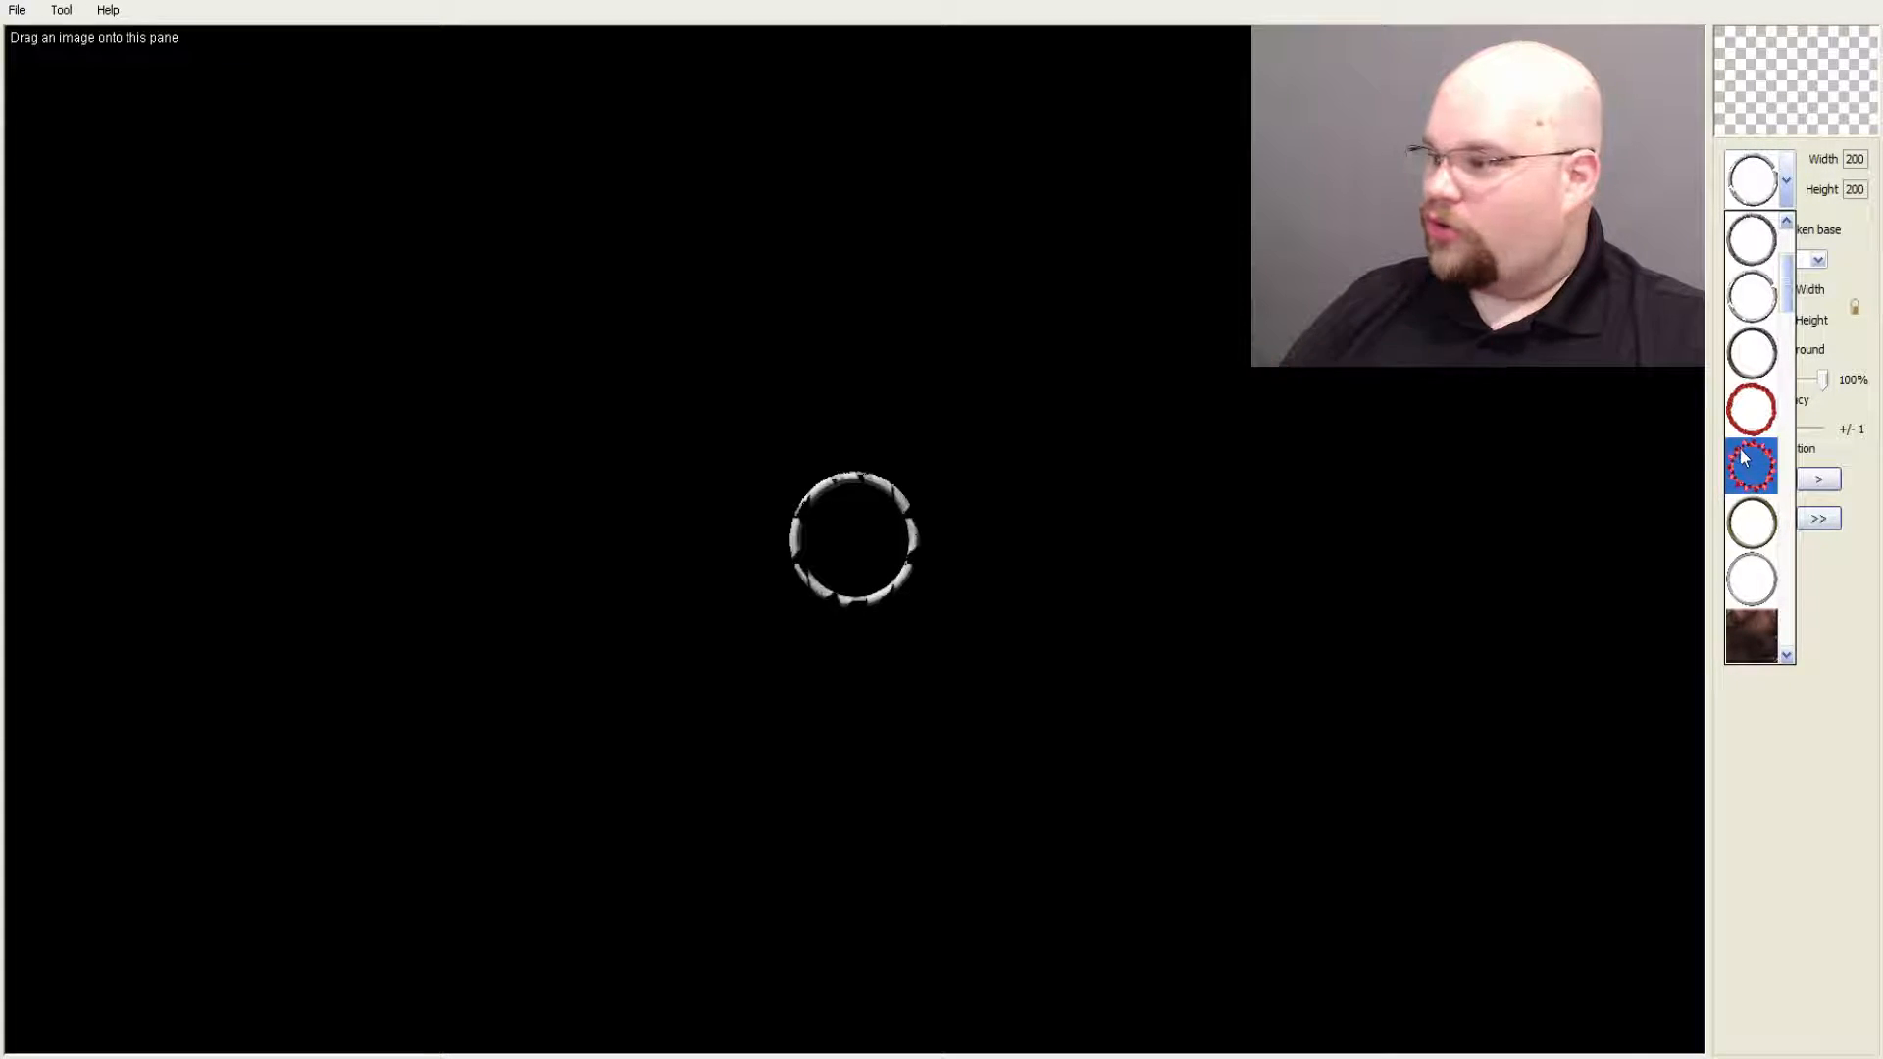
{"action": "scroll", "coordinate": [1756, 461], "scroll_direction": "down", "scroll_amount": 3}
{"action": "scroll", "coordinate": [1771, 479], "scroll_direction": "down", "scroll_amount": 10}
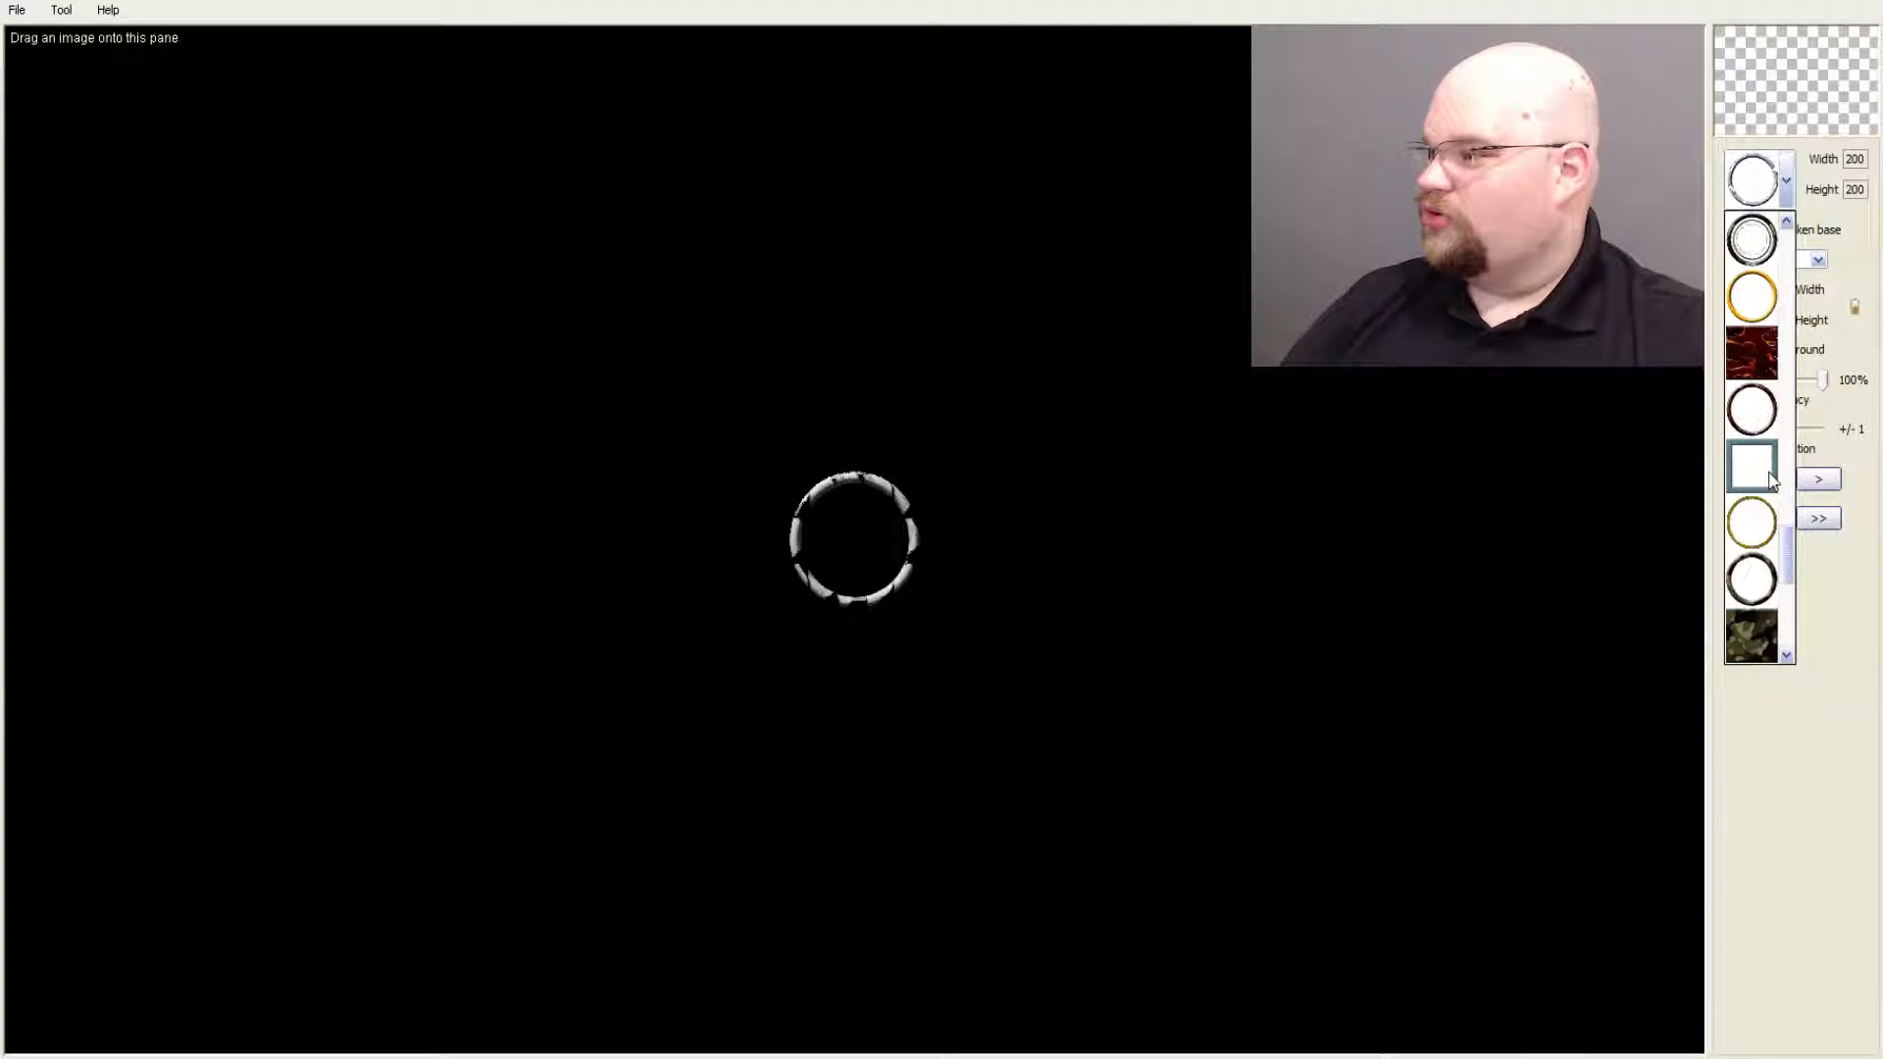
{"action": "left_click", "coordinate": [1751, 297]}
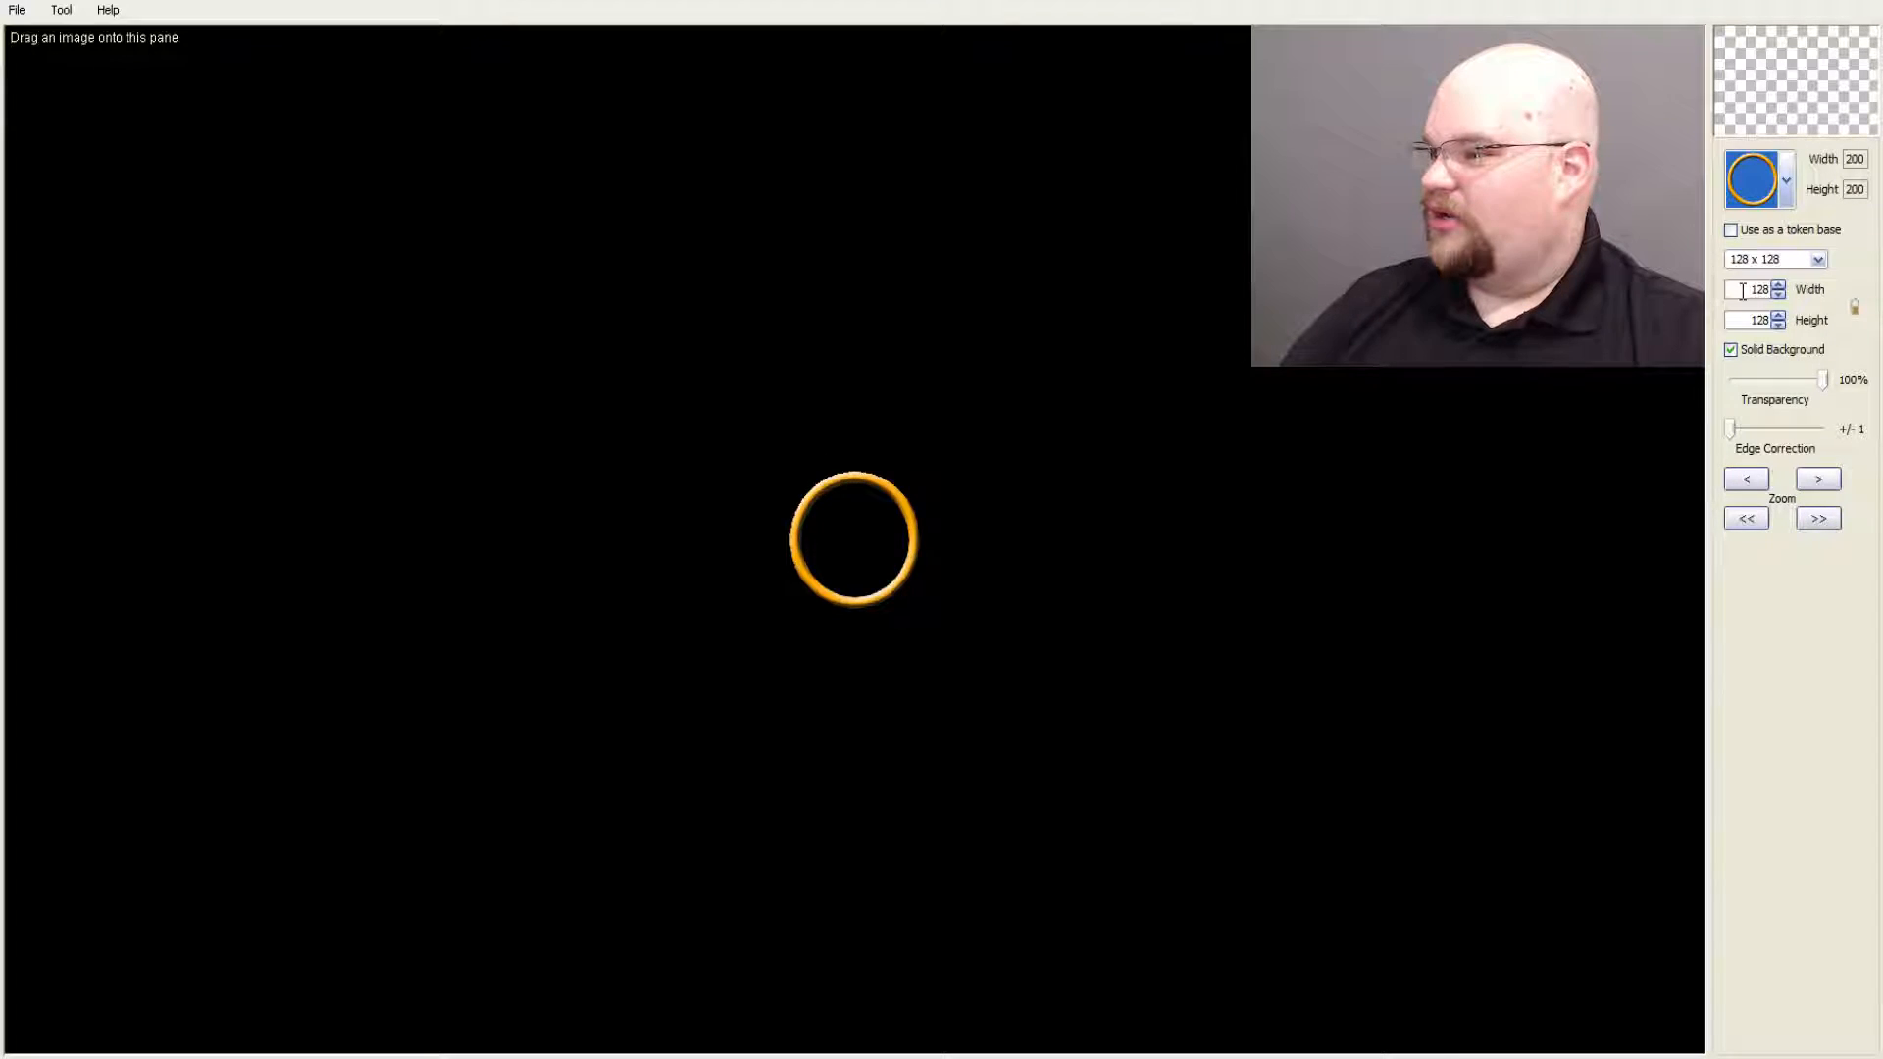
{"action": "left_click", "coordinate": [1787, 180]}
{"action": "scroll", "coordinate": [1734, 453], "scroll_direction": "down", "scroll_amount": 3}
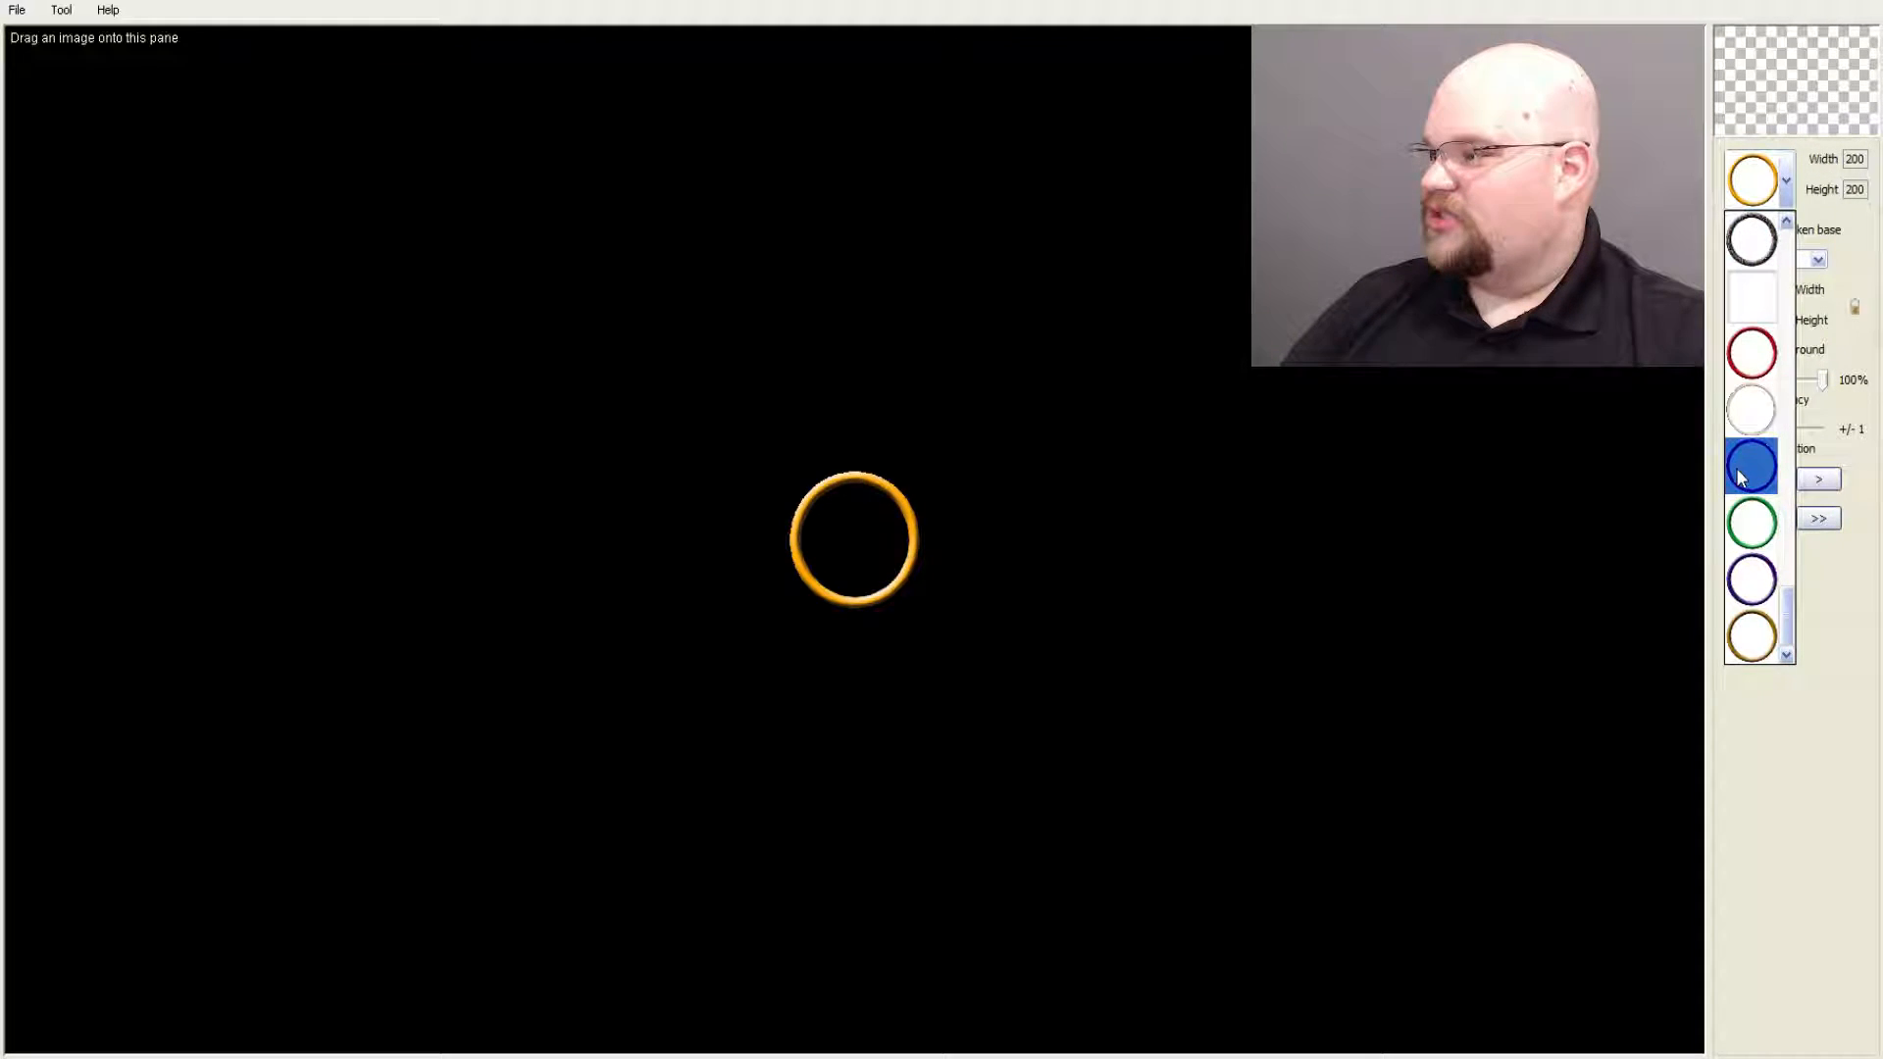
{"action": "scroll", "coordinate": [1738, 470], "scroll_direction": "up", "scroll_amount": 2}
{"action": "scroll", "coordinate": [1751, 351], "scroll_direction": "up", "scroll_amount": 3}
{"action": "left_click", "coordinate": [1752, 351]}
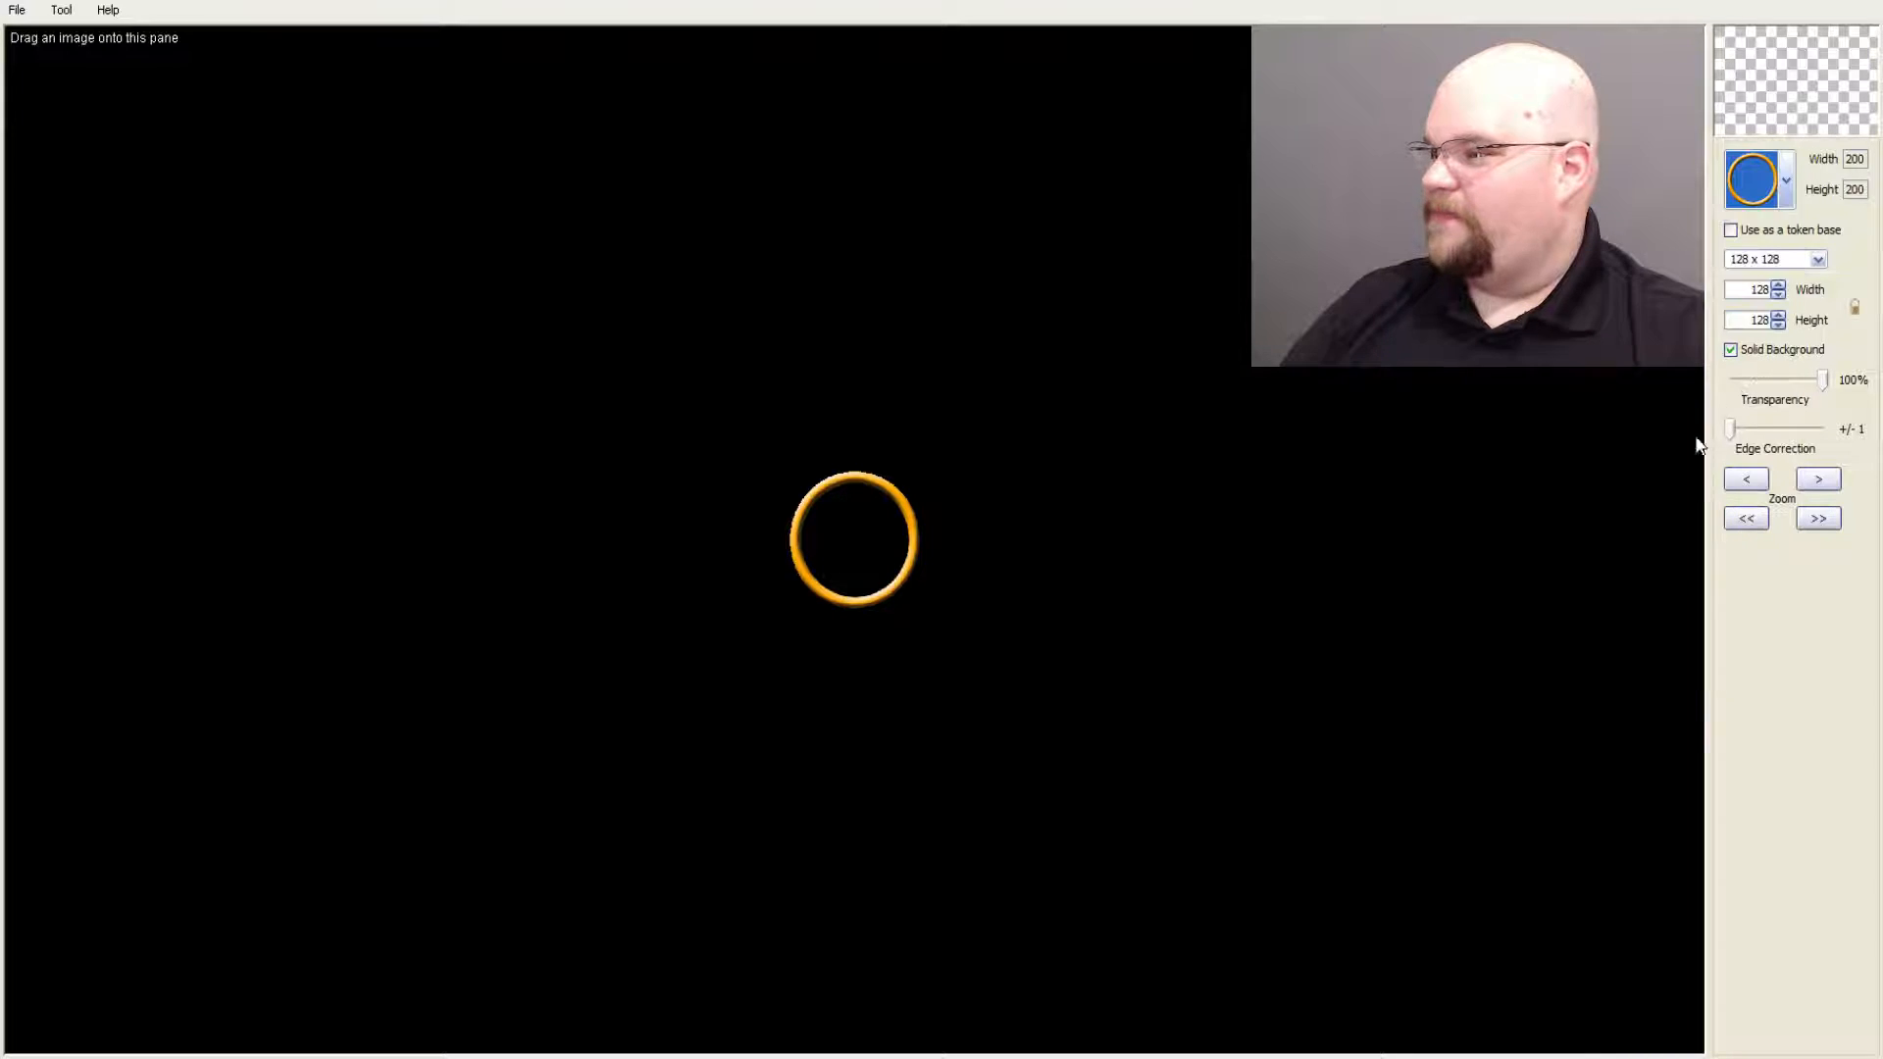
Step: Try the 200 x 200 and 256 x 256 token sizes and set the size back to 128 x 128
{"action": "left_click", "coordinate": [1816, 260]}
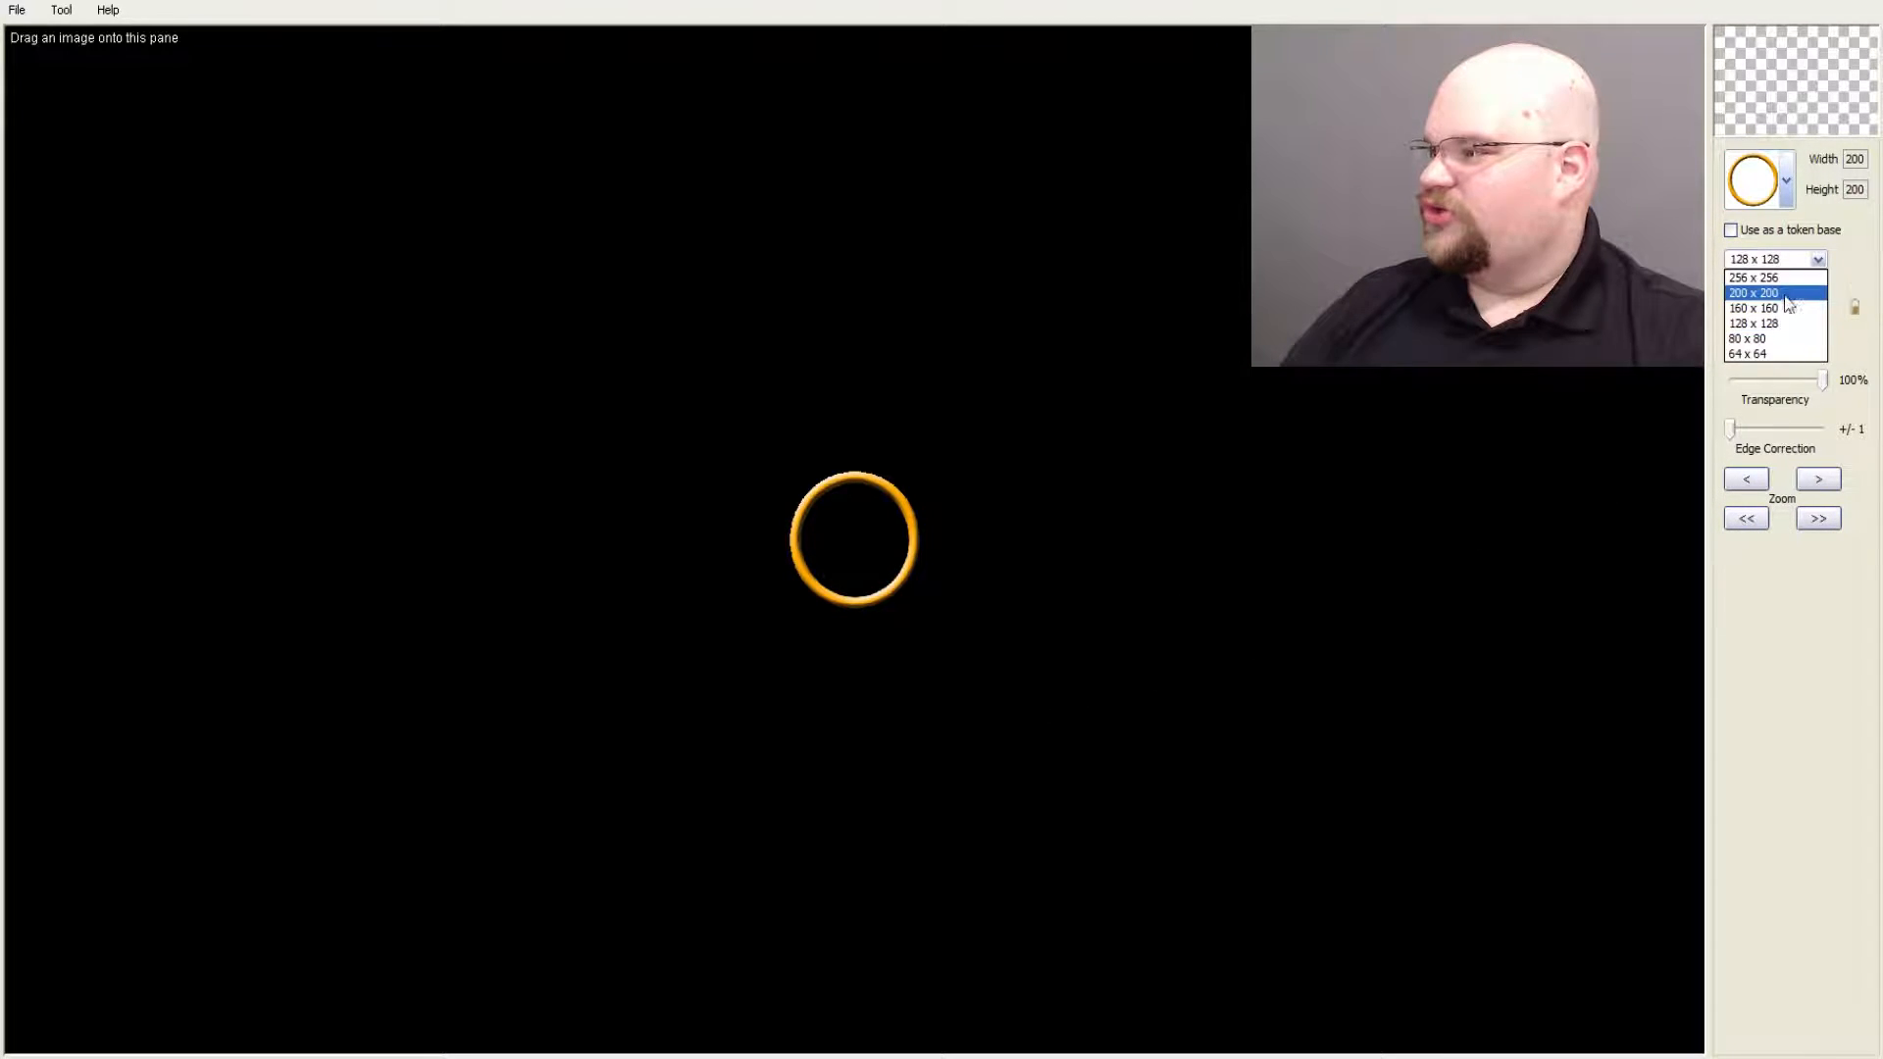
{"action": "left_click", "coordinate": [1781, 295]}
{"action": "left_click", "coordinate": [1816, 260]}
{"action": "left_click", "coordinate": [1805, 277]}
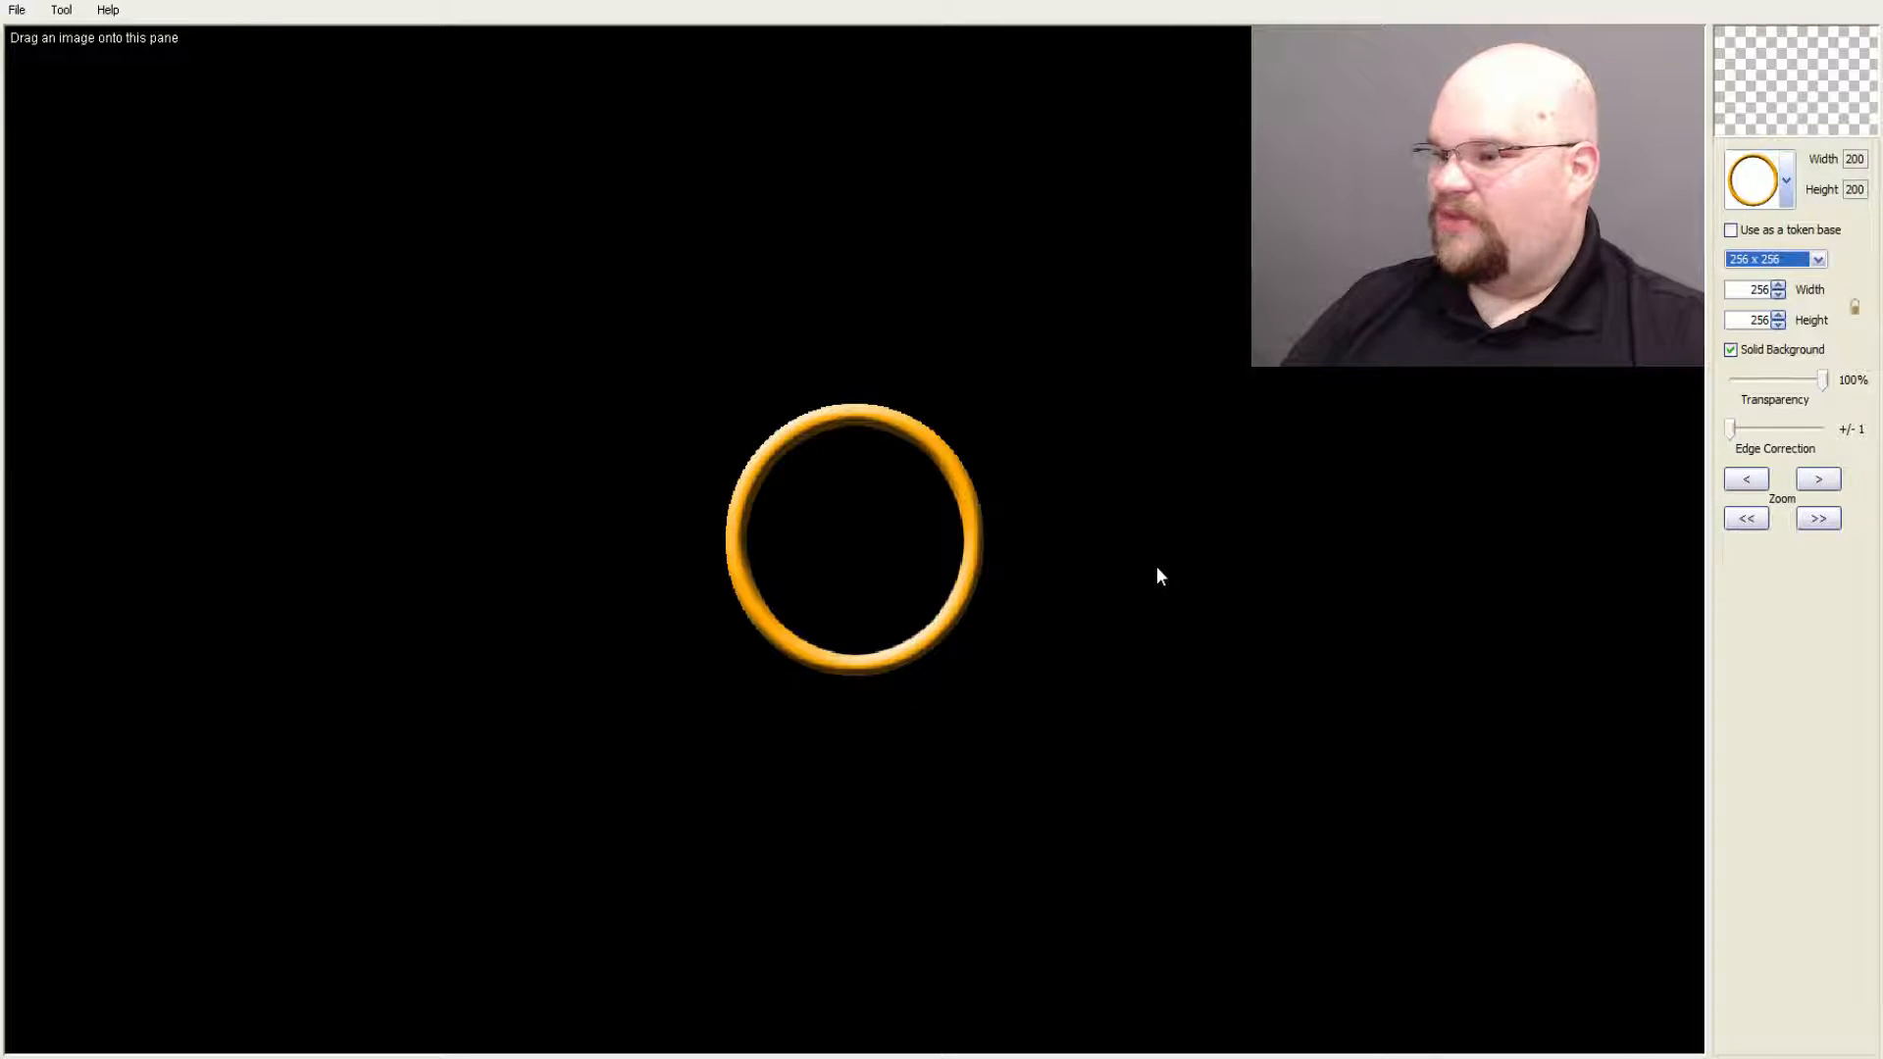
{"action": "left_click", "coordinate": [1819, 259]}
{"action": "left_click", "coordinate": [1770, 313]}
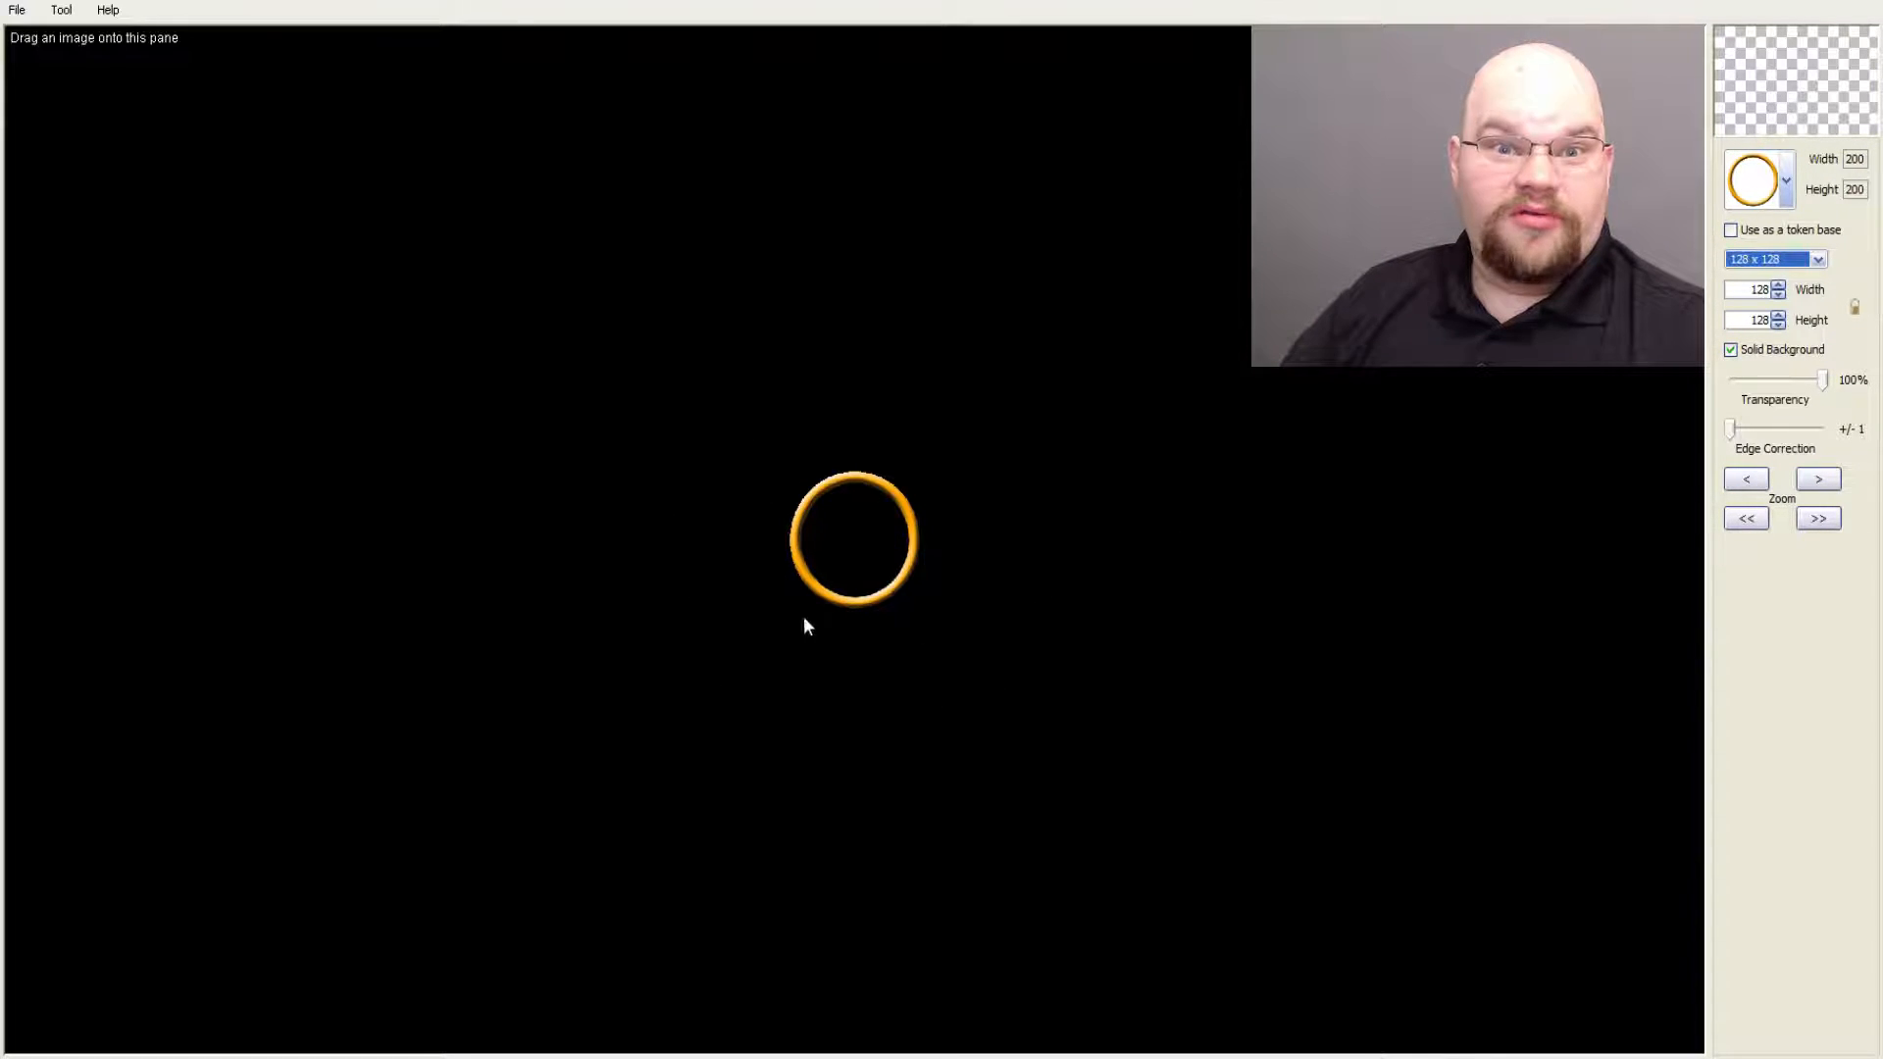
Step: Browse the frame designs and try the red rope ring as the token frame
{"action": "left_click", "coordinate": [1788, 186]}
{"action": "scroll", "coordinate": [1755, 392], "scroll_direction": "down", "scroll_amount": 10}
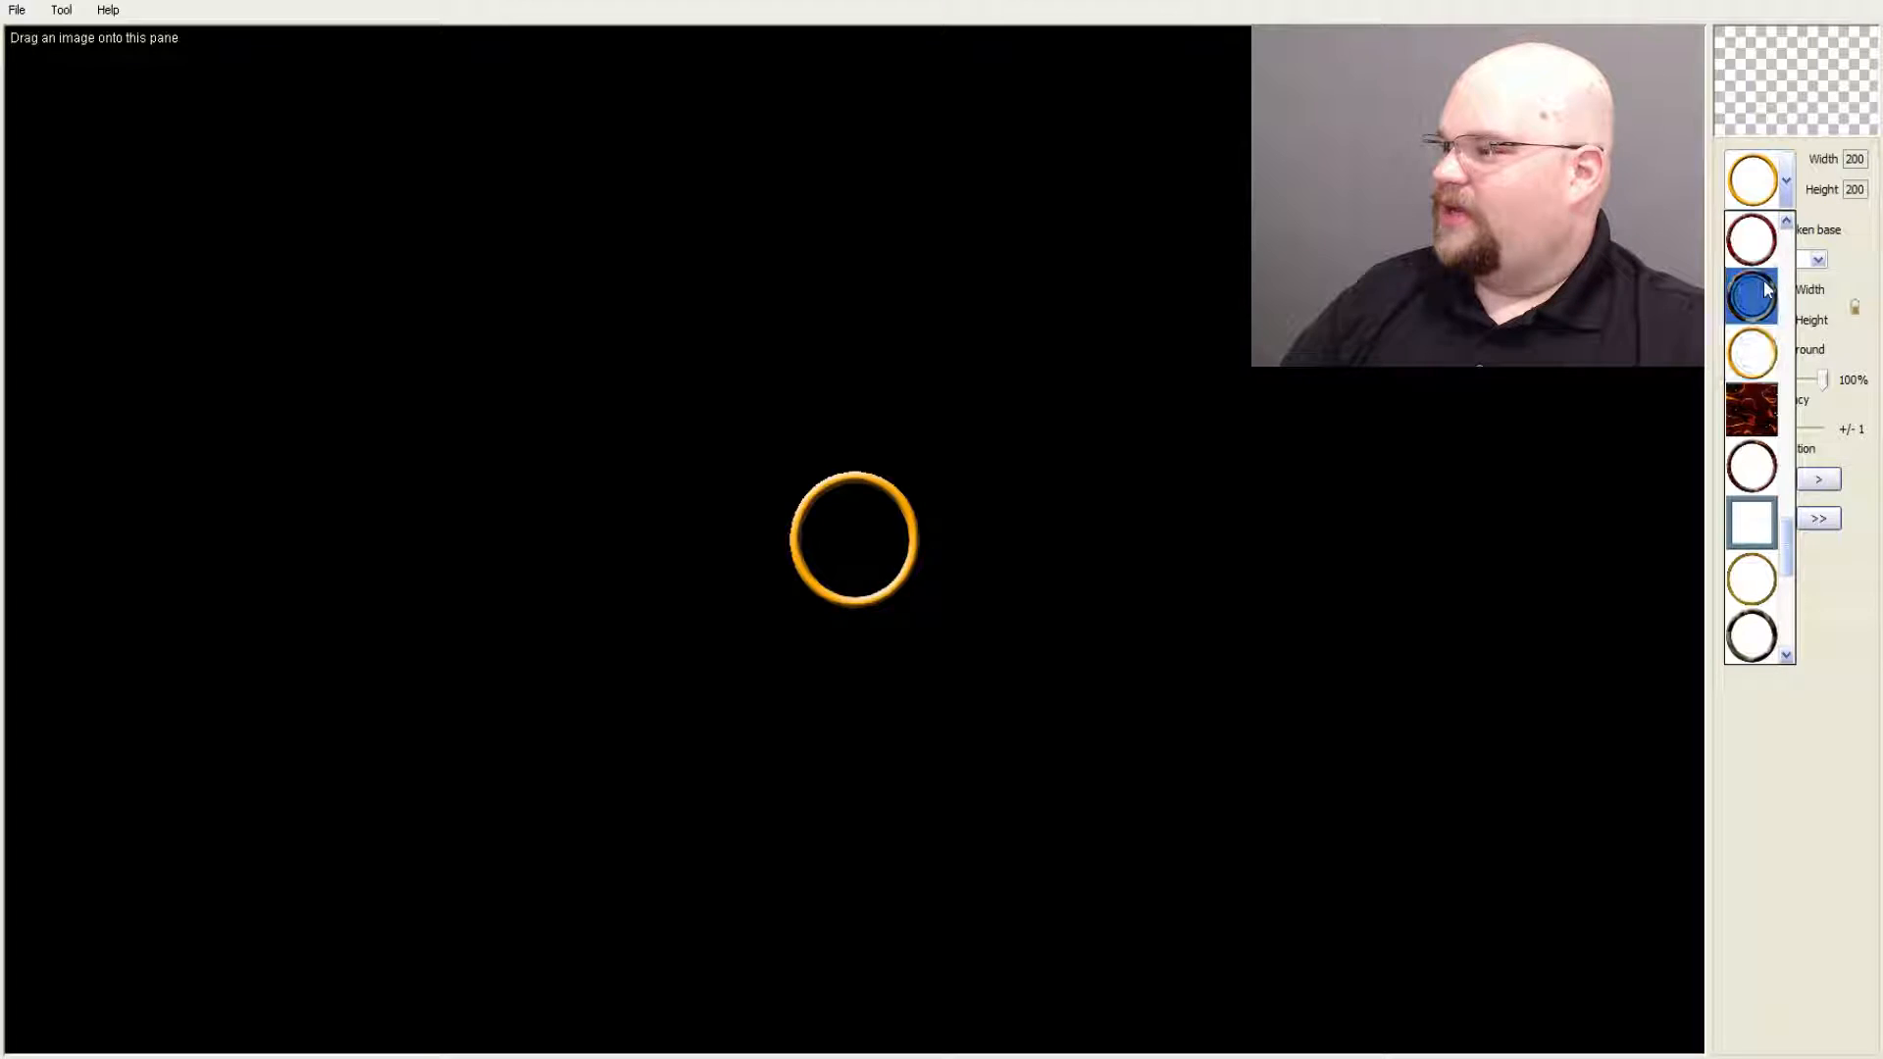
{"action": "scroll", "coordinate": [1759, 391], "scroll_direction": "up", "scroll_amount": 8}
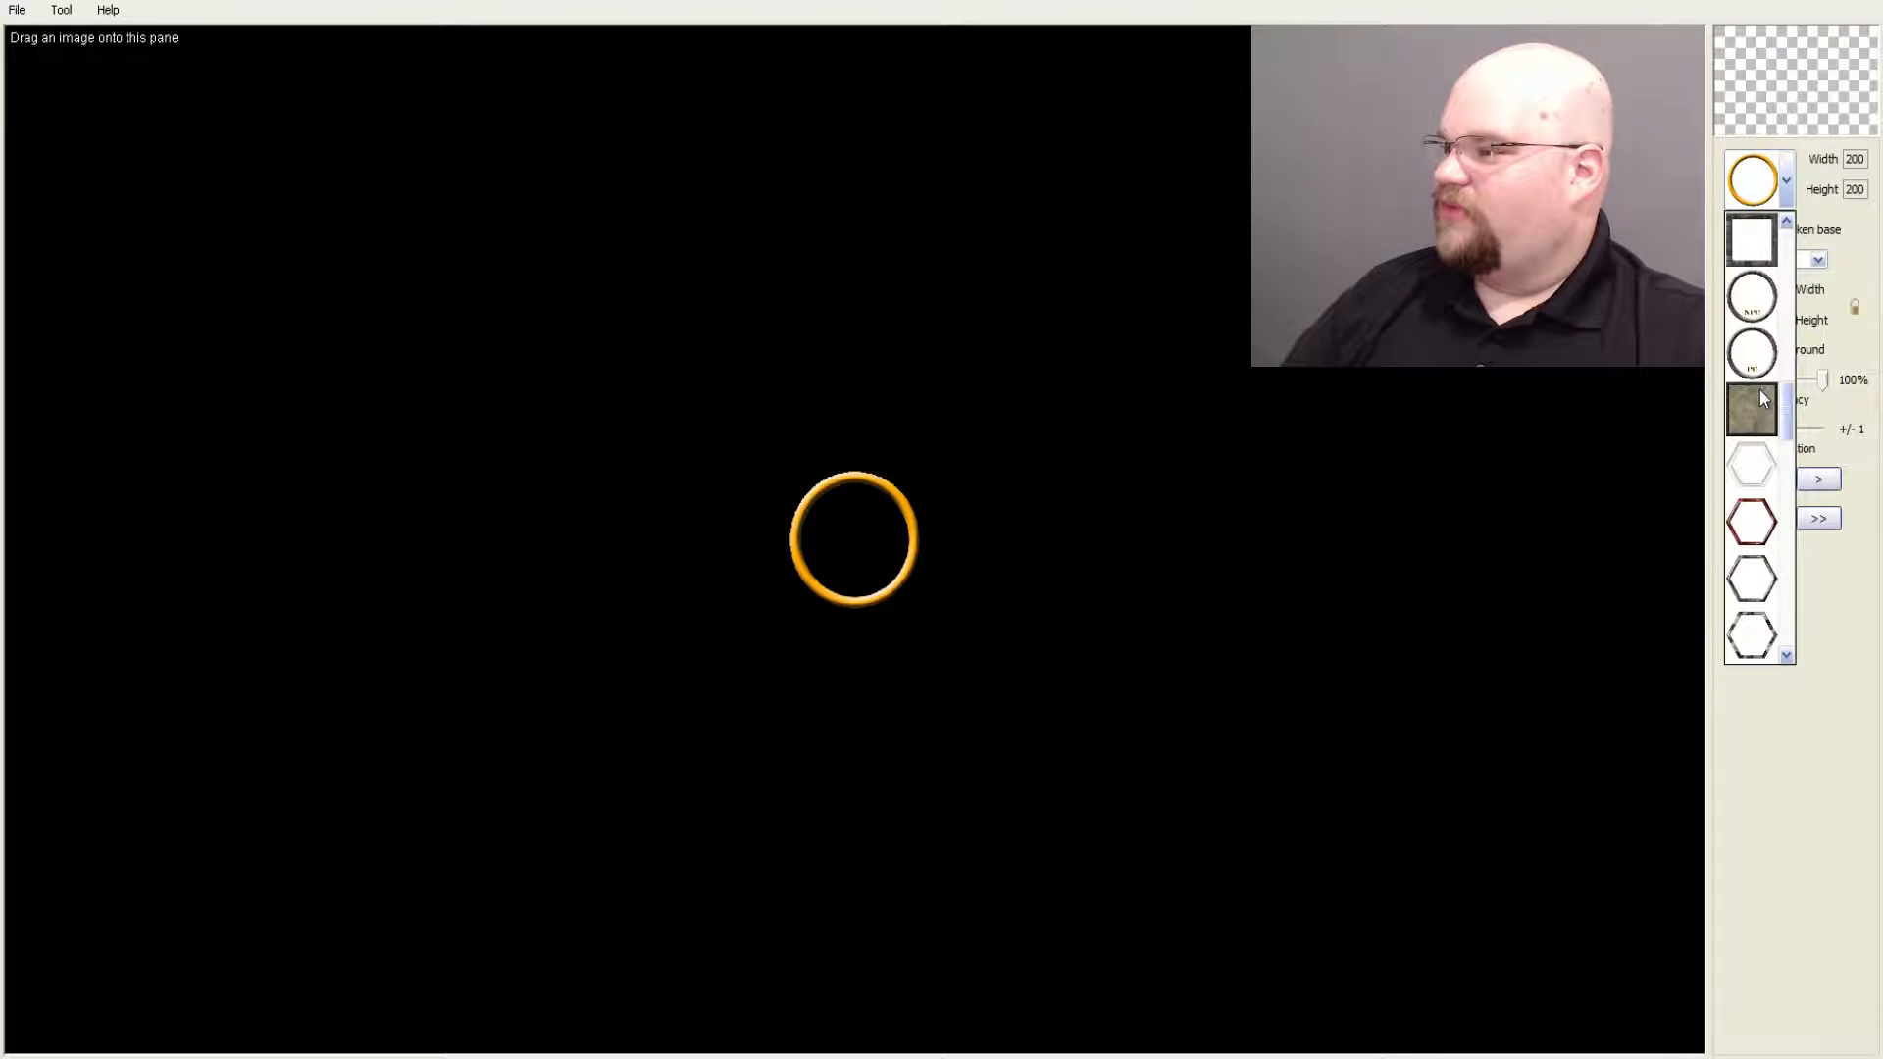
{"action": "scroll", "coordinate": [1760, 390], "scroll_direction": "up", "scroll_amount": 3}
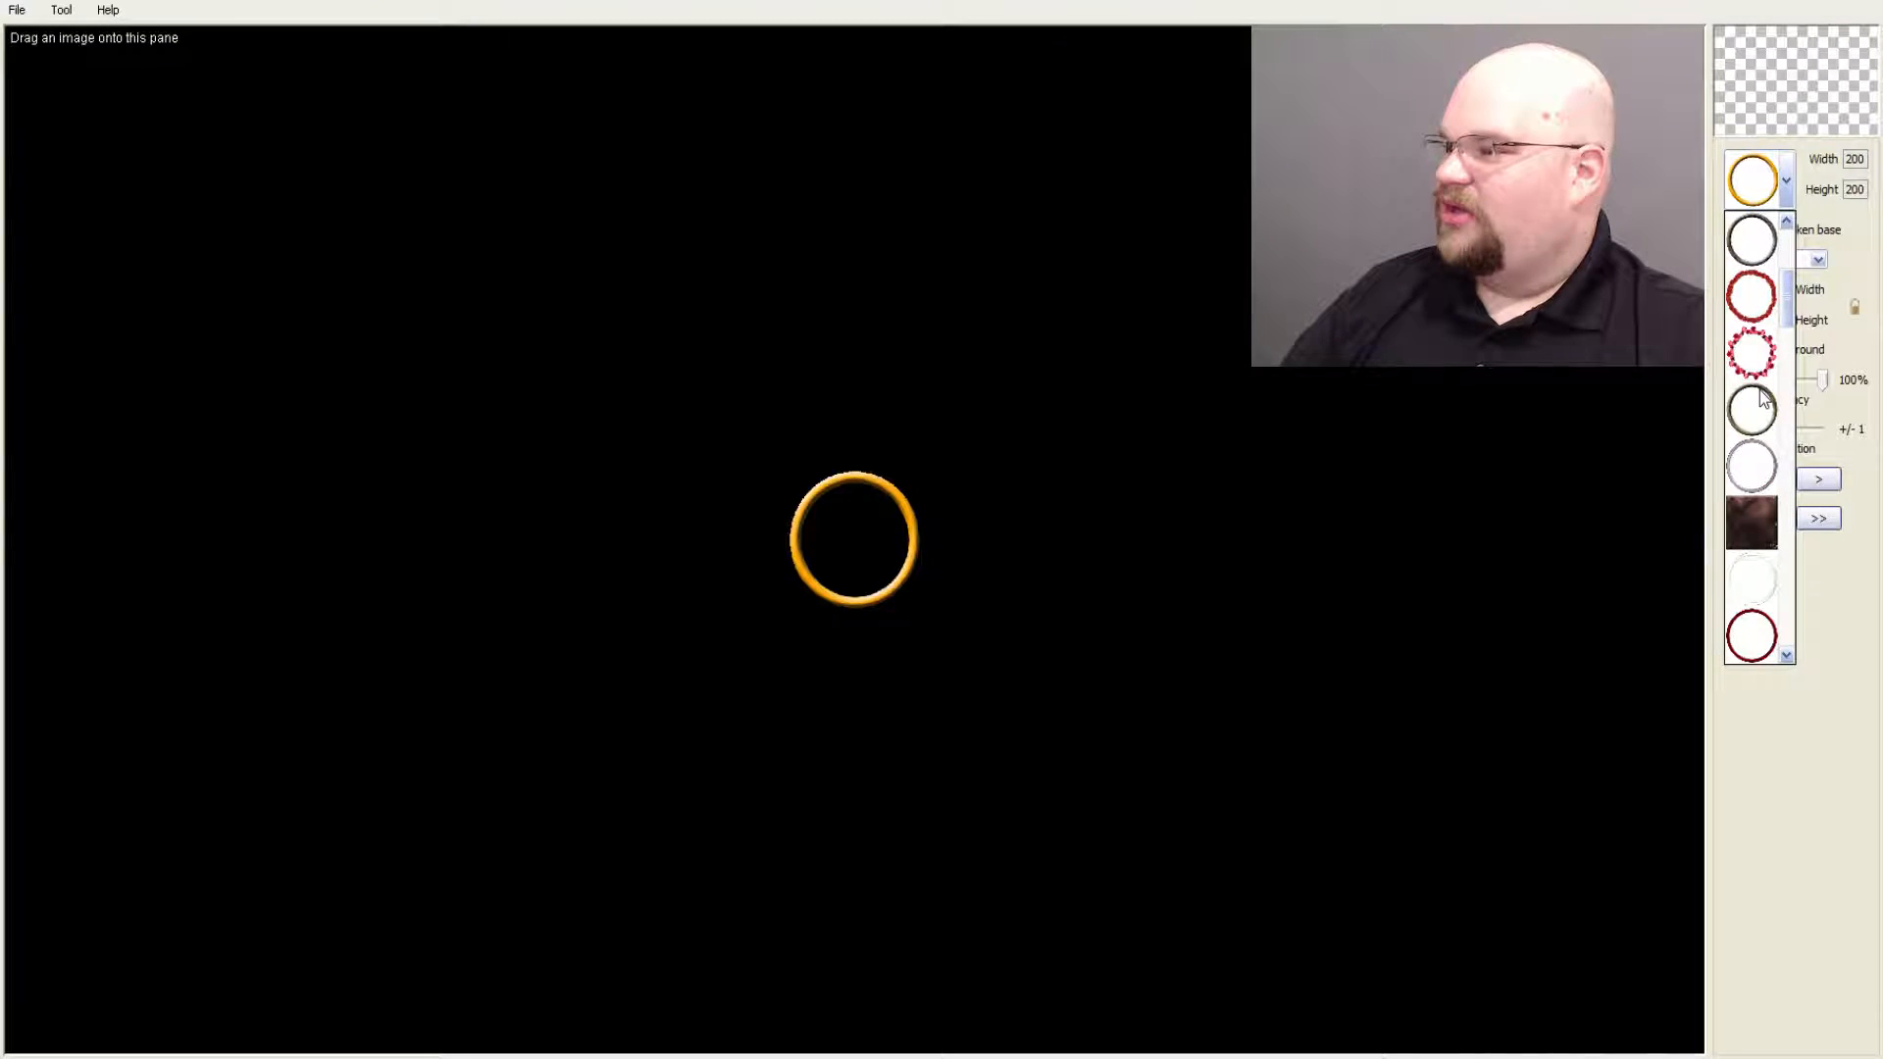
{"action": "left_click", "coordinate": [1762, 298]}
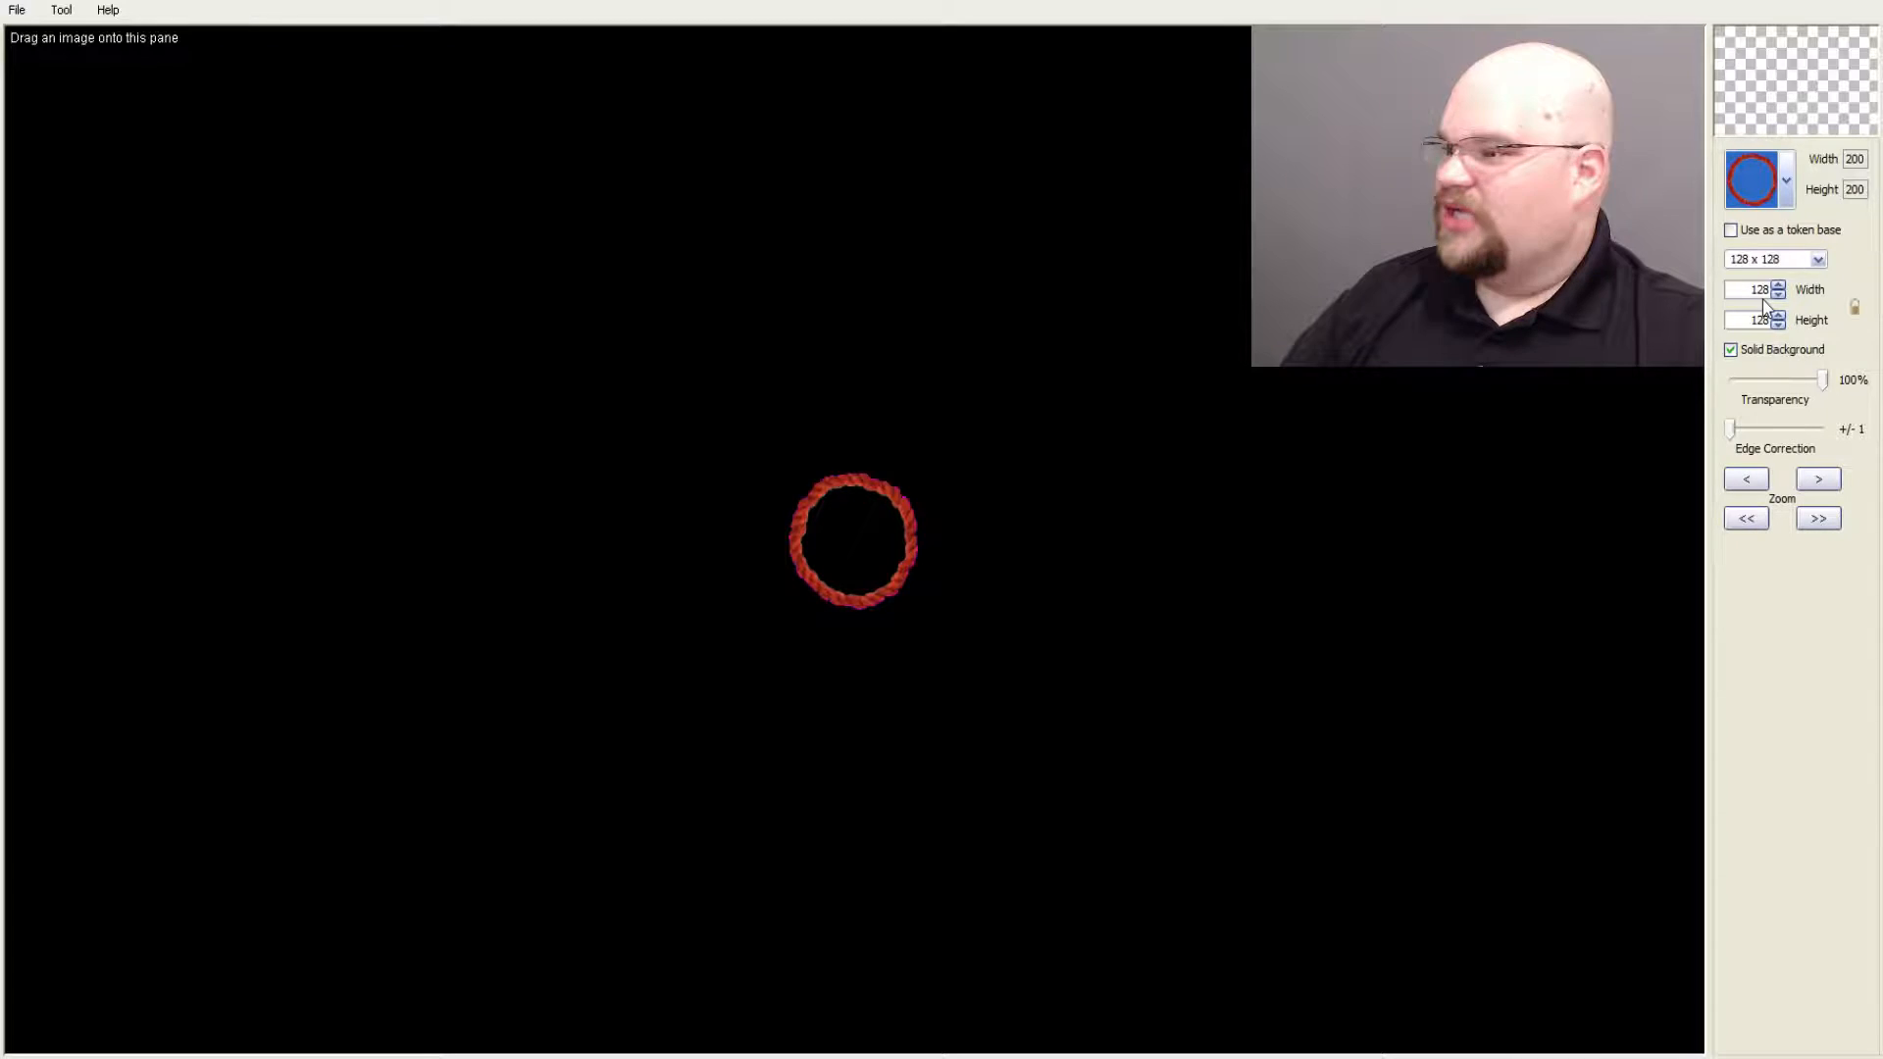
Step: Look through the rest of the frame designs and try the smooth, thin red ring as the token frame
{"action": "left_click", "coordinate": [1786, 180]}
{"action": "scroll", "coordinate": [1757, 297], "scroll_direction": "up", "scroll_amount": 2}
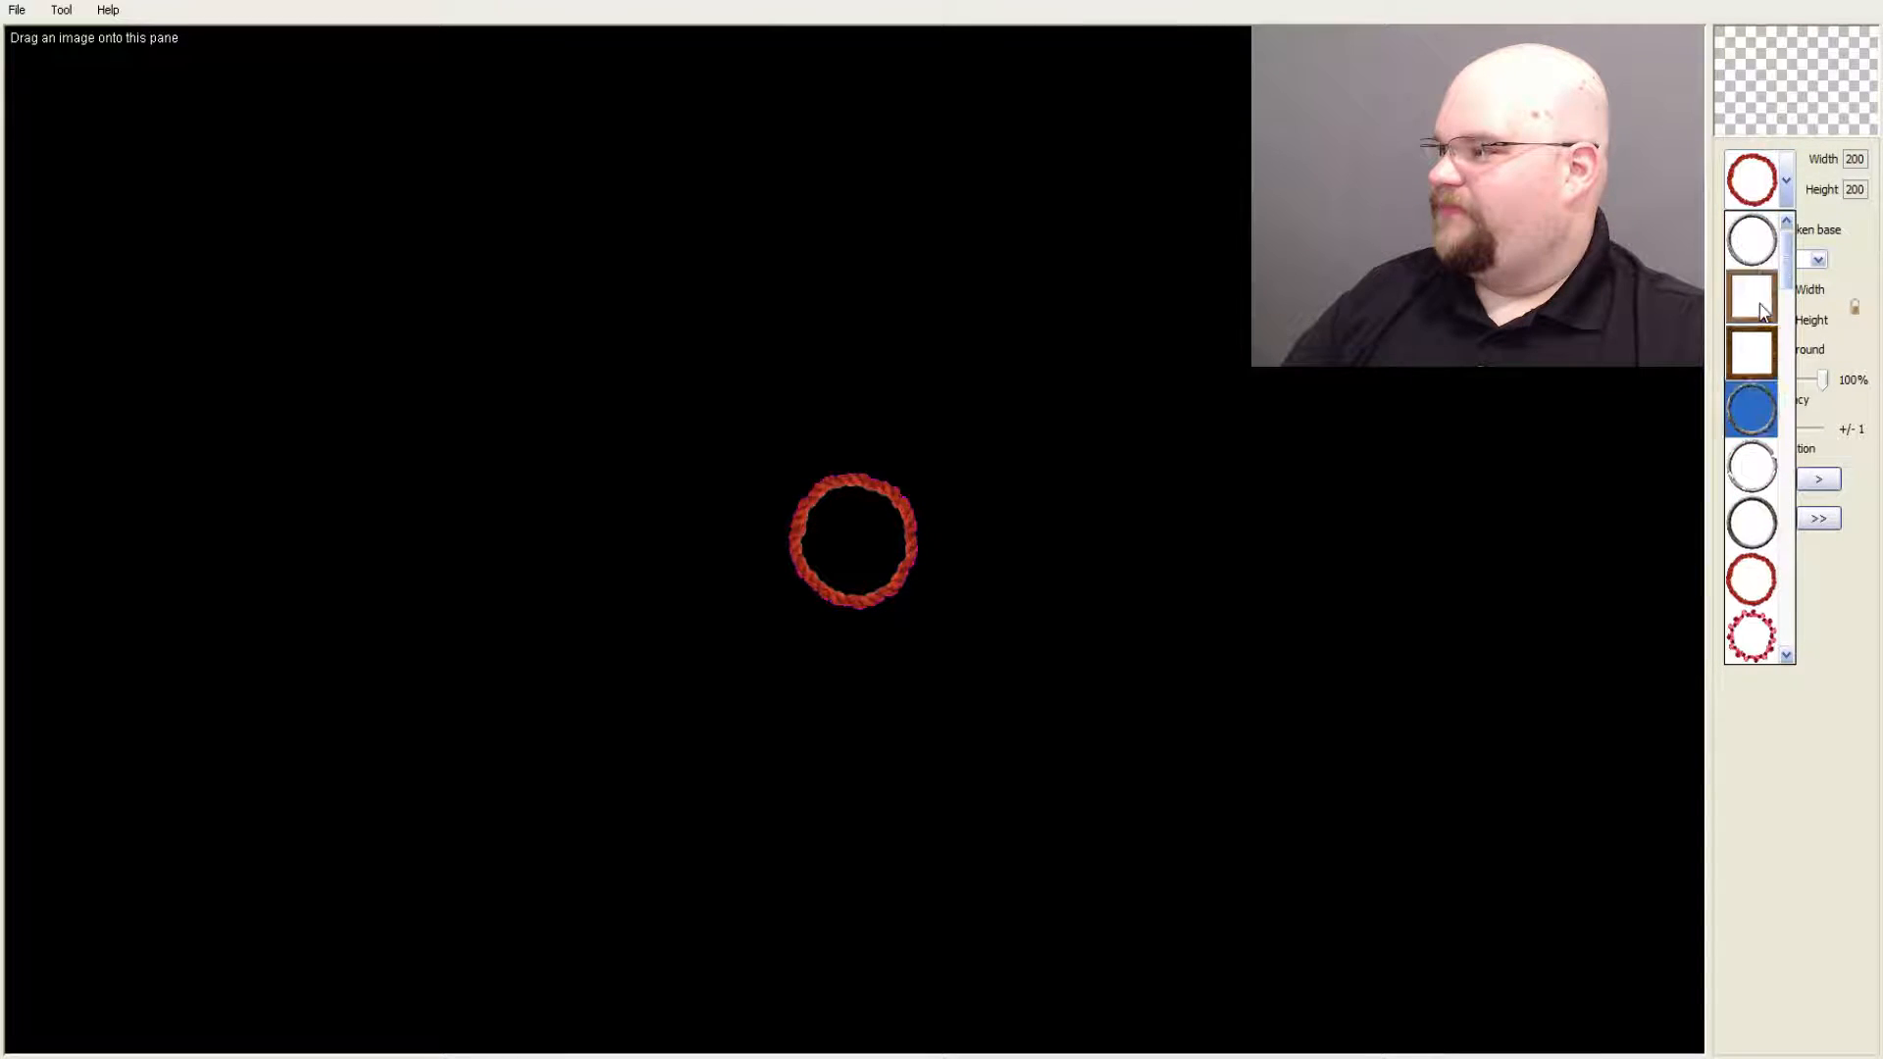
{"action": "scroll", "coordinate": [1741, 326], "scroll_direction": "down", "scroll_amount": 5}
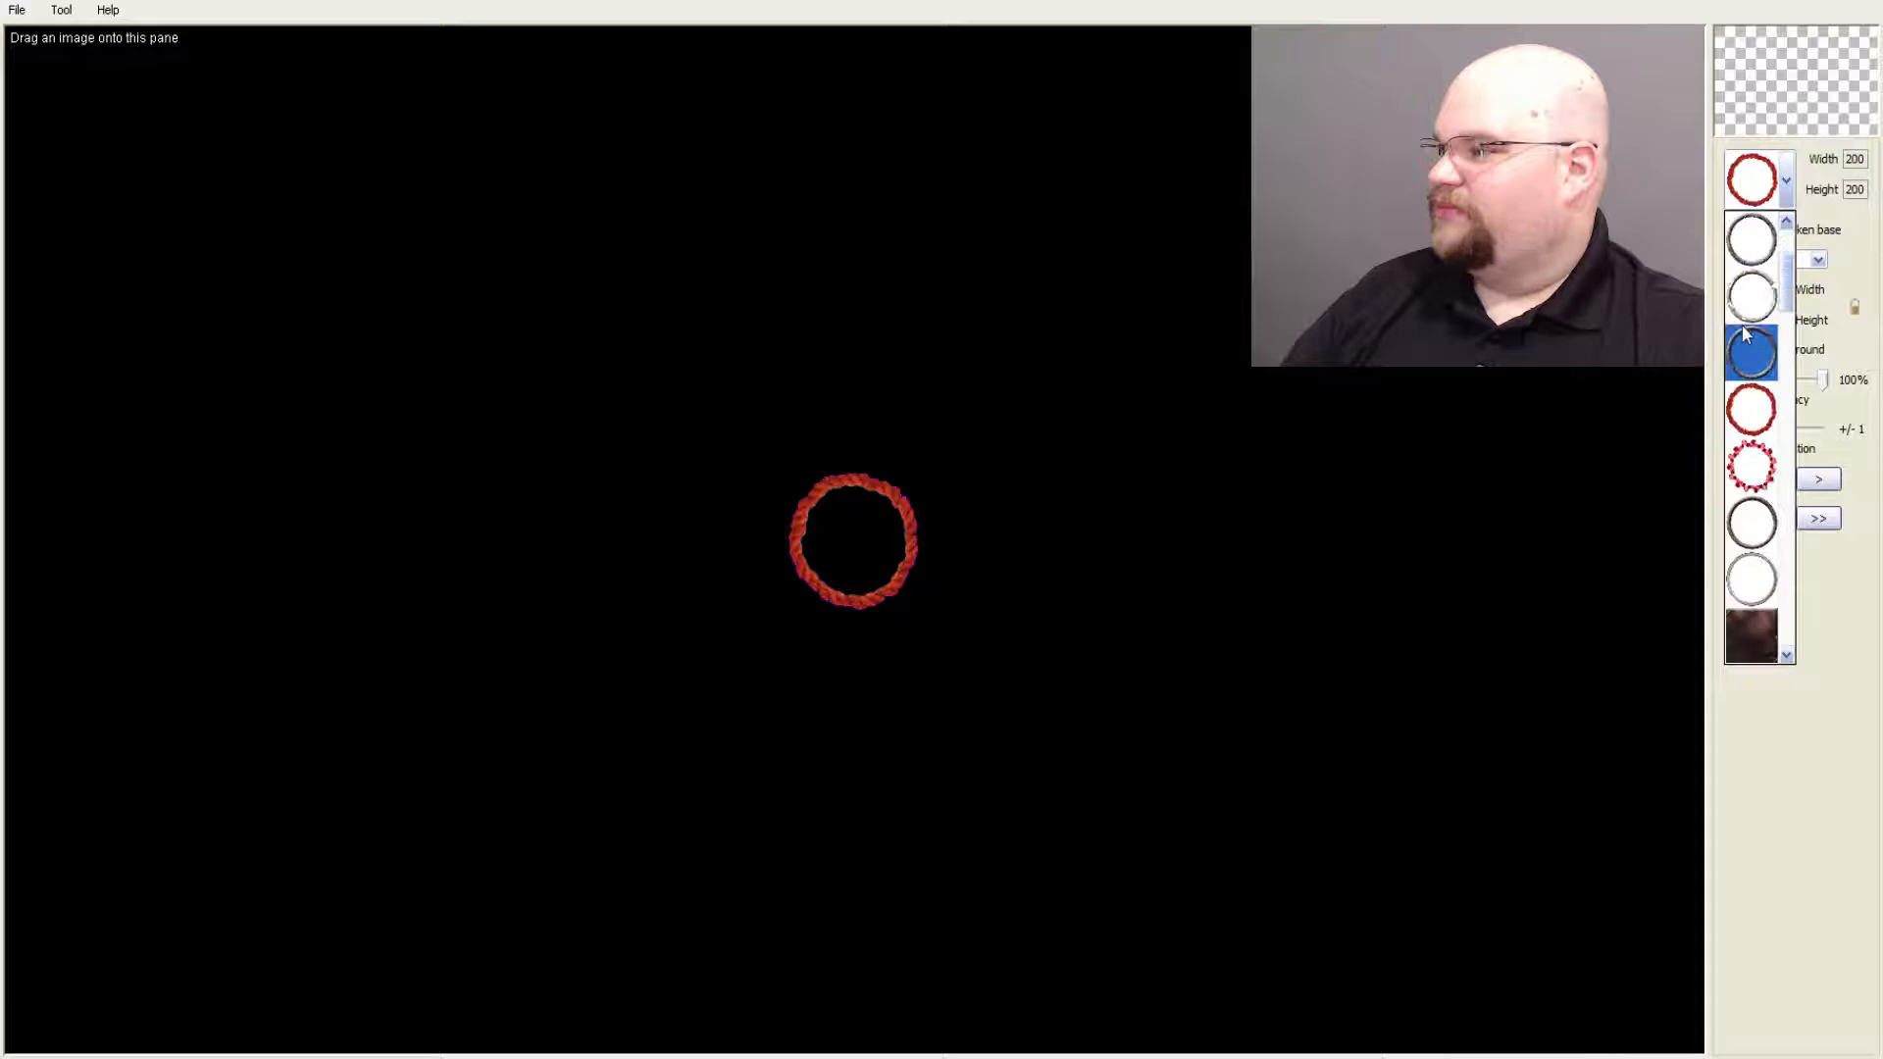
{"action": "scroll", "coordinate": [1741, 333], "scroll_direction": "down", "scroll_amount": 10}
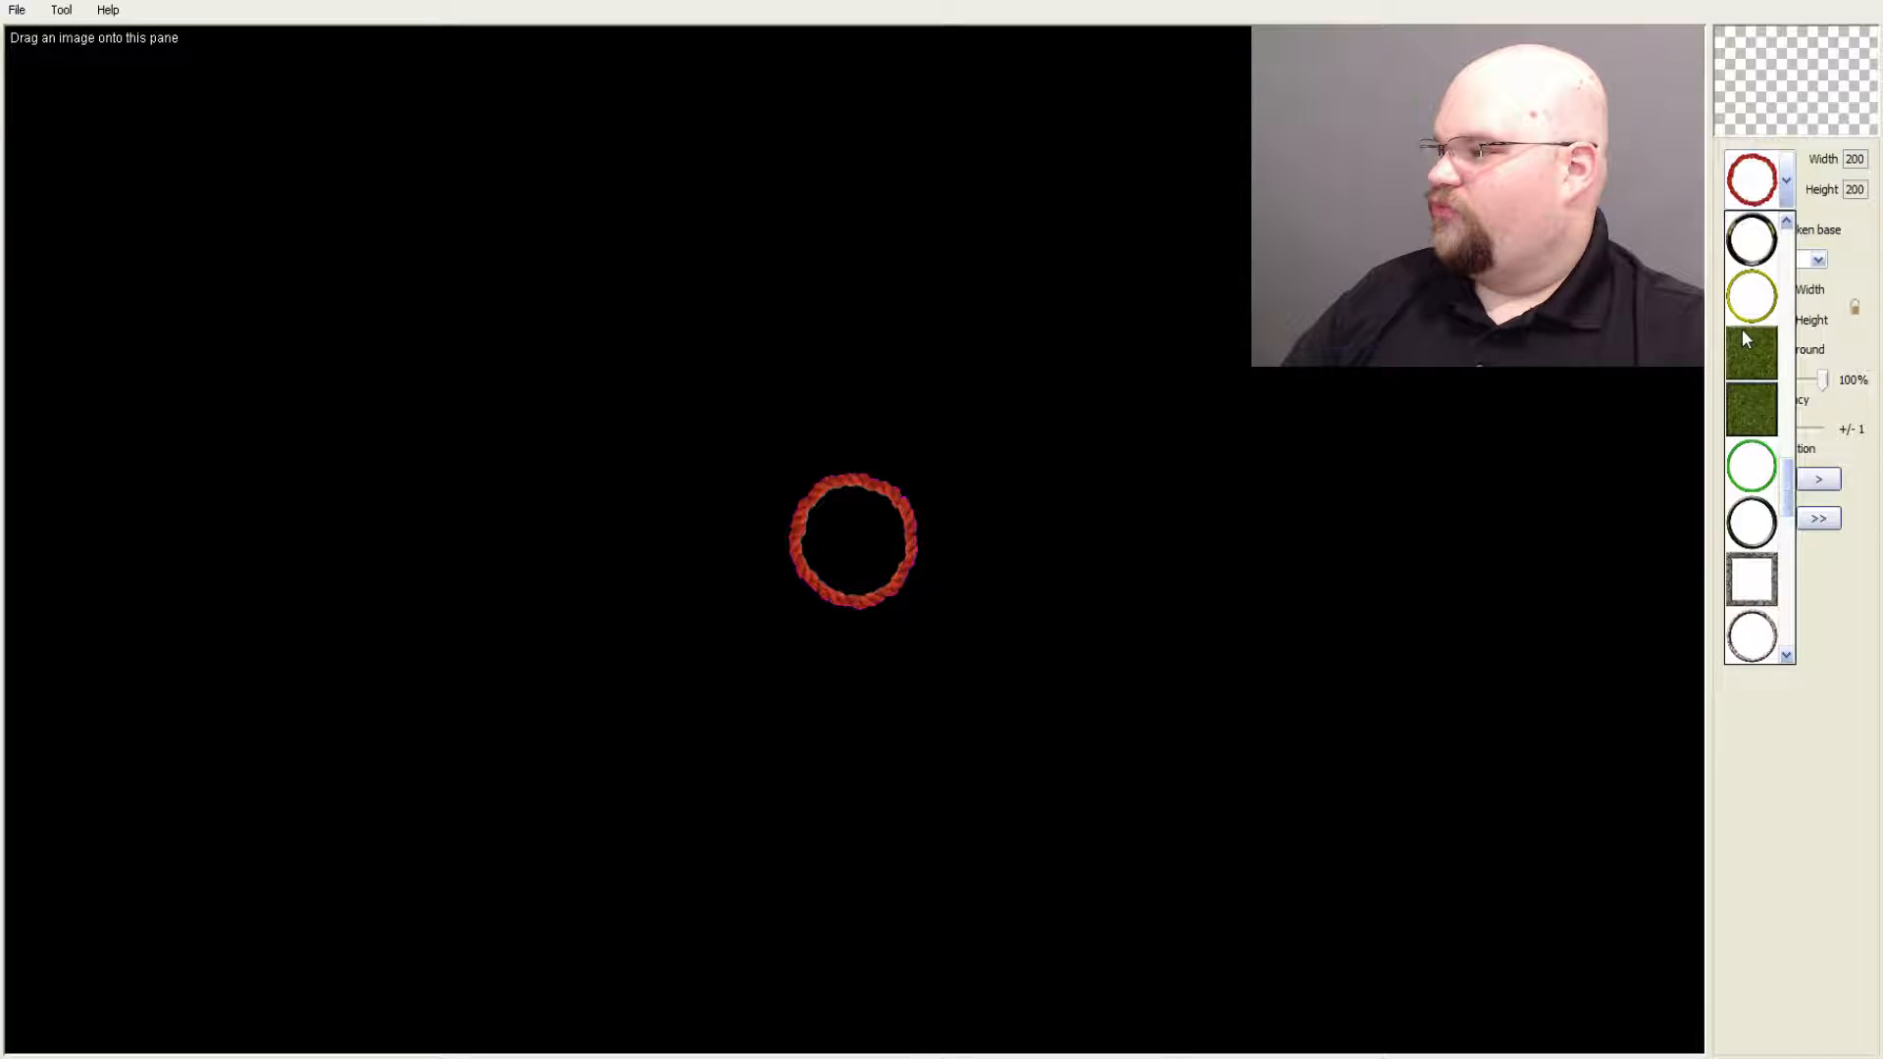
{"action": "scroll", "coordinate": [1745, 372], "scroll_direction": "down", "scroll_amount": 6}
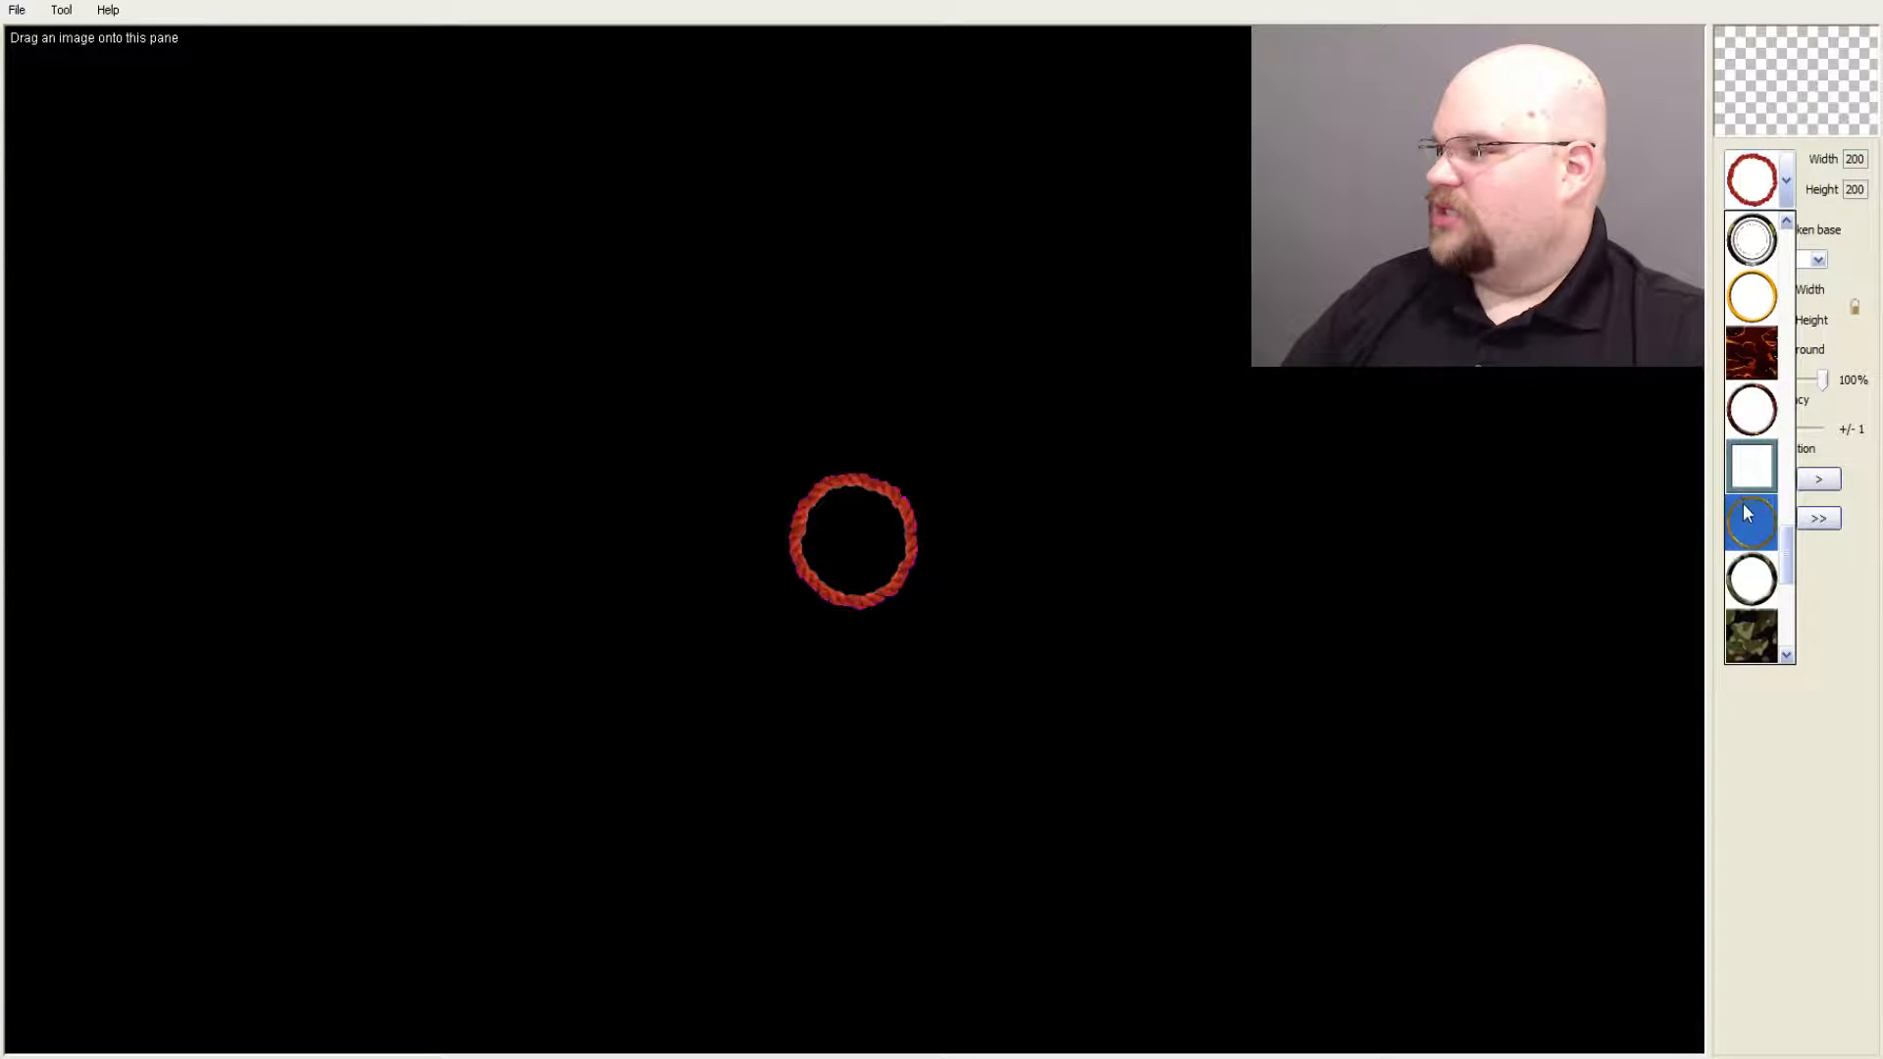
{"action": "left_click", "coordinate": [1751, 353]}
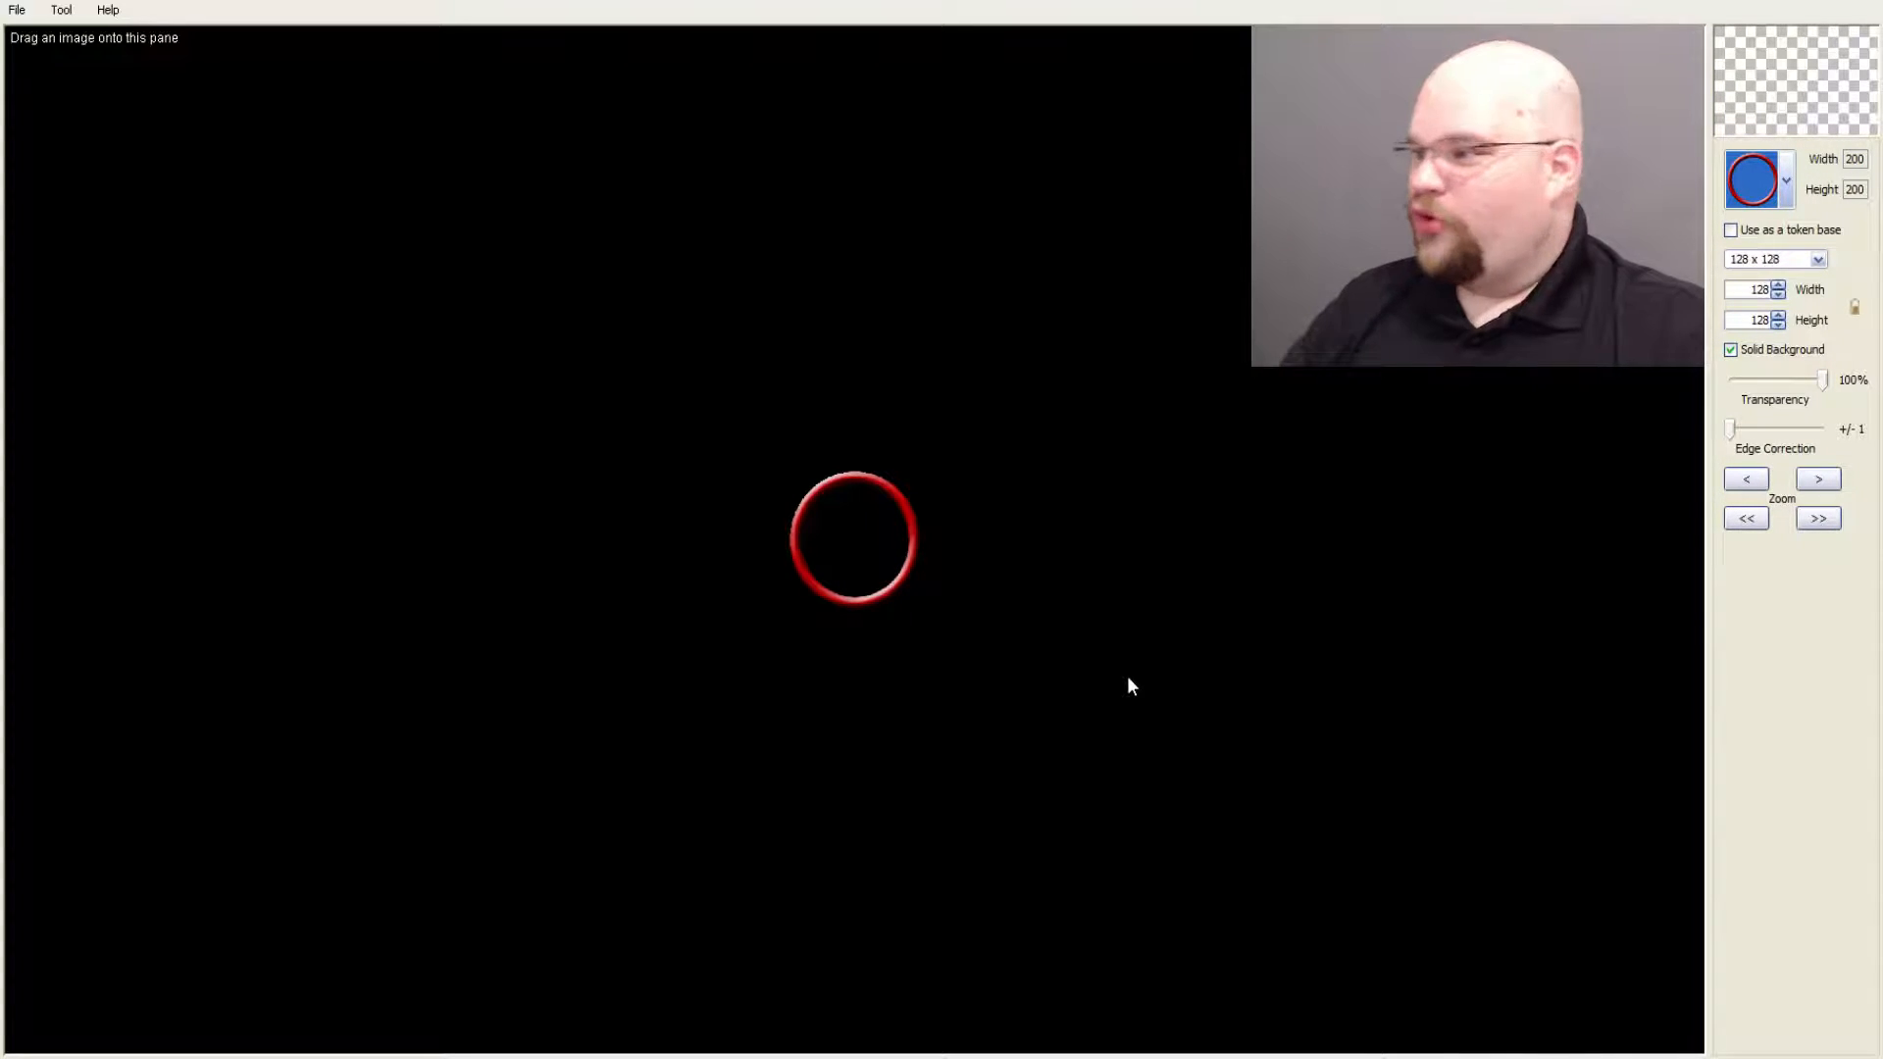
Step: Change the token frame from the red ring to the gold ring
{"action": "left_click", "coordinate": [1786, 180]}
{"action": "scroll", "coordinate": [1765, 363], "scroll_direction": "up", "scroll_amount": 4}
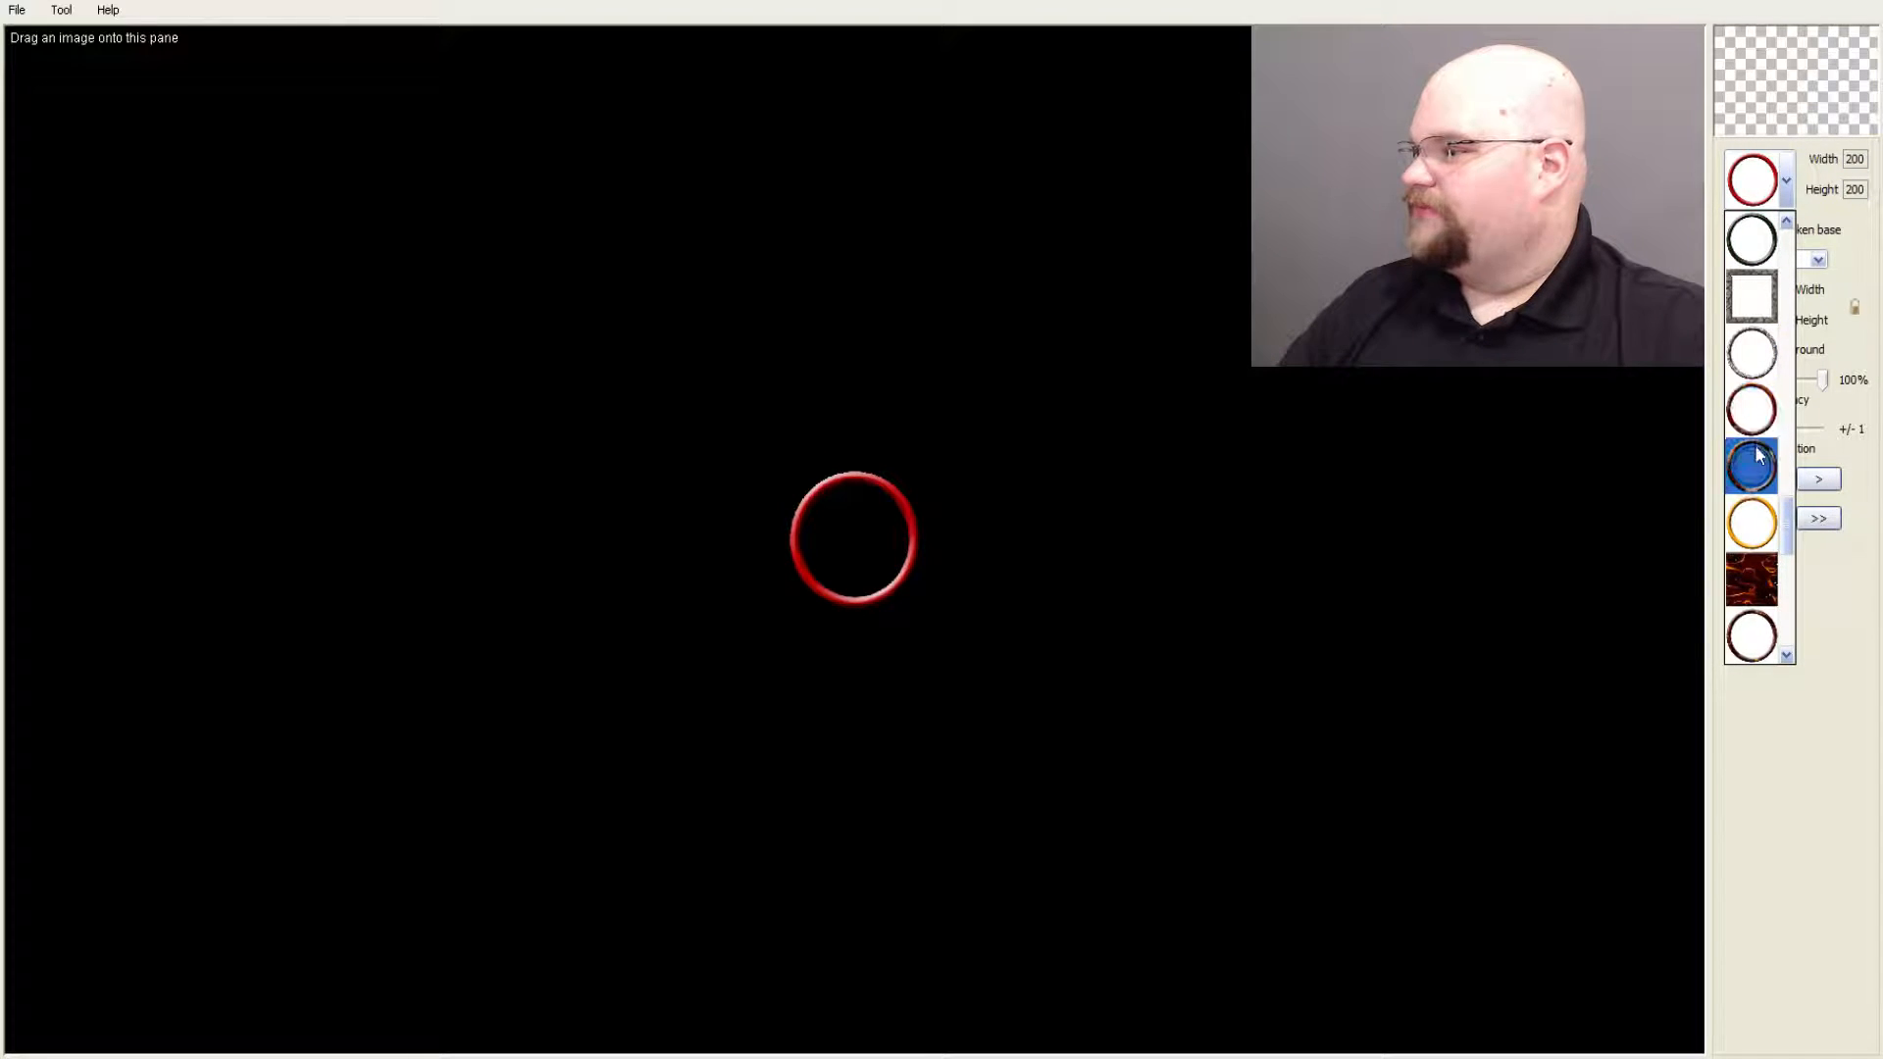
{"action": "left_click", "coordinate": [1752, 522]}
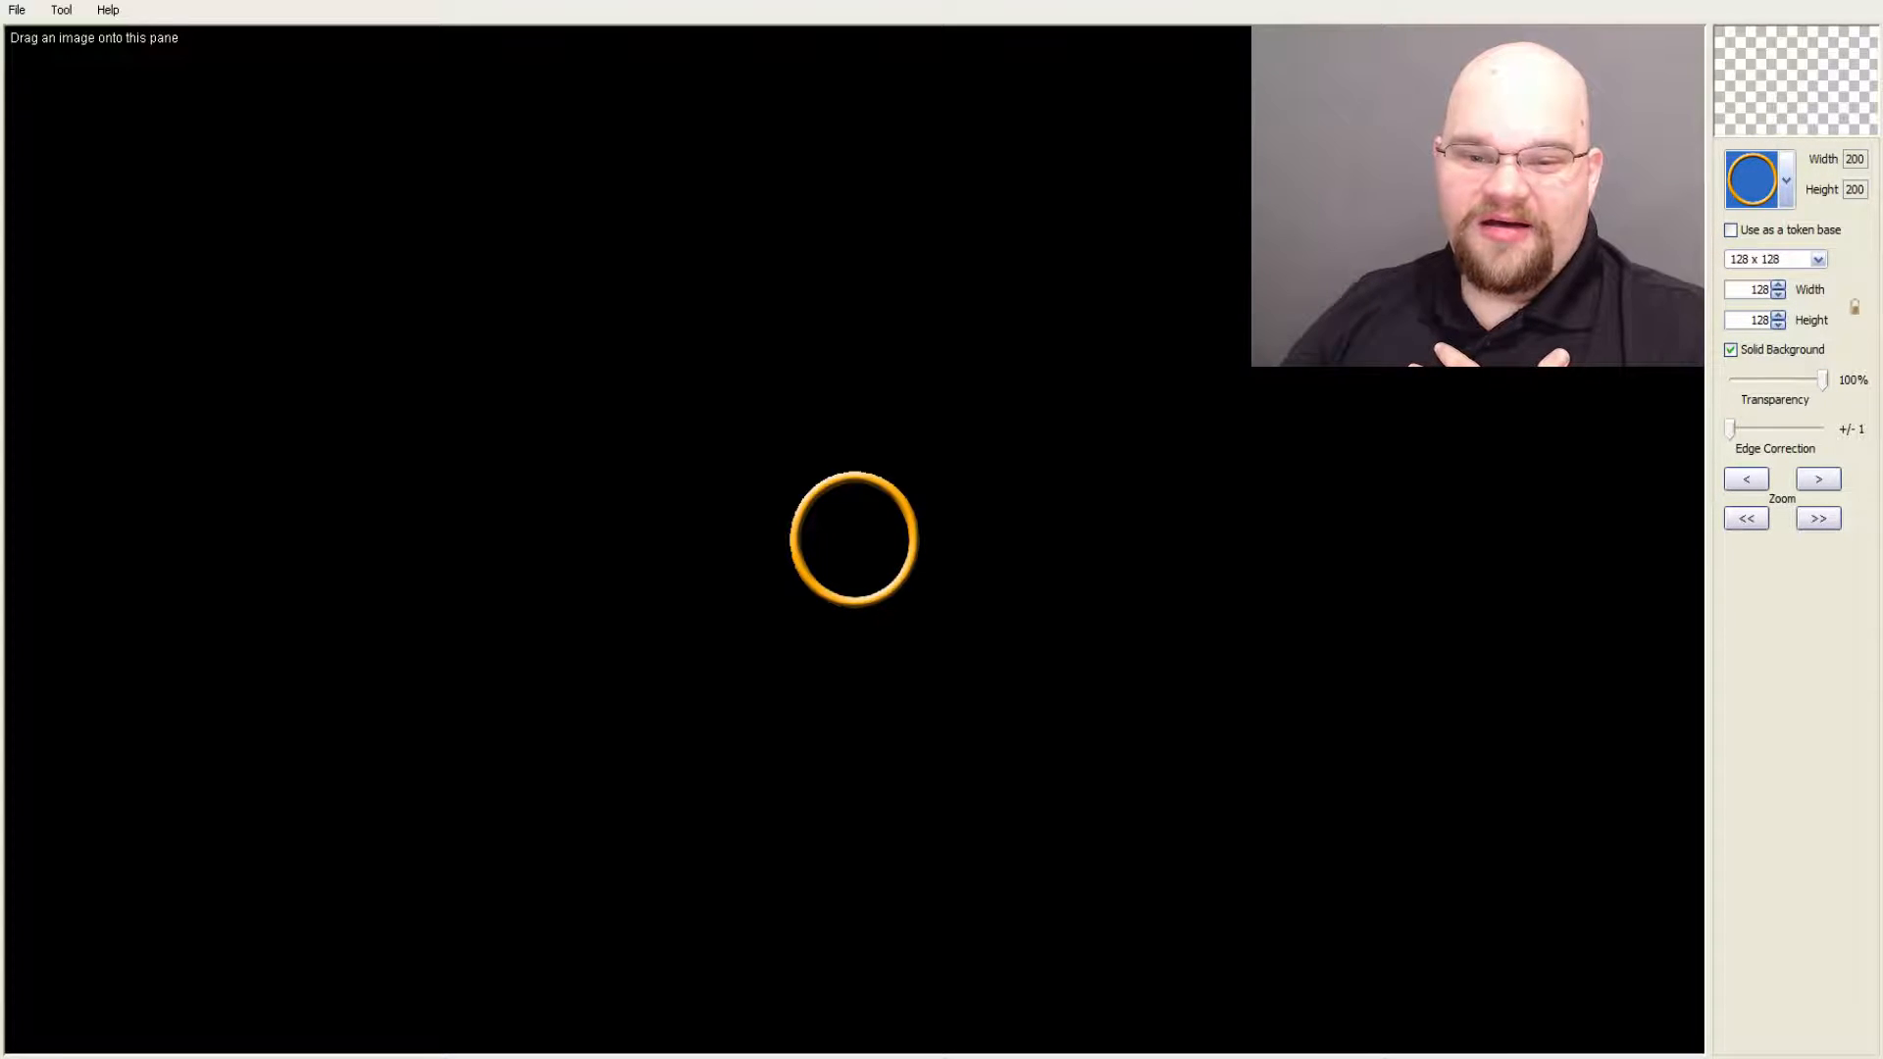
Step: Load the photo of the man in the blue tuxedo into the image pane and move his face under the gold ring
{"action": "left_click_drag", "start_coordinate": [856, 533], "coordinate": [857, 551]}
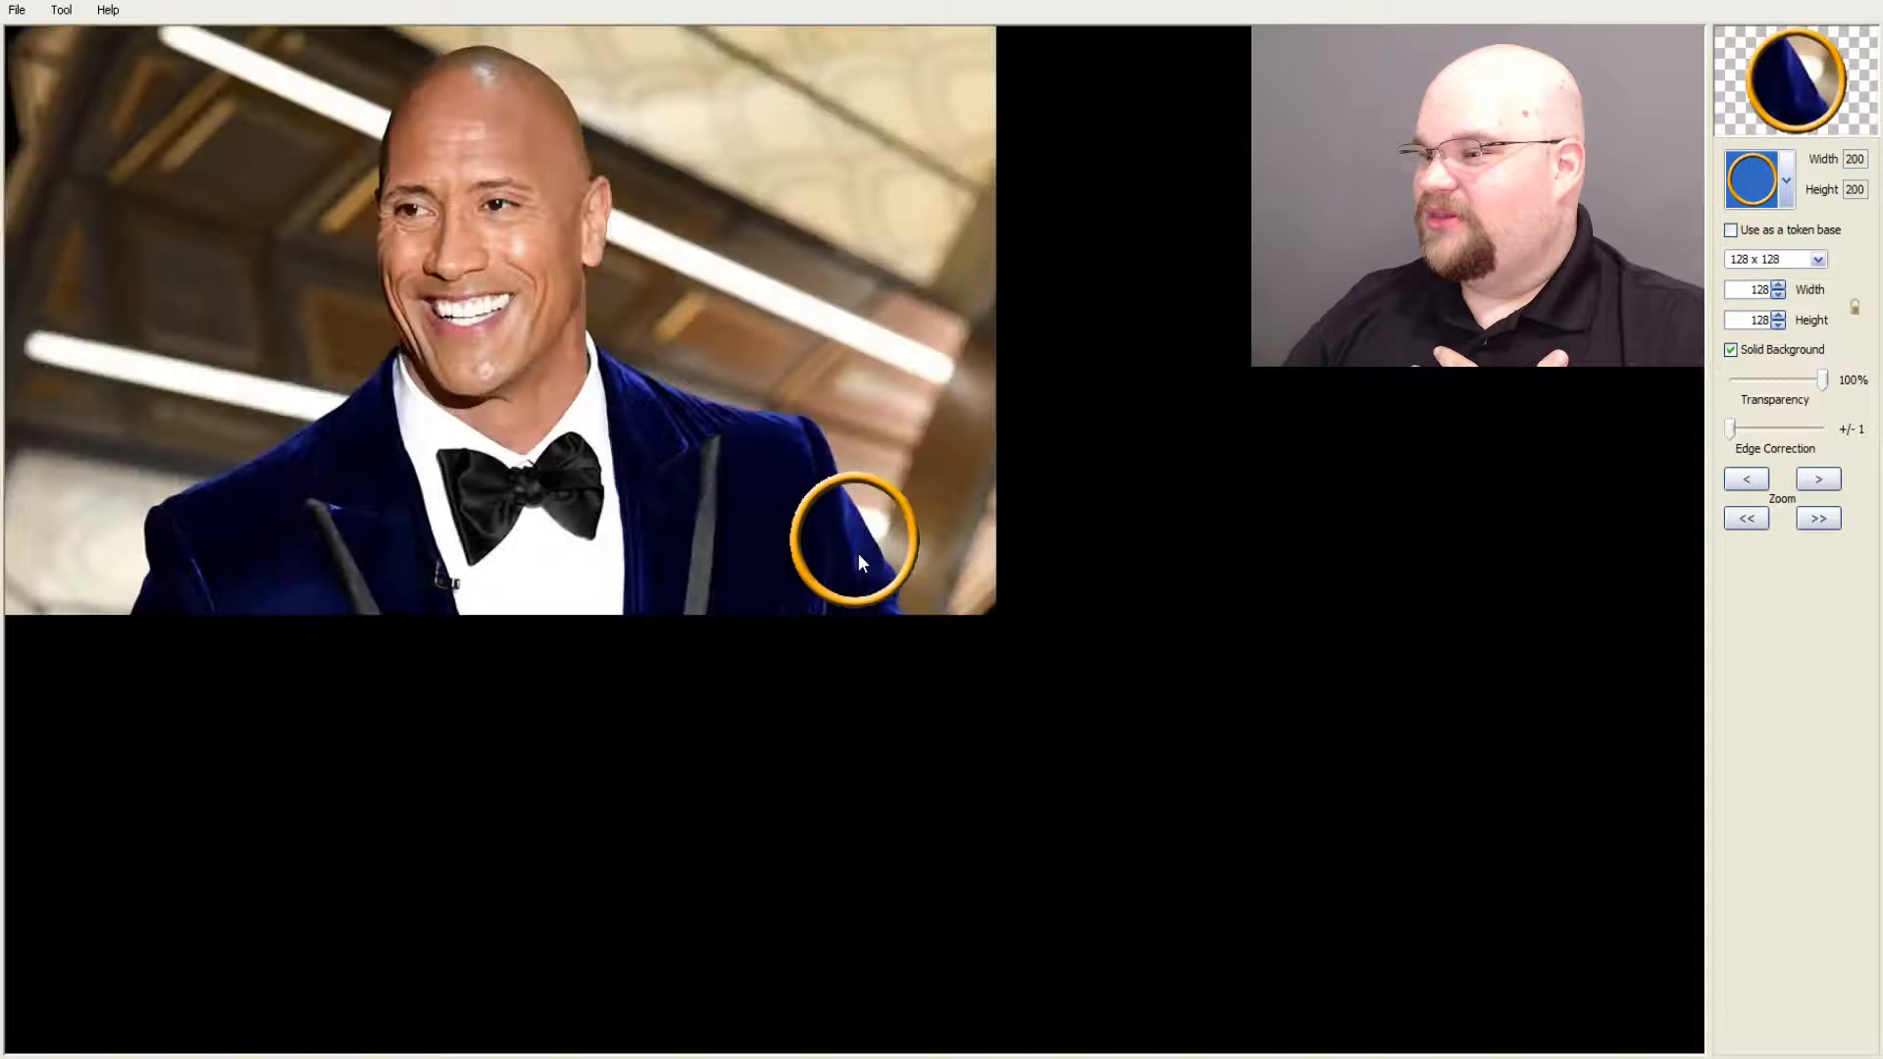
{"action": "left_click_drag", "start_coordinate": [511, 314], "coordinate": [843, 555]}
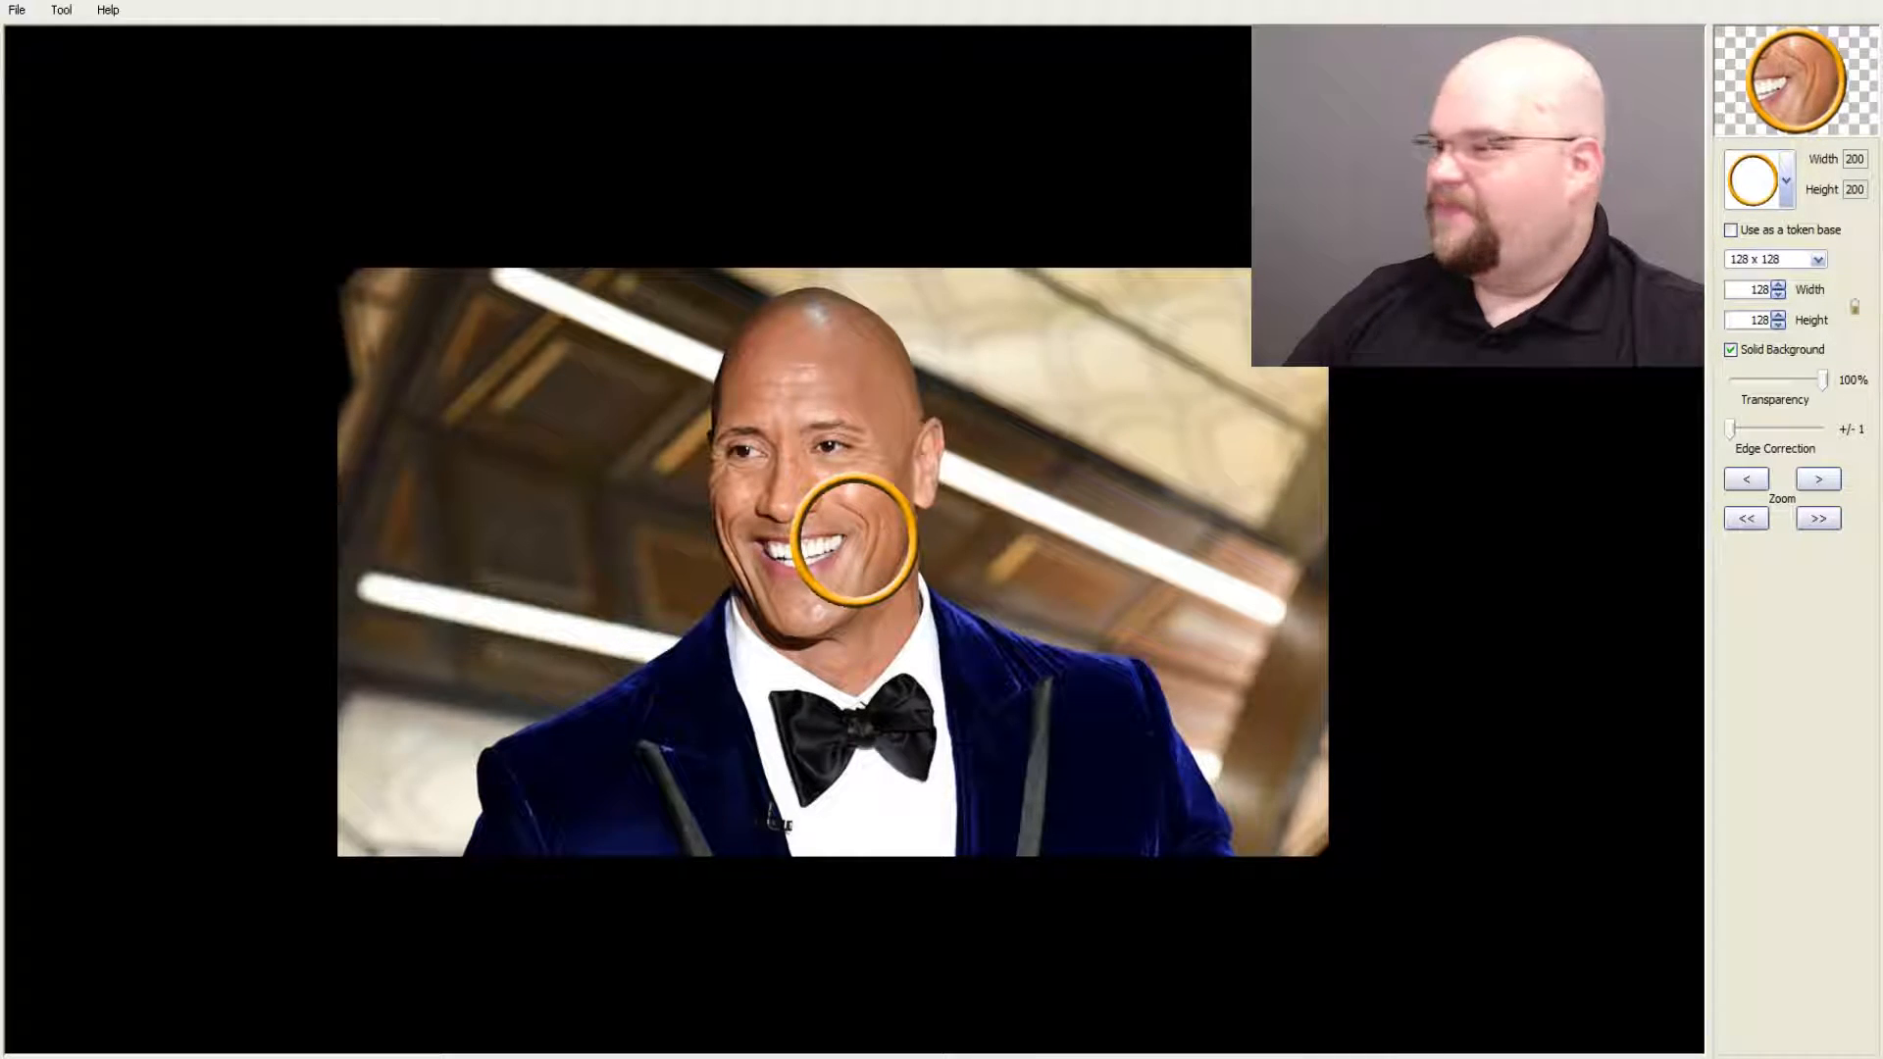
{"action": "left_click_drag", "start_coordinate": [982, 636], "coordinate": [1039, 649]}
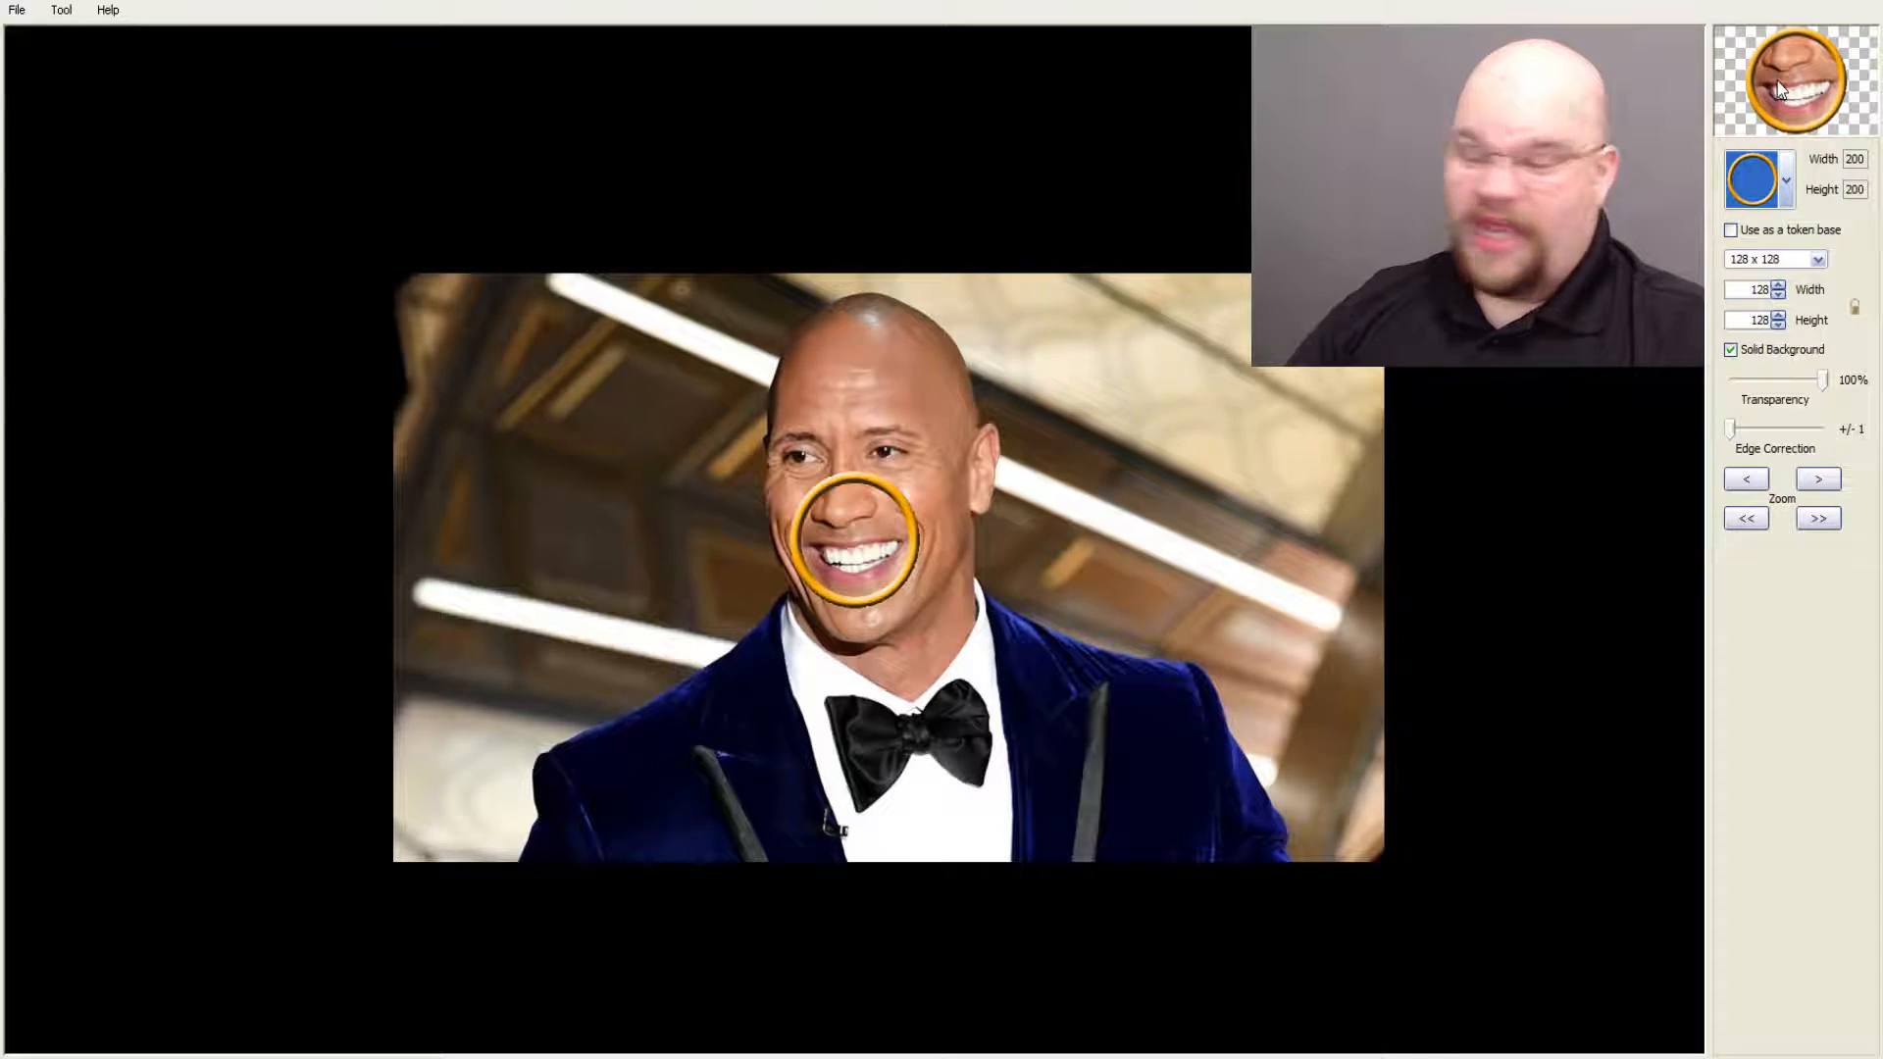
Step: Shrink the photo in coarse steps until the man's whole head fits inside the gold ring, and centre his head in it
{"action": "left_click", "coordinate": [1746, 517]}
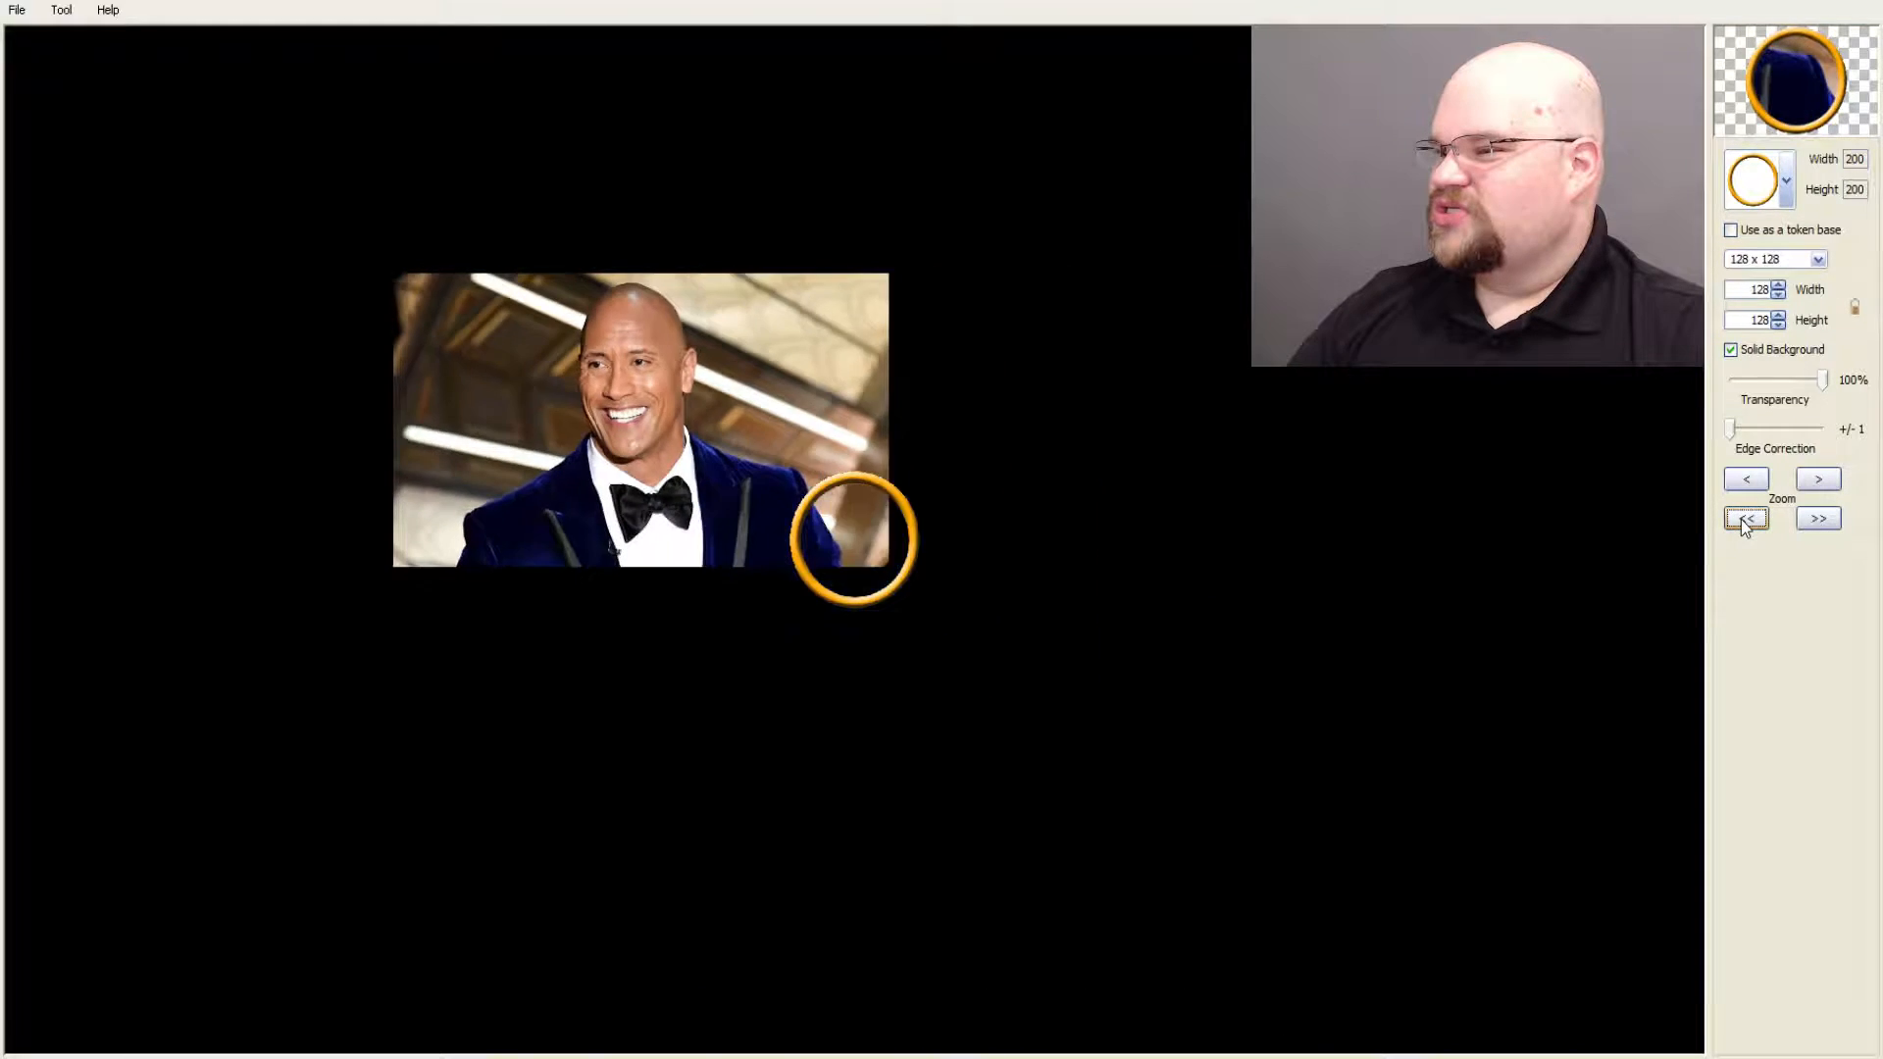
{"action": "left_click_drag", "start_coordinate": [675, 410], "coordinate": [833, 508]}
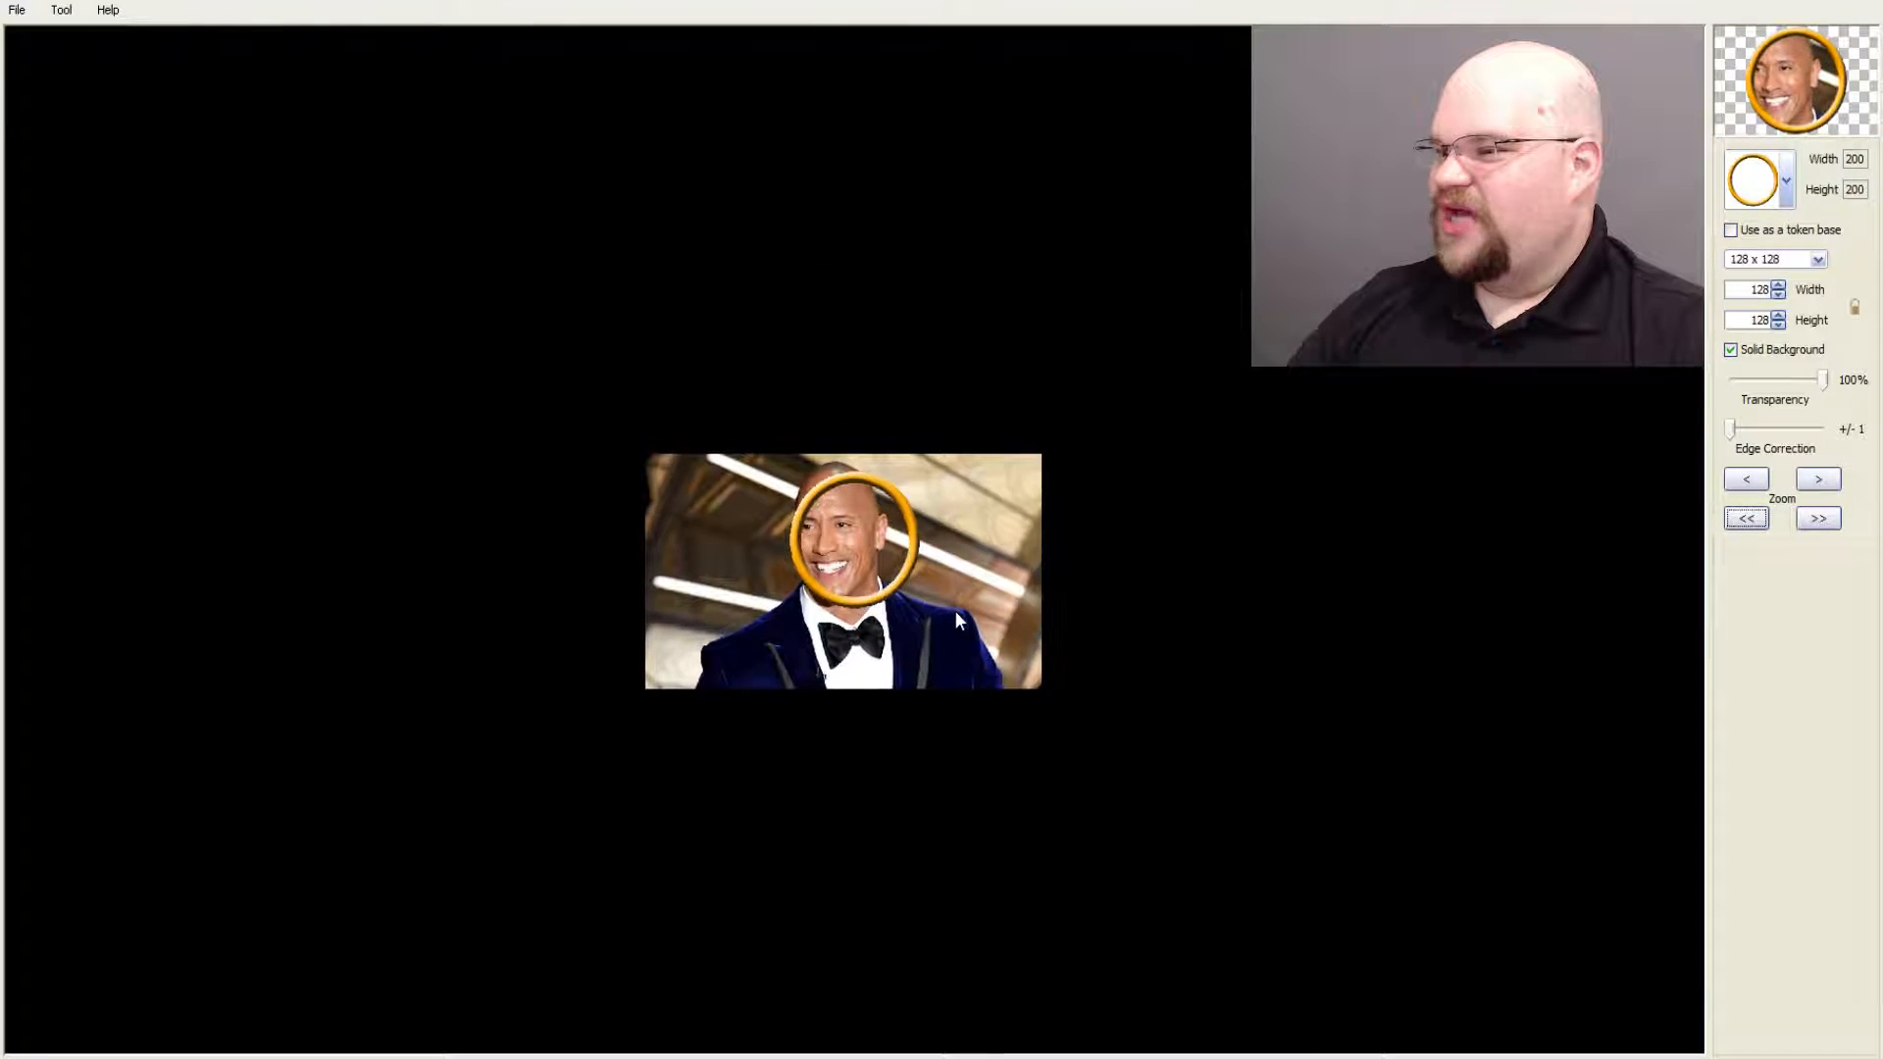
{"action": "left_click_drag", "start_coordinate": [955, 604], "coordinate": [974, 610]}
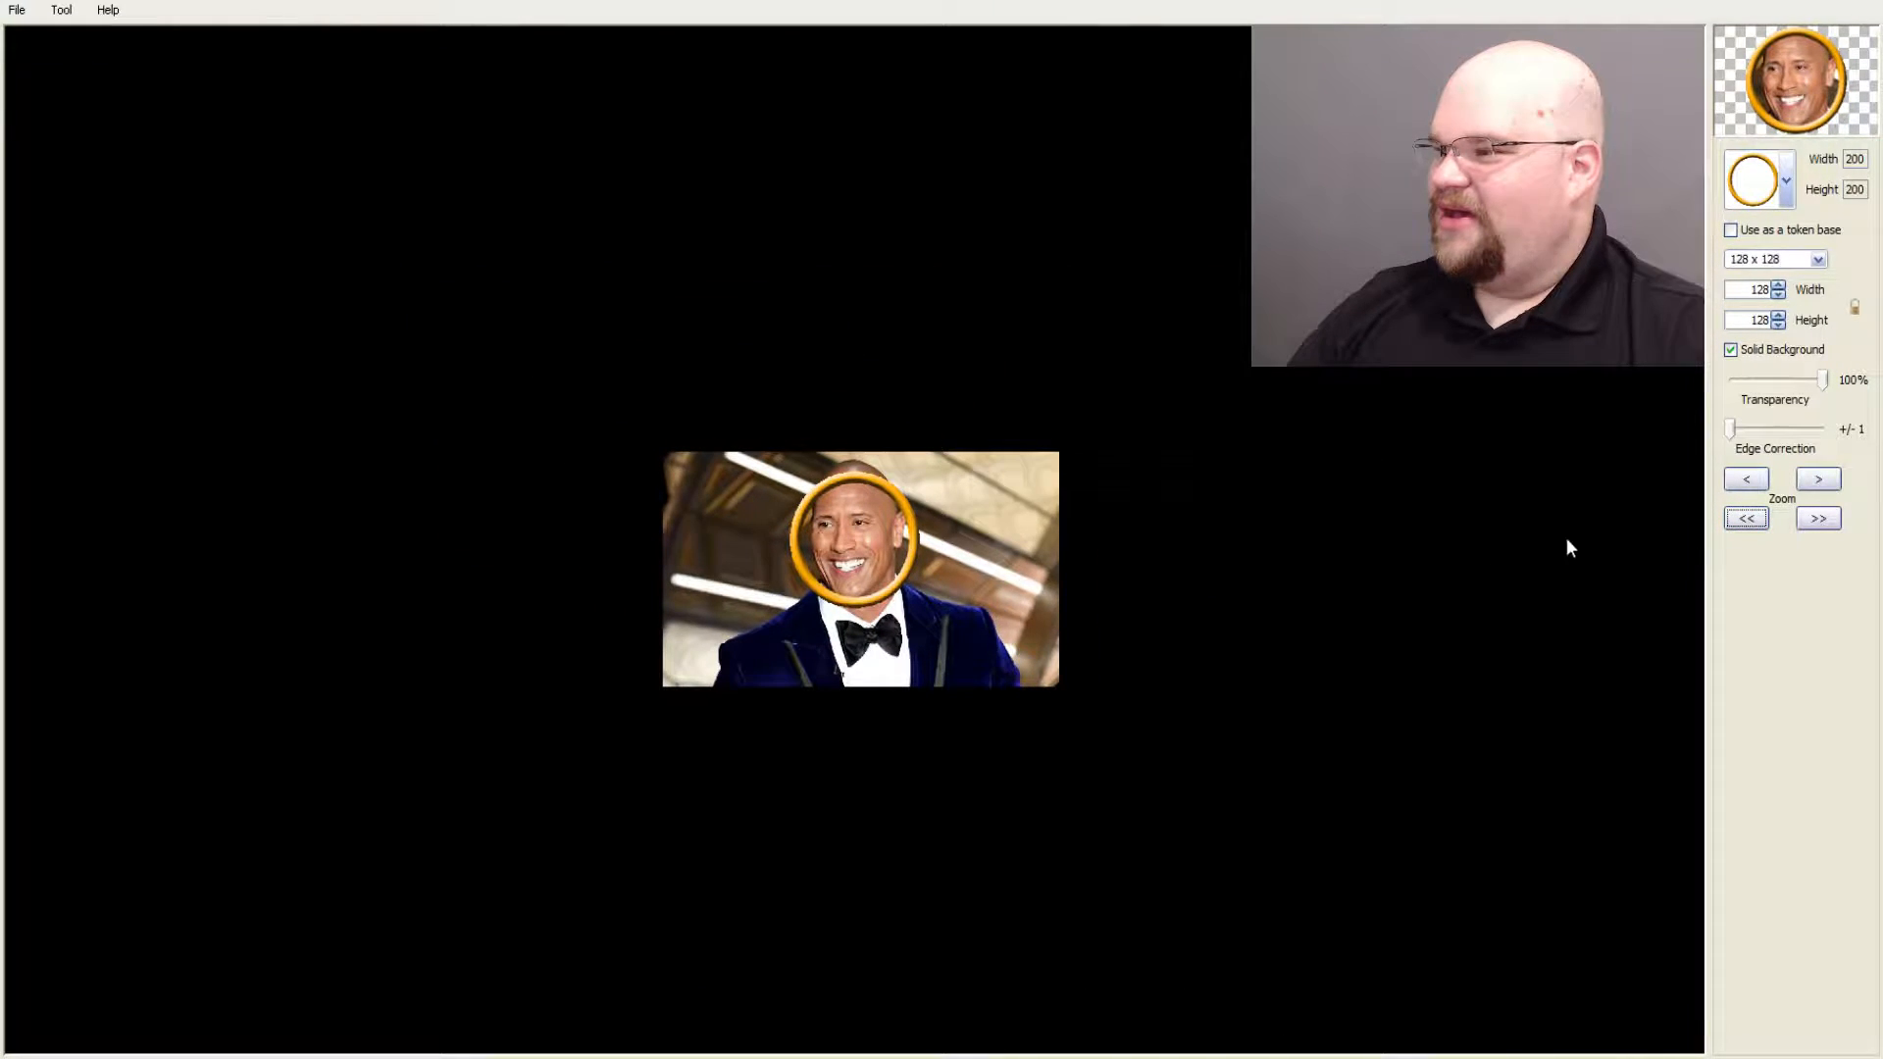
{"action": "left_click", "coordinate": [1746, 518]}
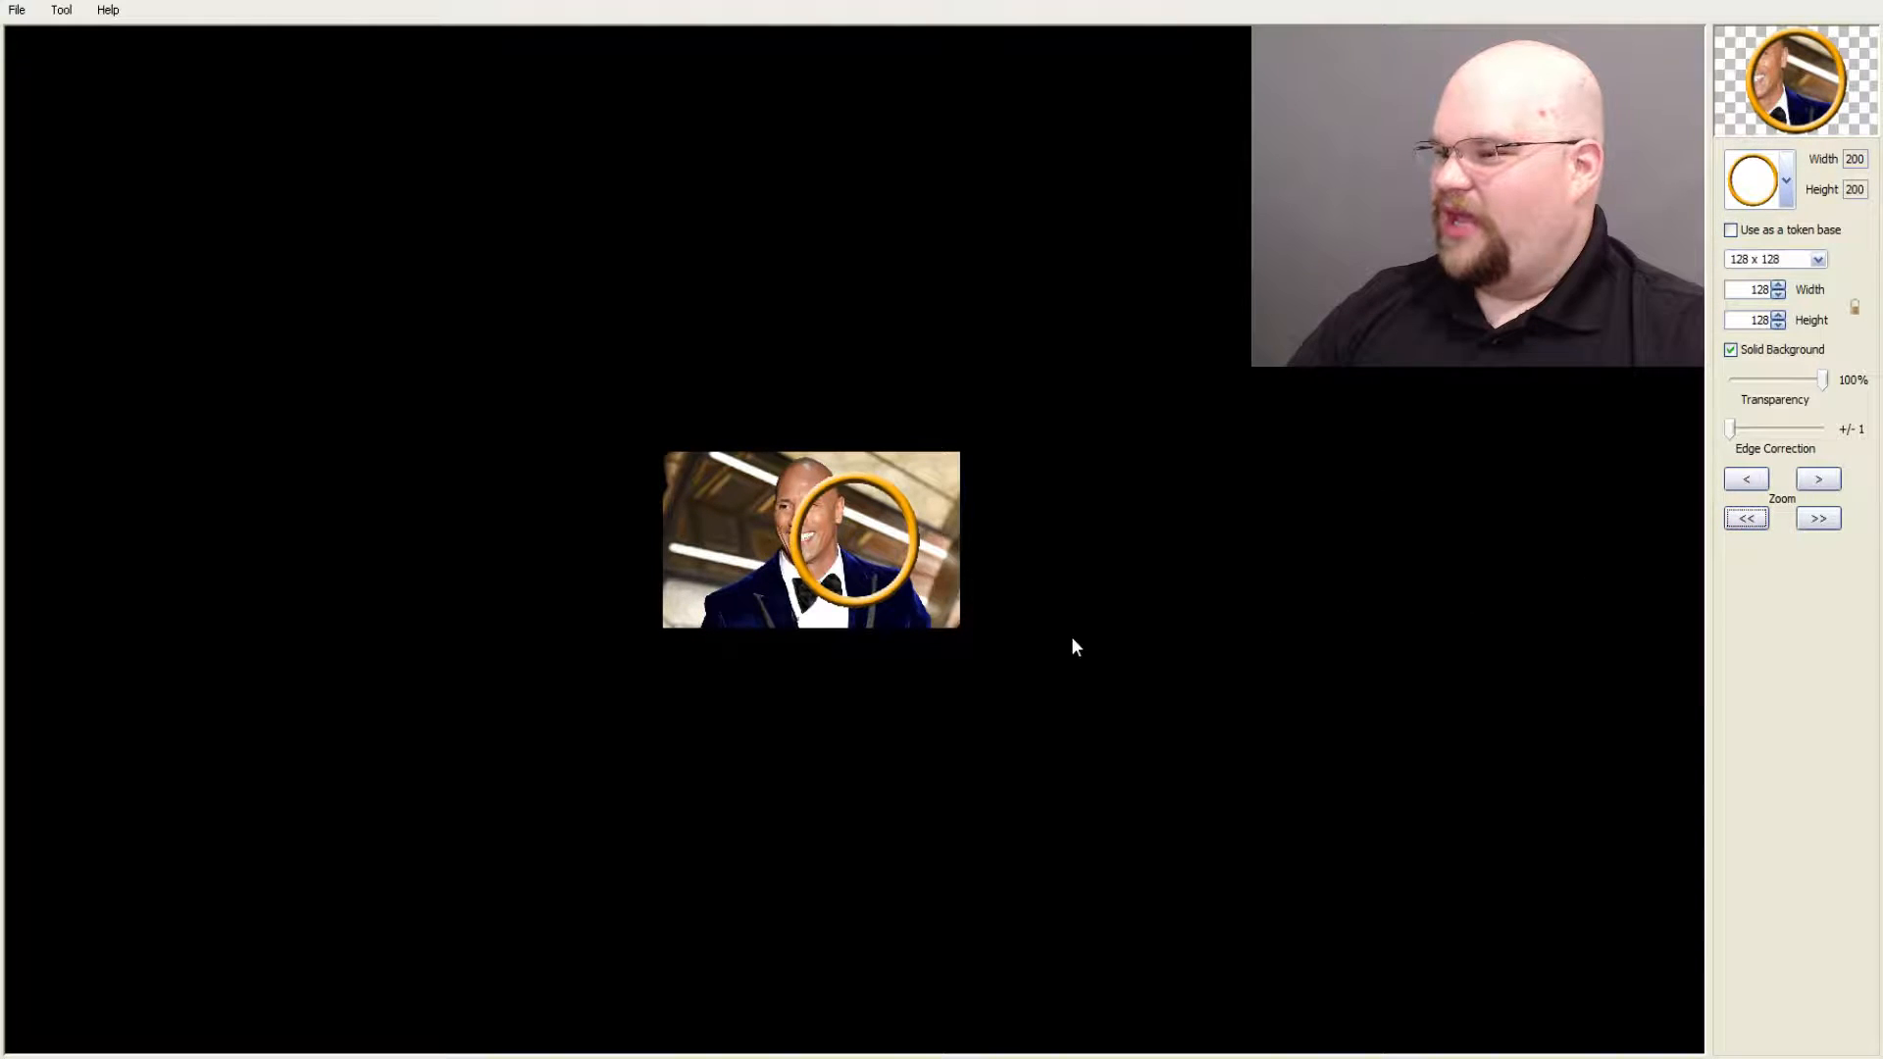
{"action": "left_click_drag", "start_coordinate": [971, 621], "coordinate": [1013, 643]}
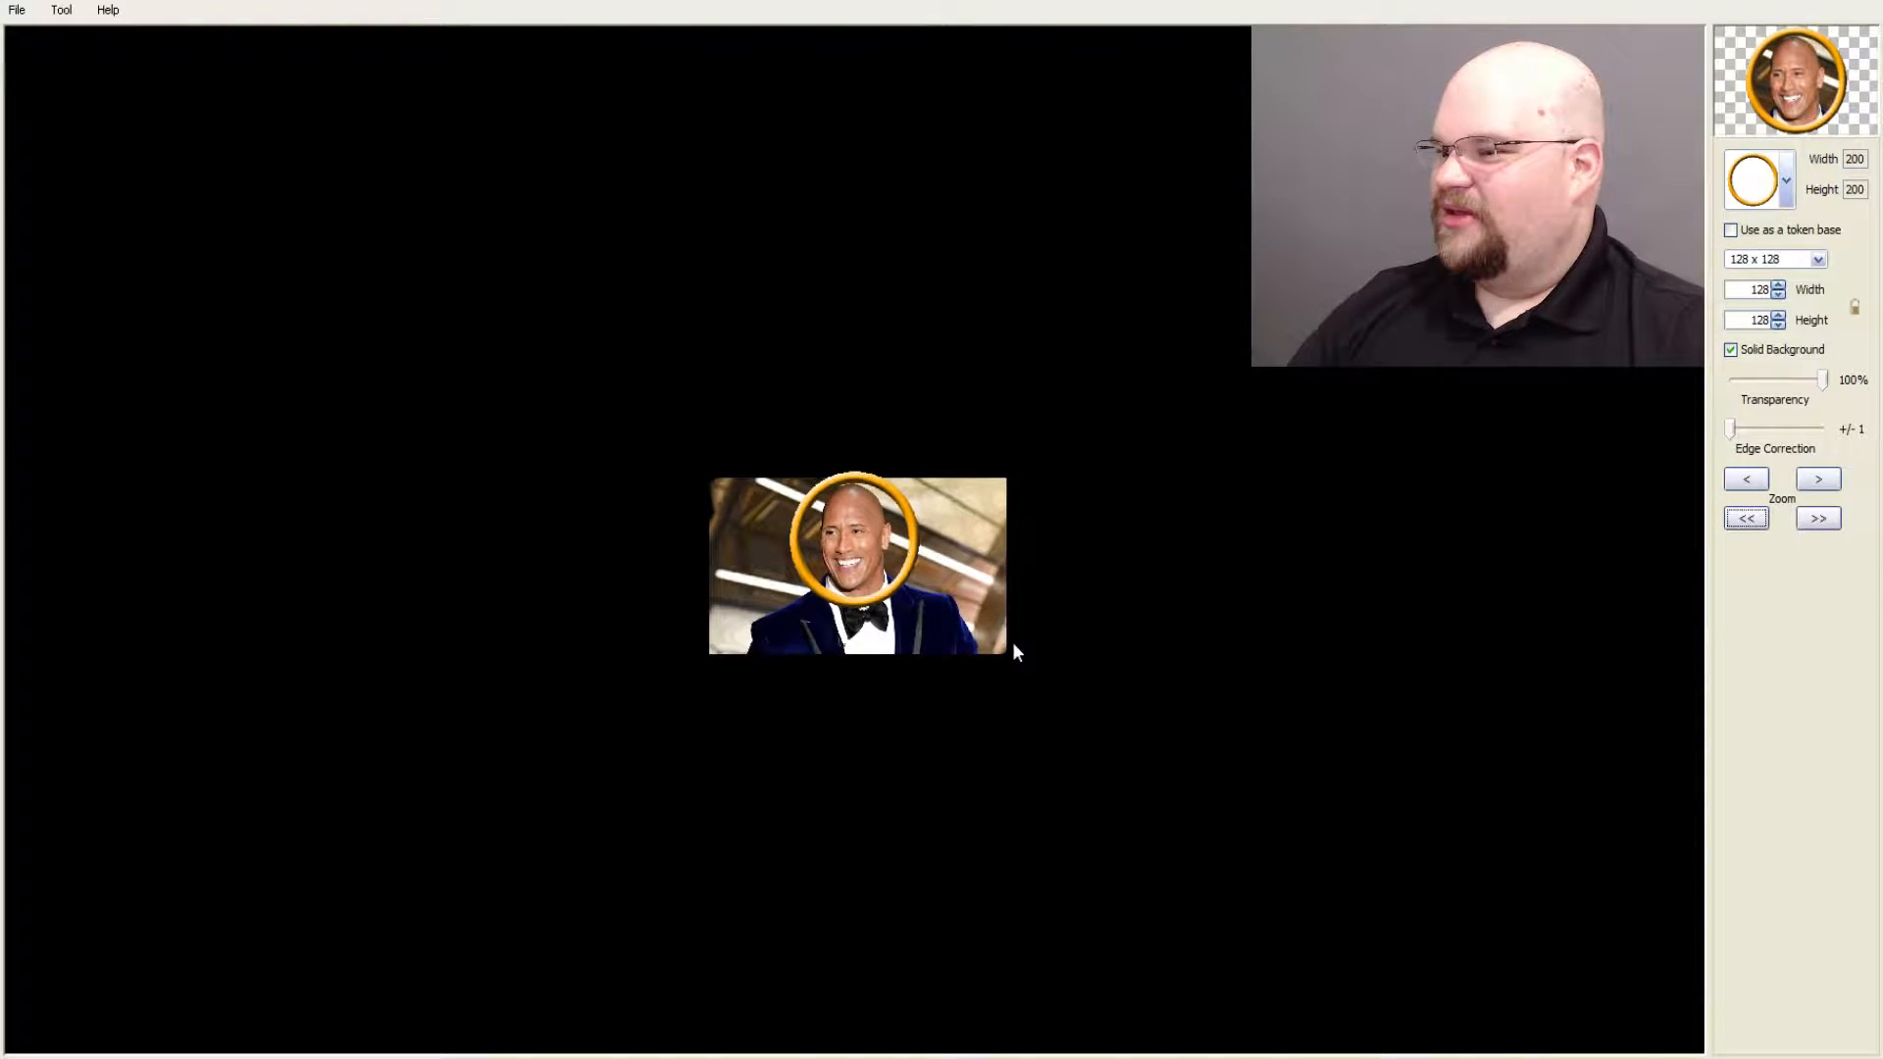
Step: Try a smaller photo that includes the bow tie, and enlarge it again by one coarse step with the head centred in the ring
{"action": "left_click", "coordinate": [1753, 521]}
{"action": "left_click_drag", "start_coordinate": [865, 560], "coordinate": [913, 557]}
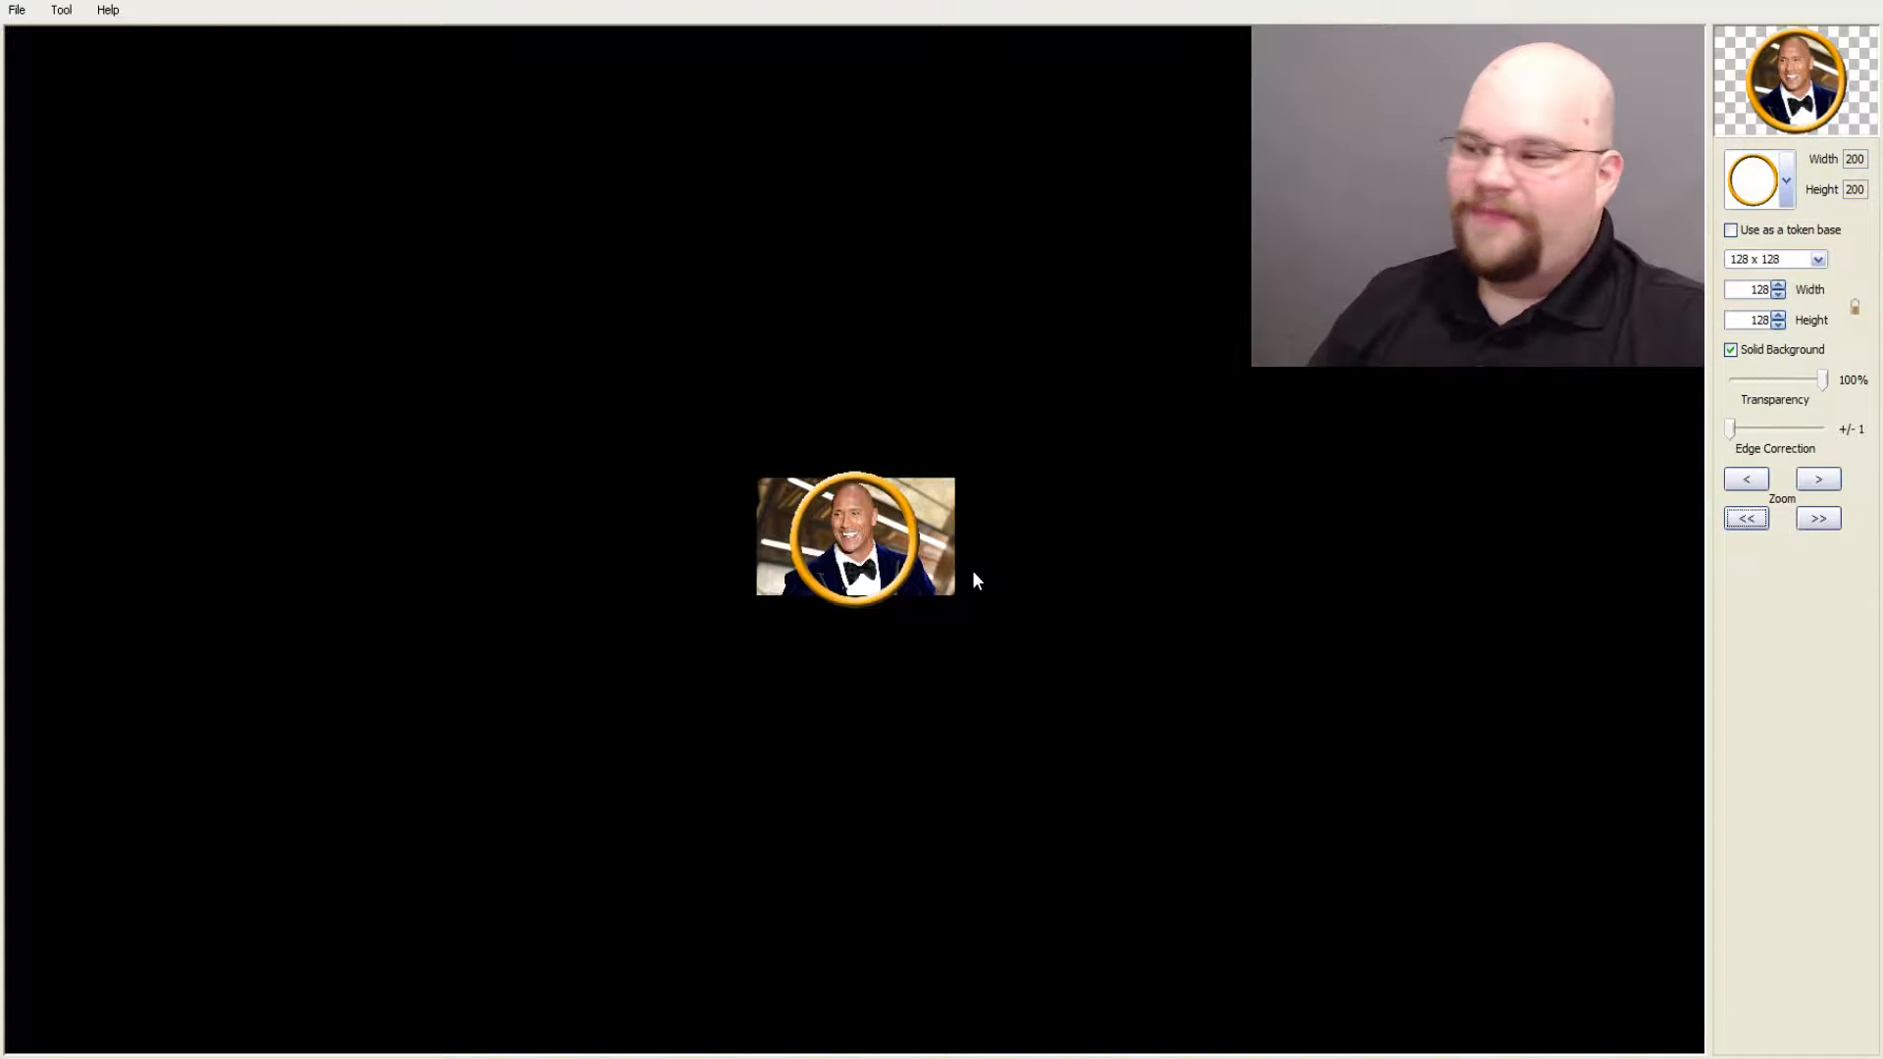
{"action": "left_click", "coordinate": [1826, 521]}
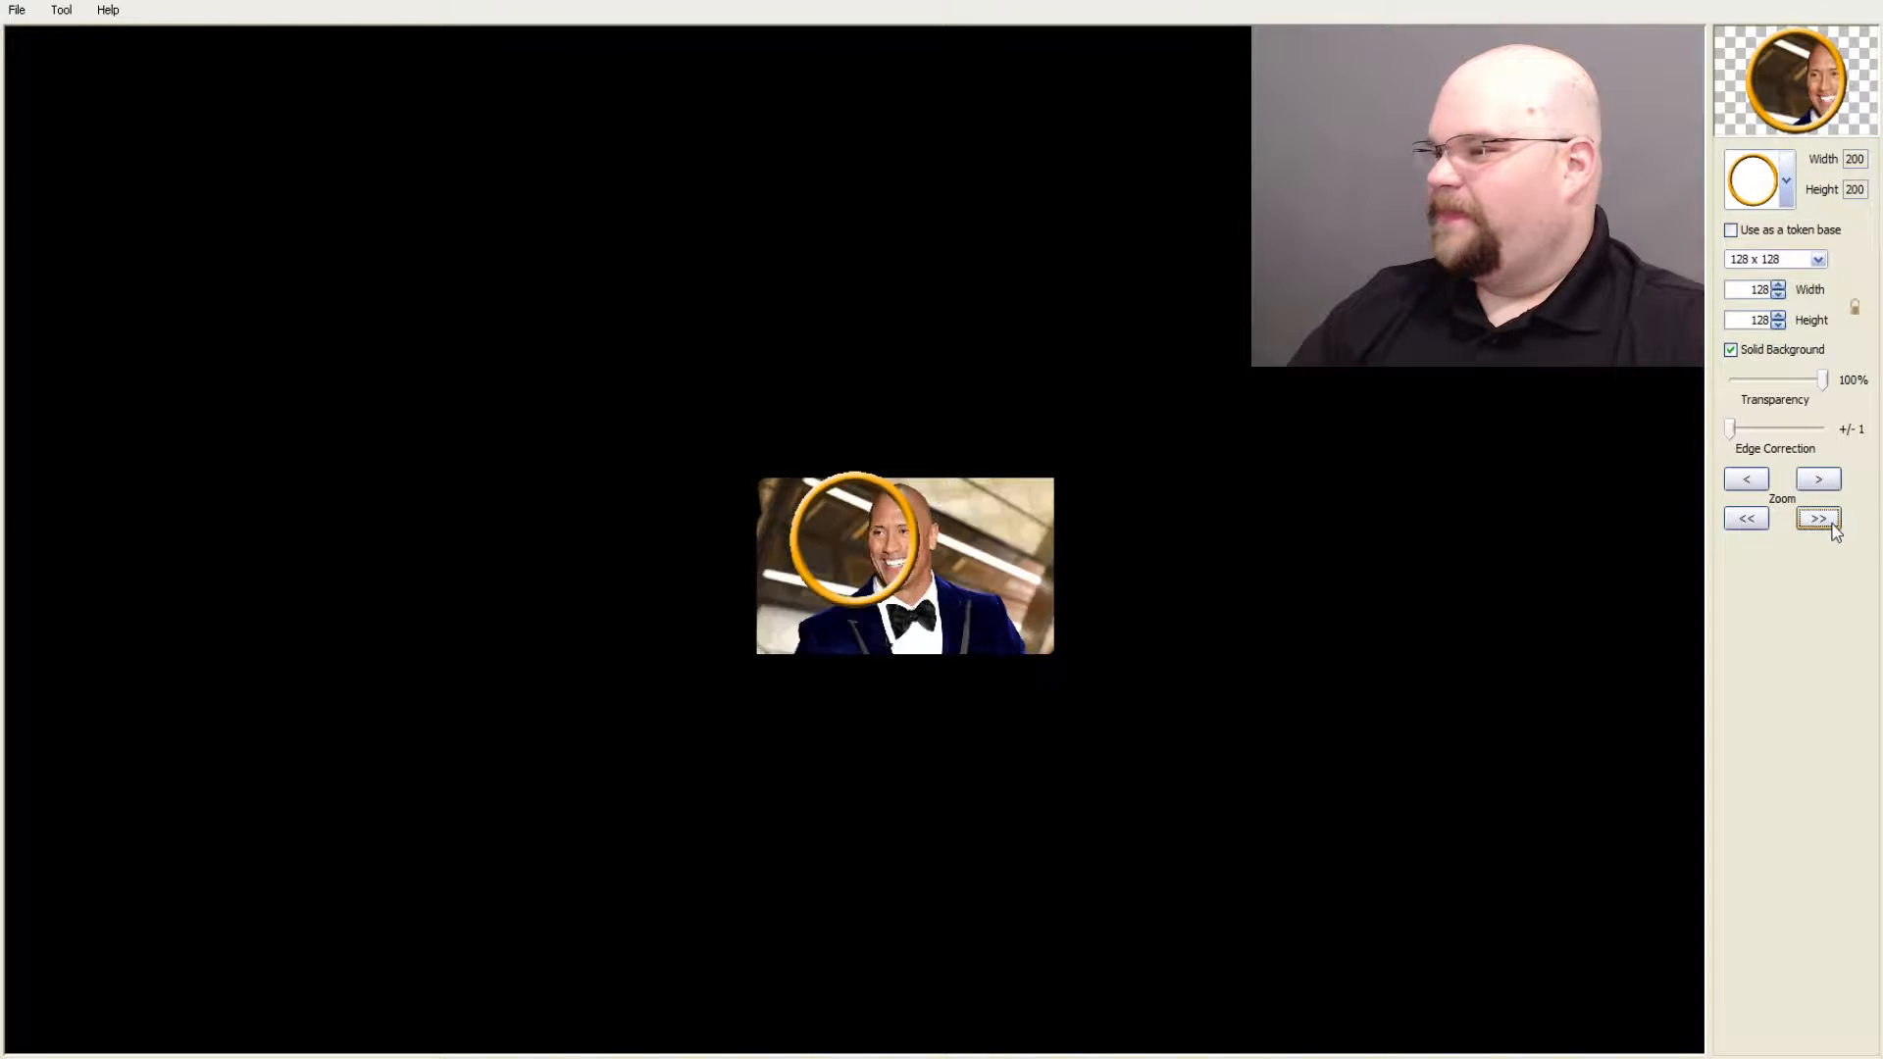
{"action": "left_click_drag", "start_coordinate": [989, 621], "coordinate": [943, 616]}
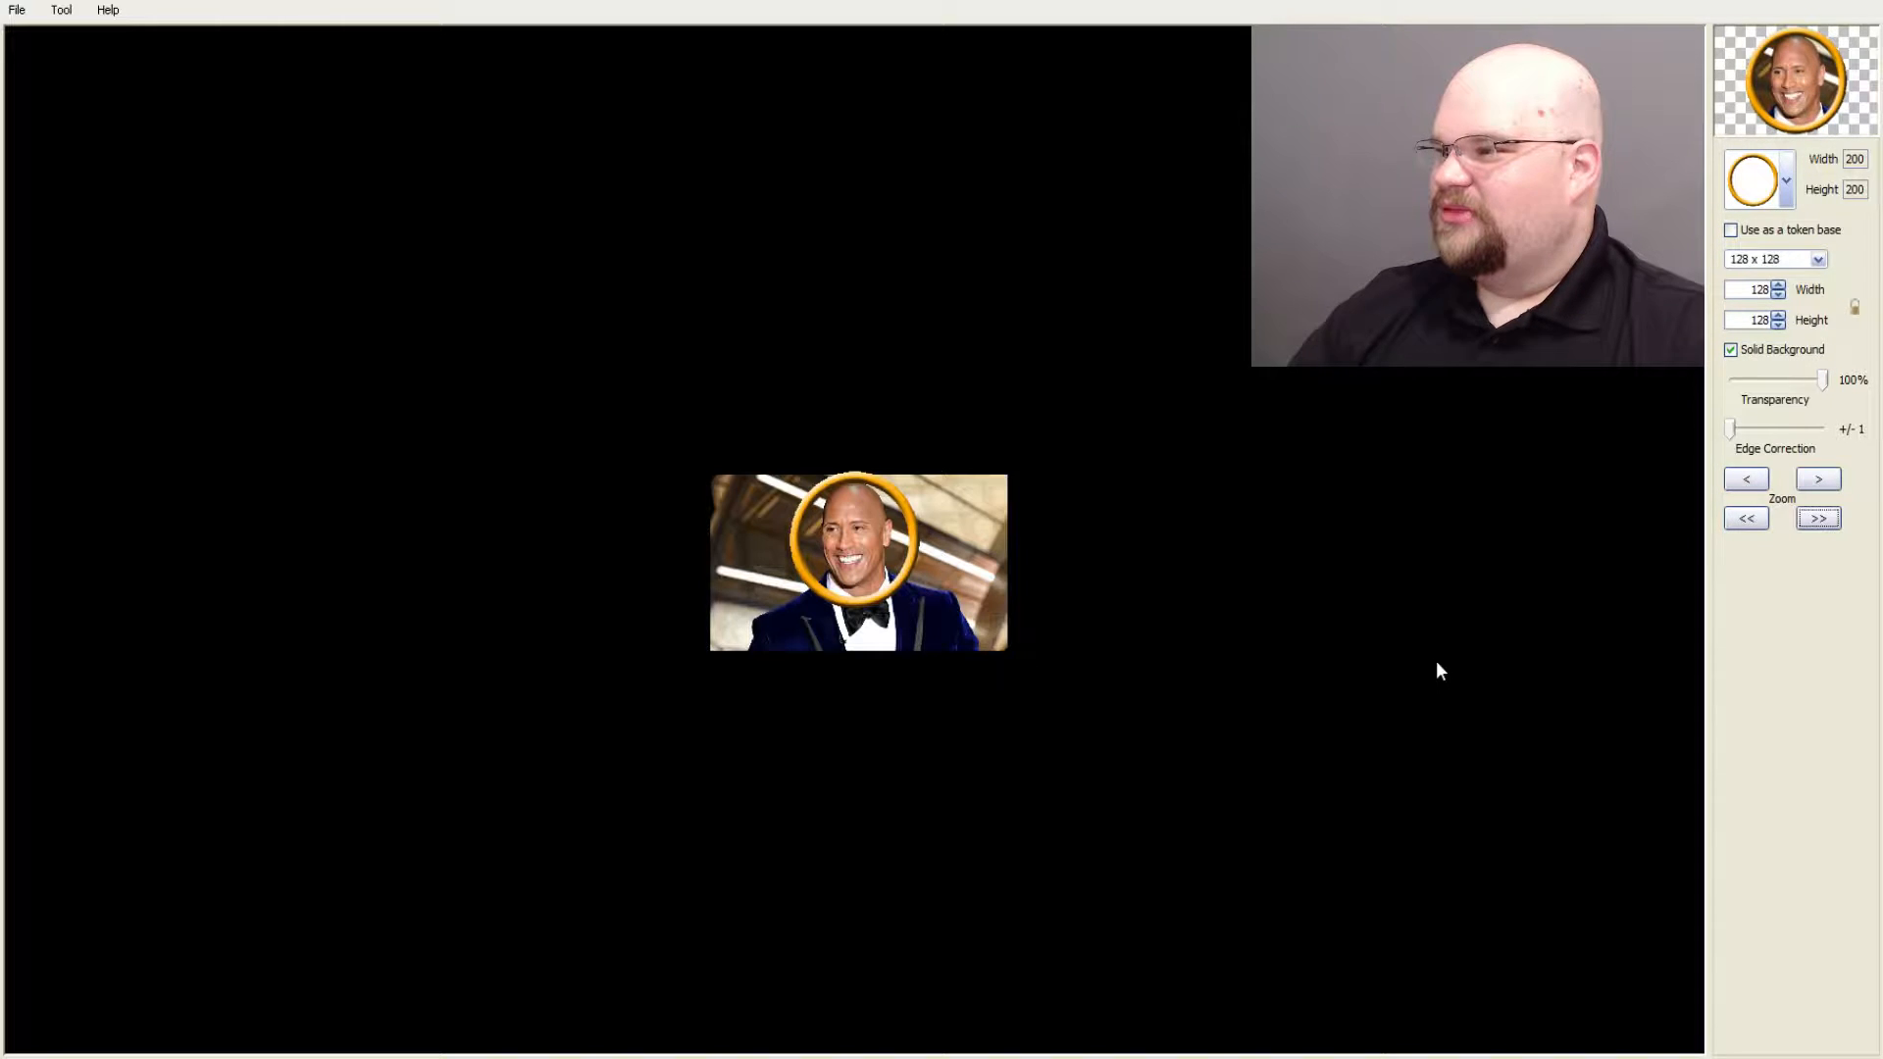
Step: Save the gold-framed portrait token as a file
{"action": "left_click", "coordinate": [19, 12]}
{"action": "left_click", "coordinate": [45, 59]}
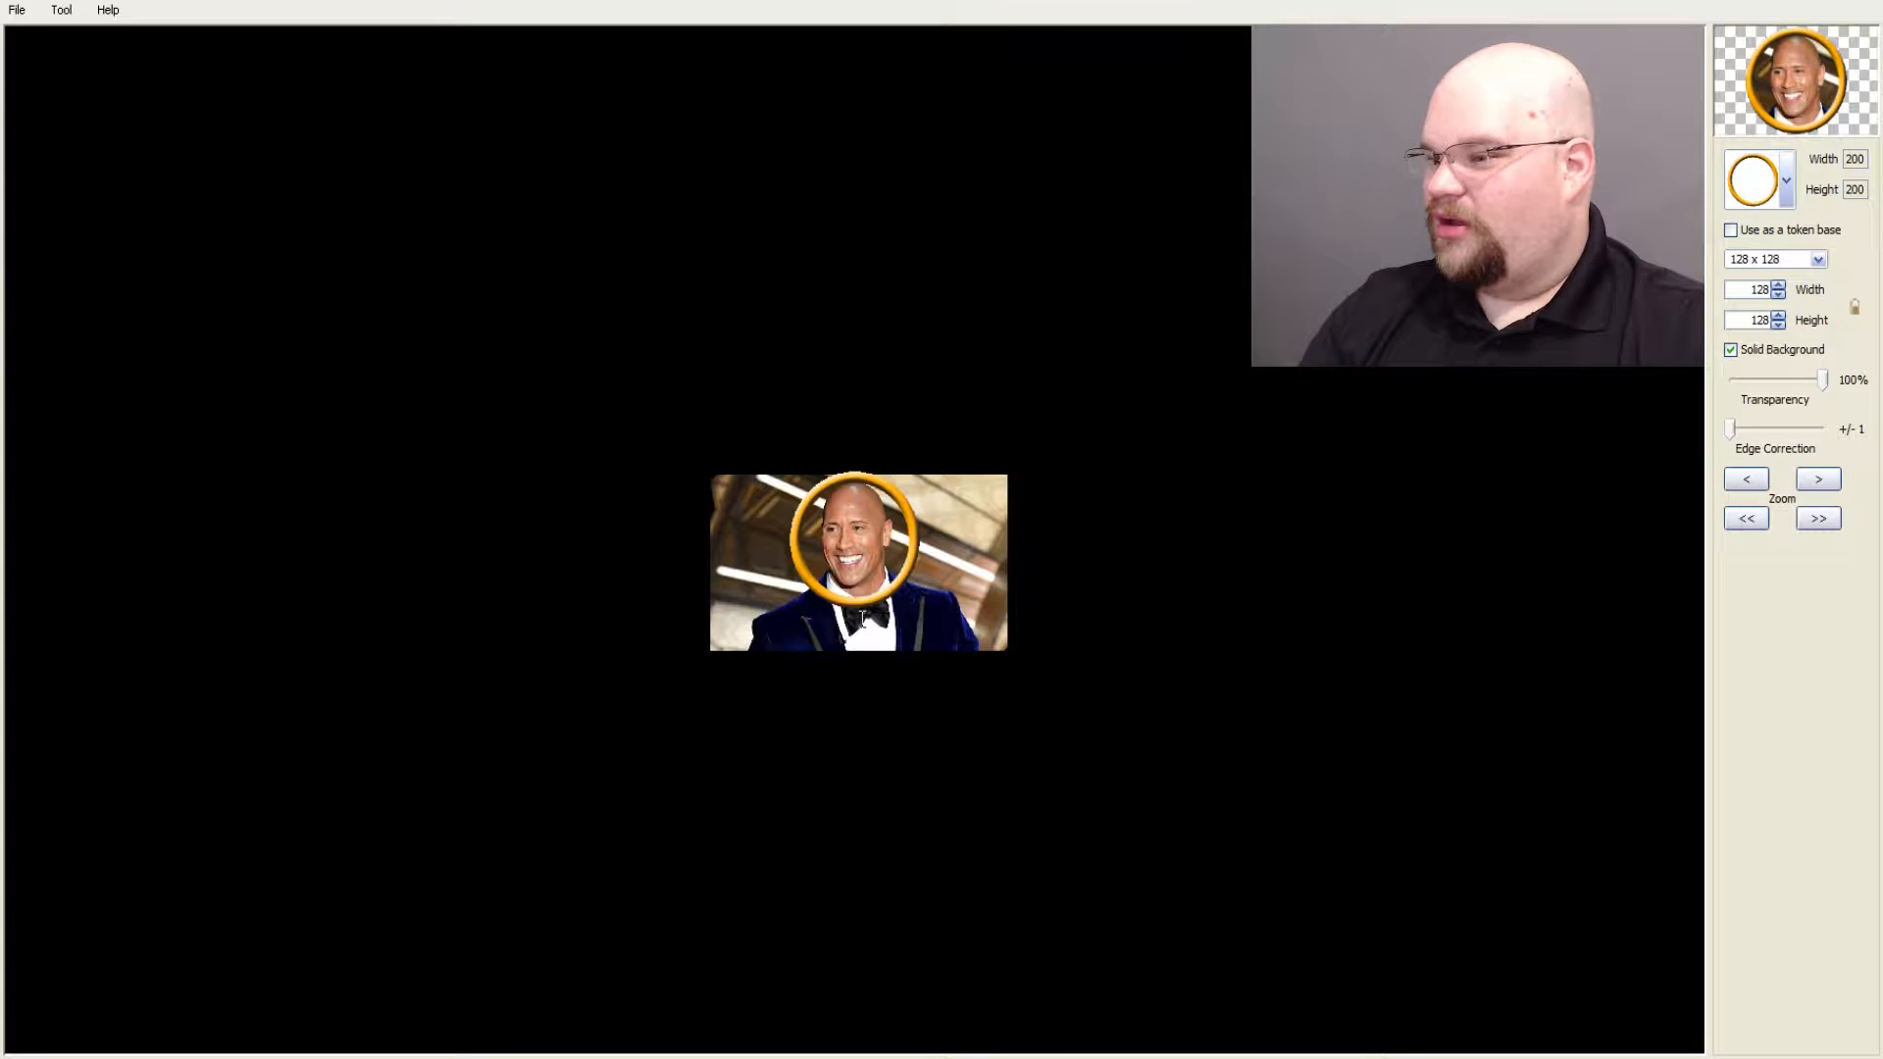
Step: Finish saving the token, switch to the Roll20 test game, and upload the rock token.png onto its map grid
{"action": "key", "text": "Return"}
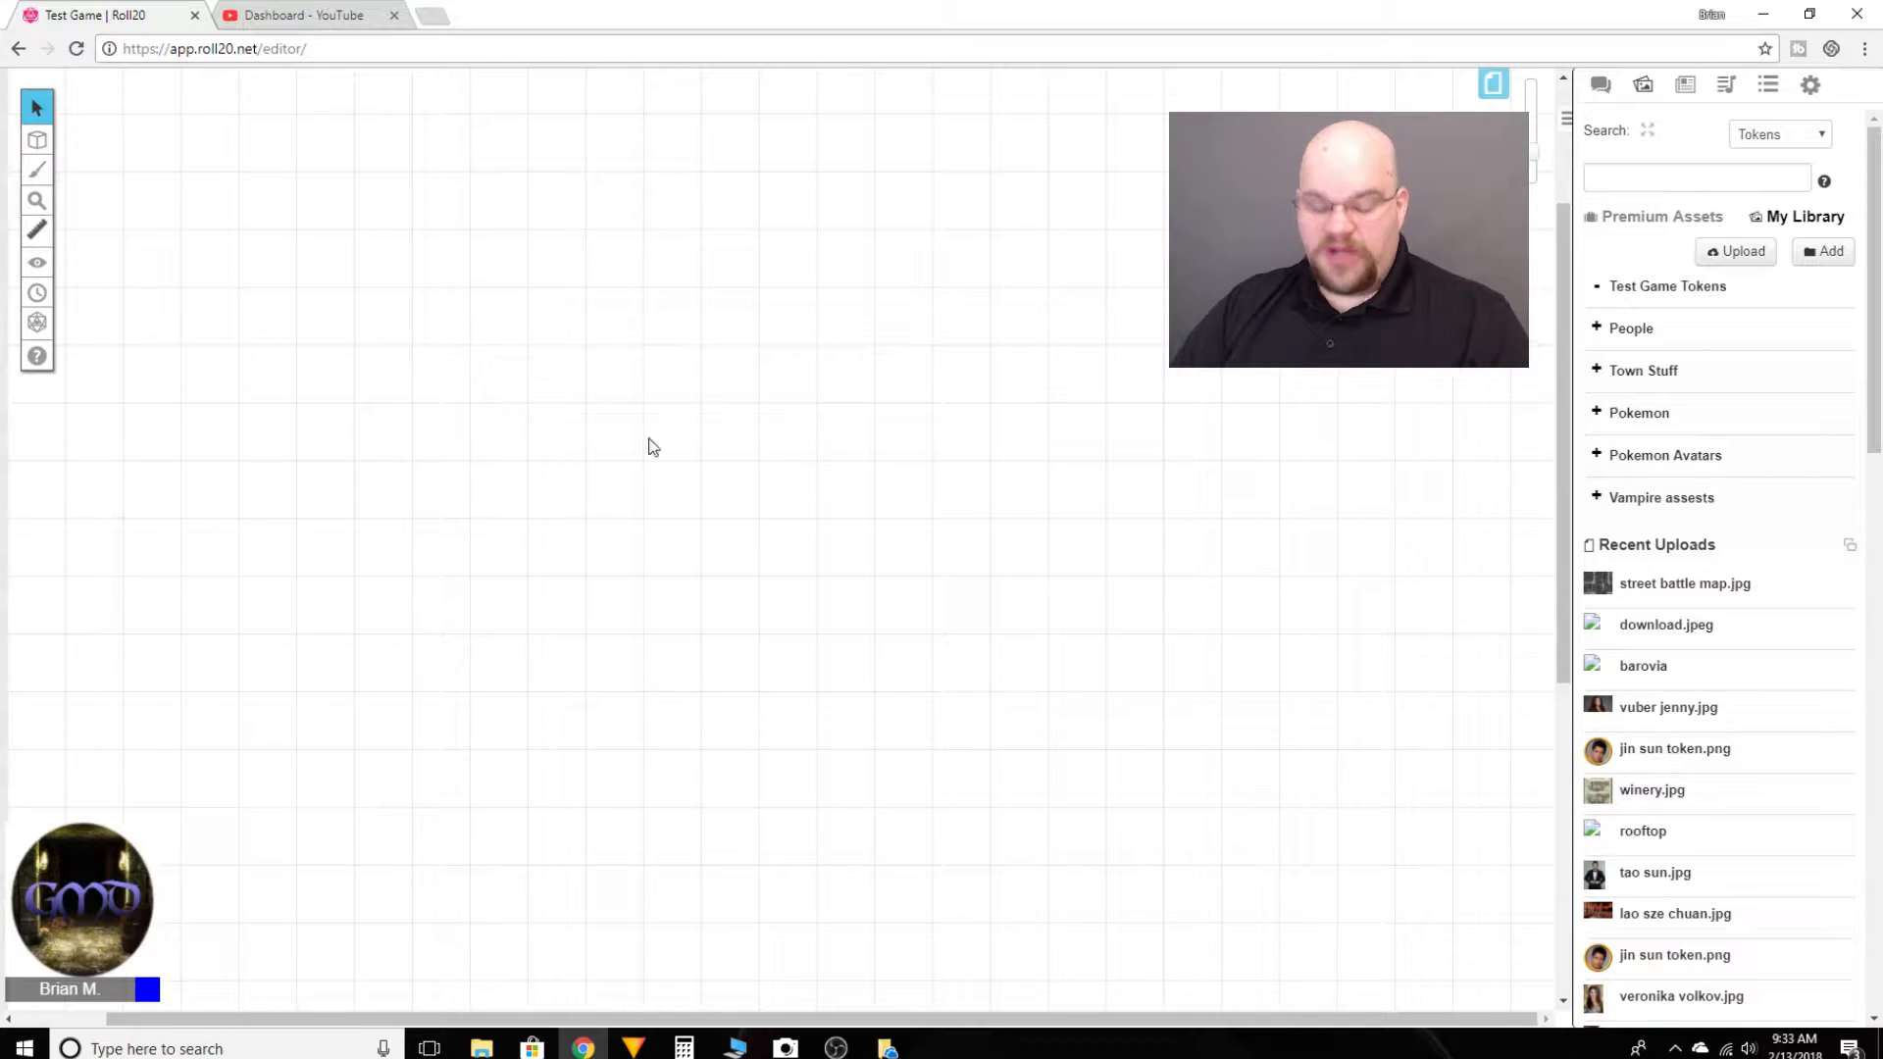
{"action": "scroll", "coordinate": [731, 468], "scroll_direction": "down", "scroll_amount": 3}
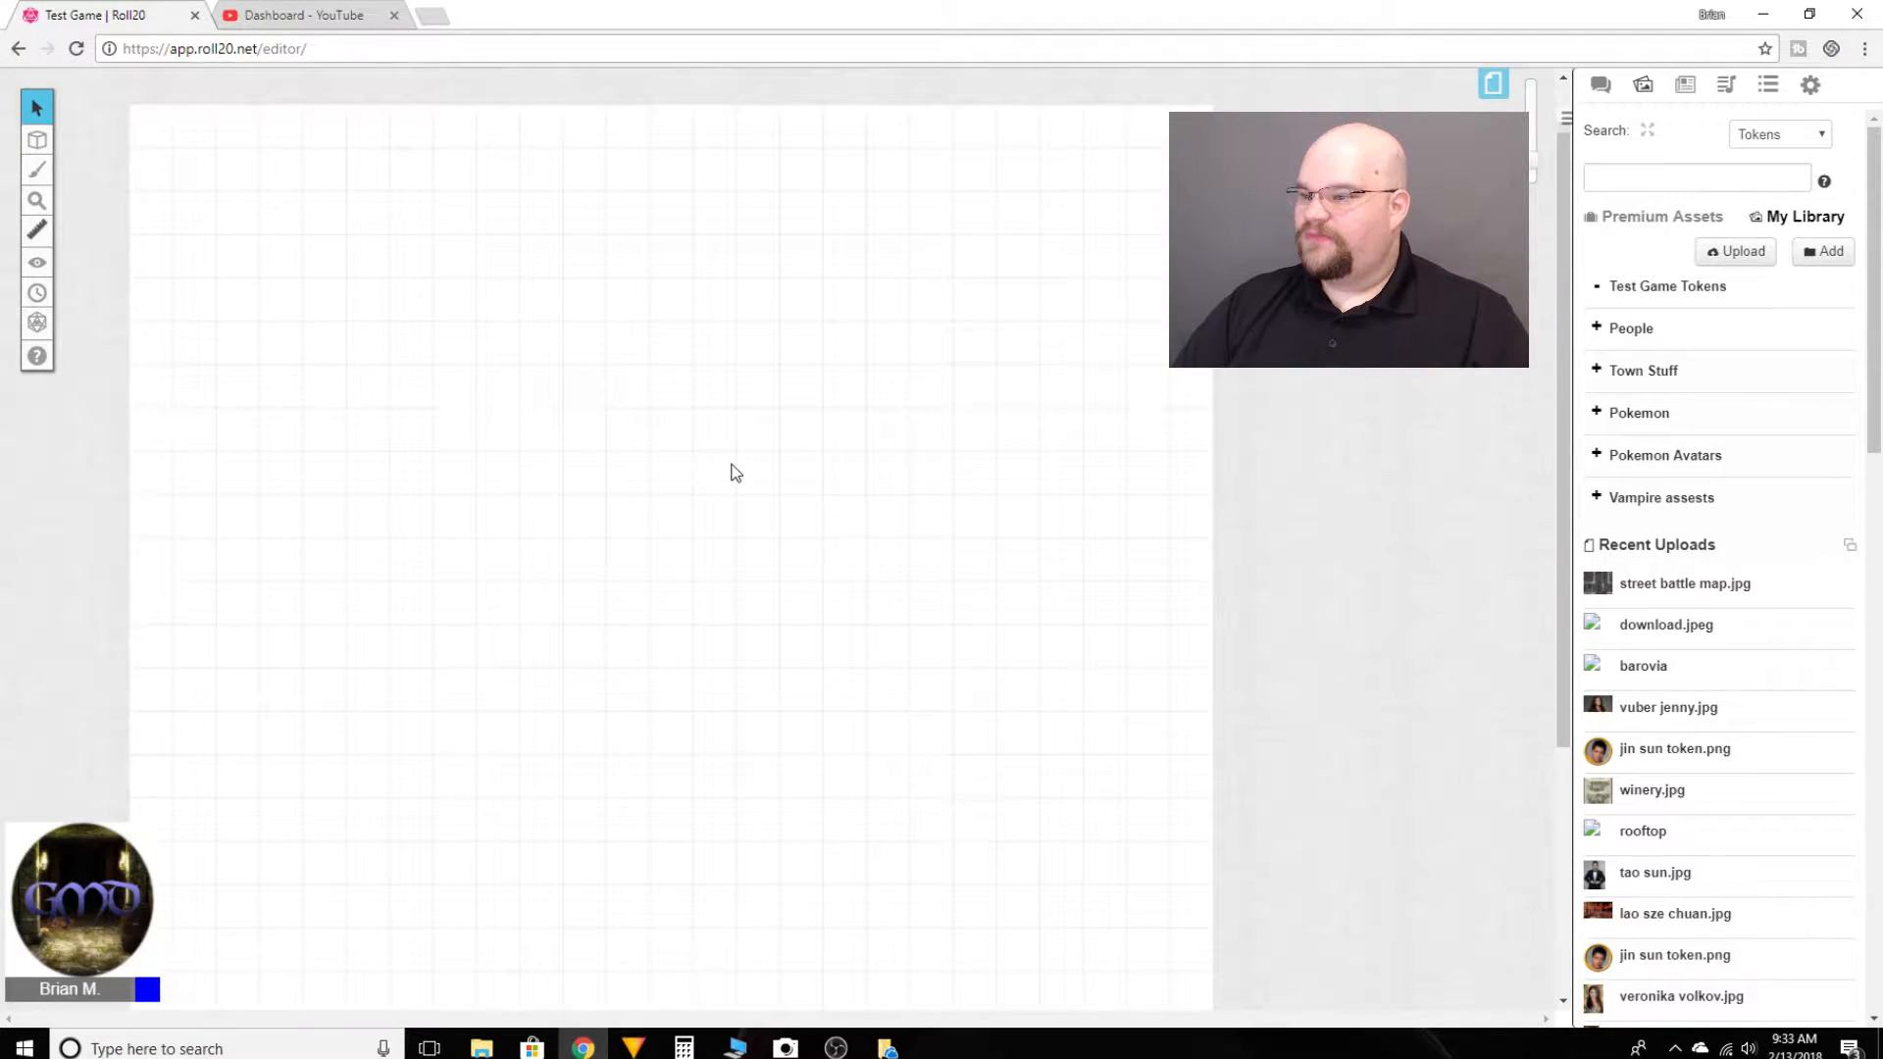
{"action": "scroll", "coordinate": [746, 497], "scroll_direction": "down", "scroll_amount": 1}
{"action": "scroll", "coordinate": [645, 550], "scroll_direction": "up", "scroll_amount": 1}
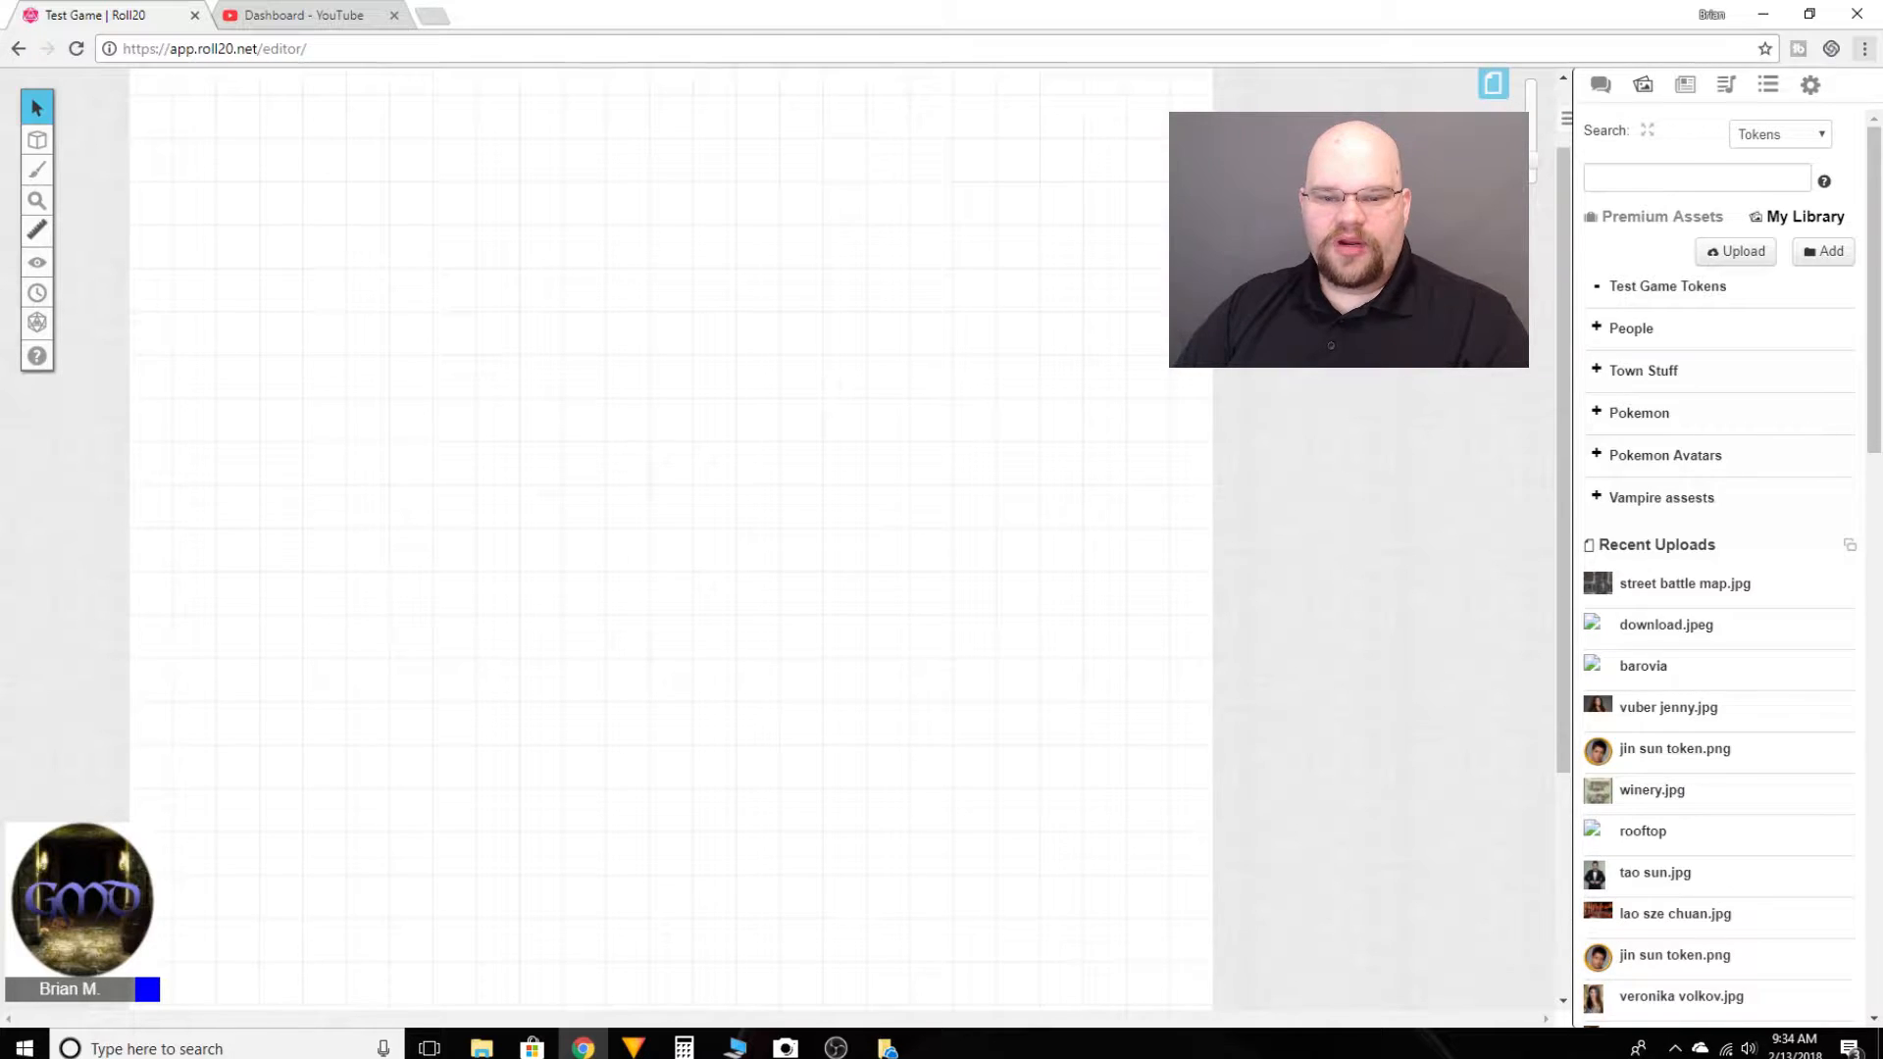
{"action": "left_click_drag", "start_coordinate": [387, 594], "coordinate": [620, 552]}
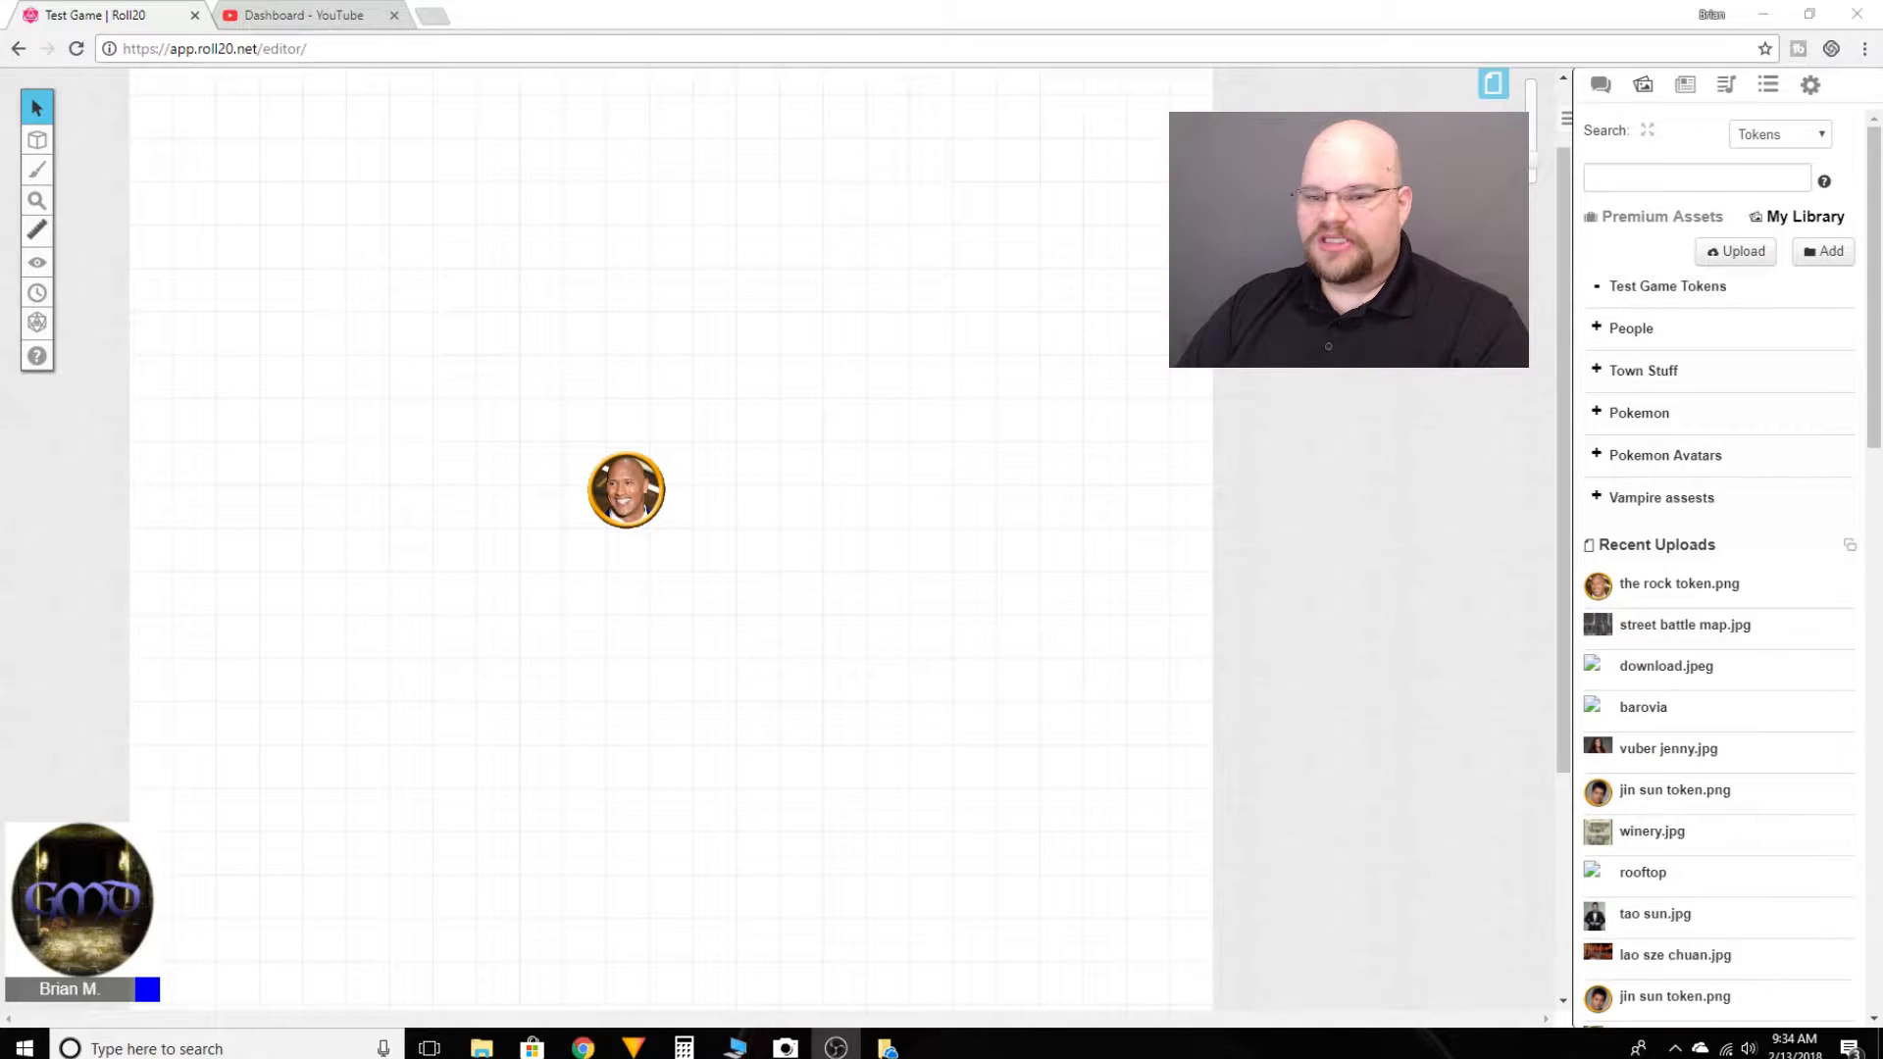
Step: Reposition the rock token on the map and shrink it to fit exactly one grid square
{"action": "mouse_move", "coordinate": [625, 492]}
{"action": "left_mouse_down"}
{"action": "mouse_move", "coordinate": [604, 483]}
{"action": "mouse_move", "coordinate": [653, 518]}
{"action": "mouse_move", "coordinate": [661, 497]}
{"action": "left_mouse_up"}
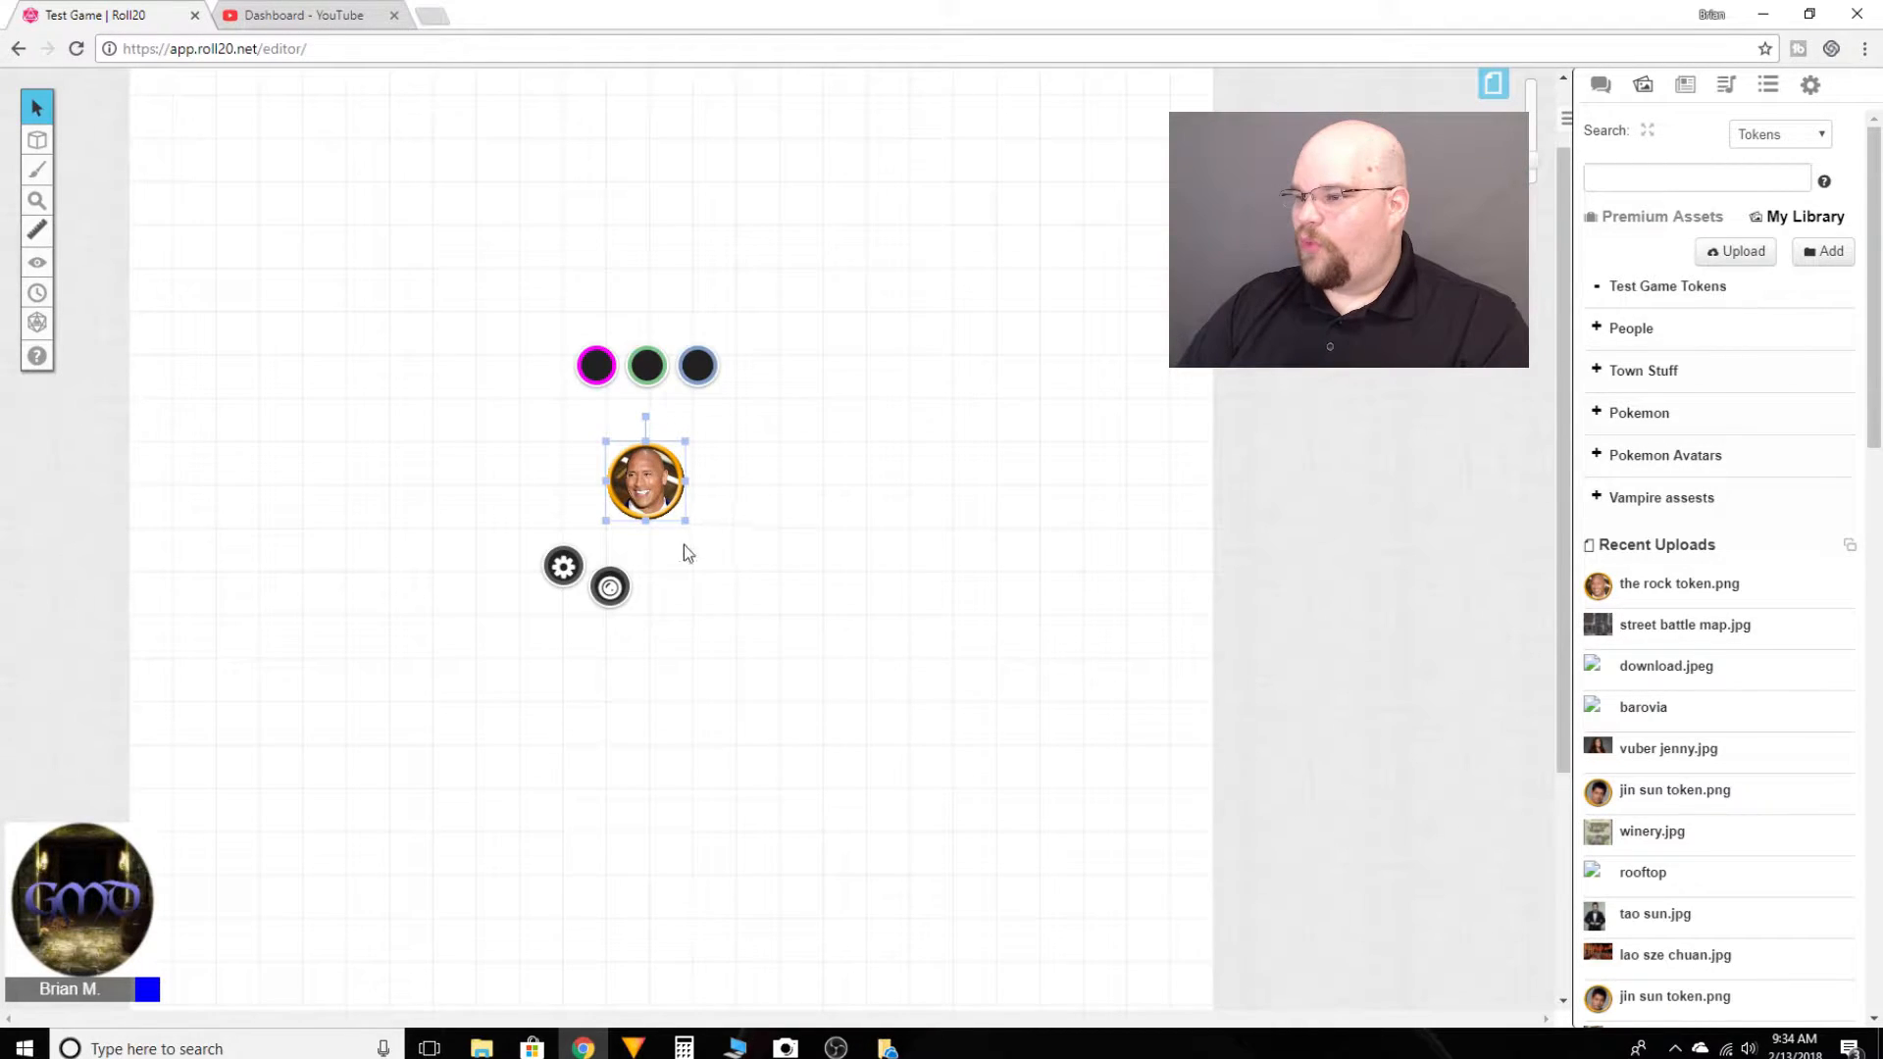
{"action": "left_click_drag", "start_coordinate": [685, 518], "coordinate": [648, 483]}
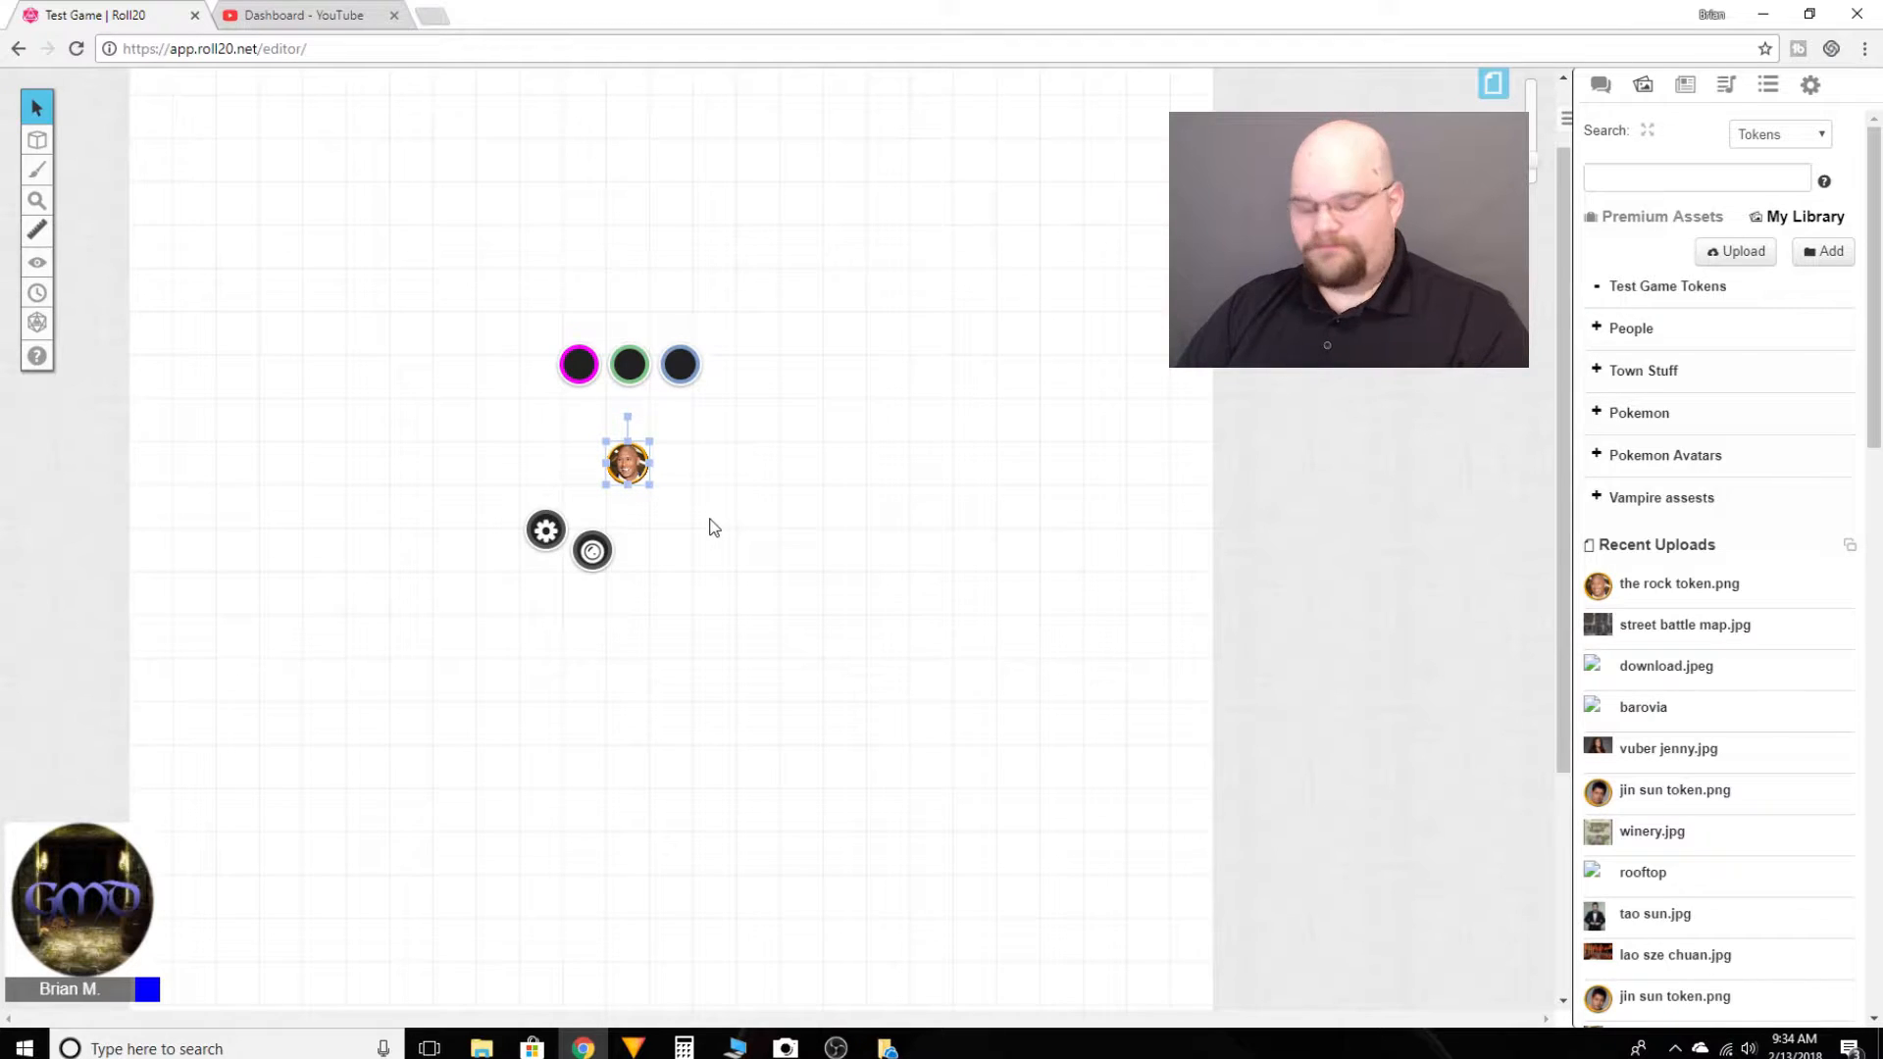
{"action": "left_click", "coordinate": [715, 527]}
Step: Move the rock token between several nearby grid squares, placing it one square above its starting square
{"action": "scroll", "coordinate": [759, 673], "scroll_direction": "down", "scroll_amount": 2}
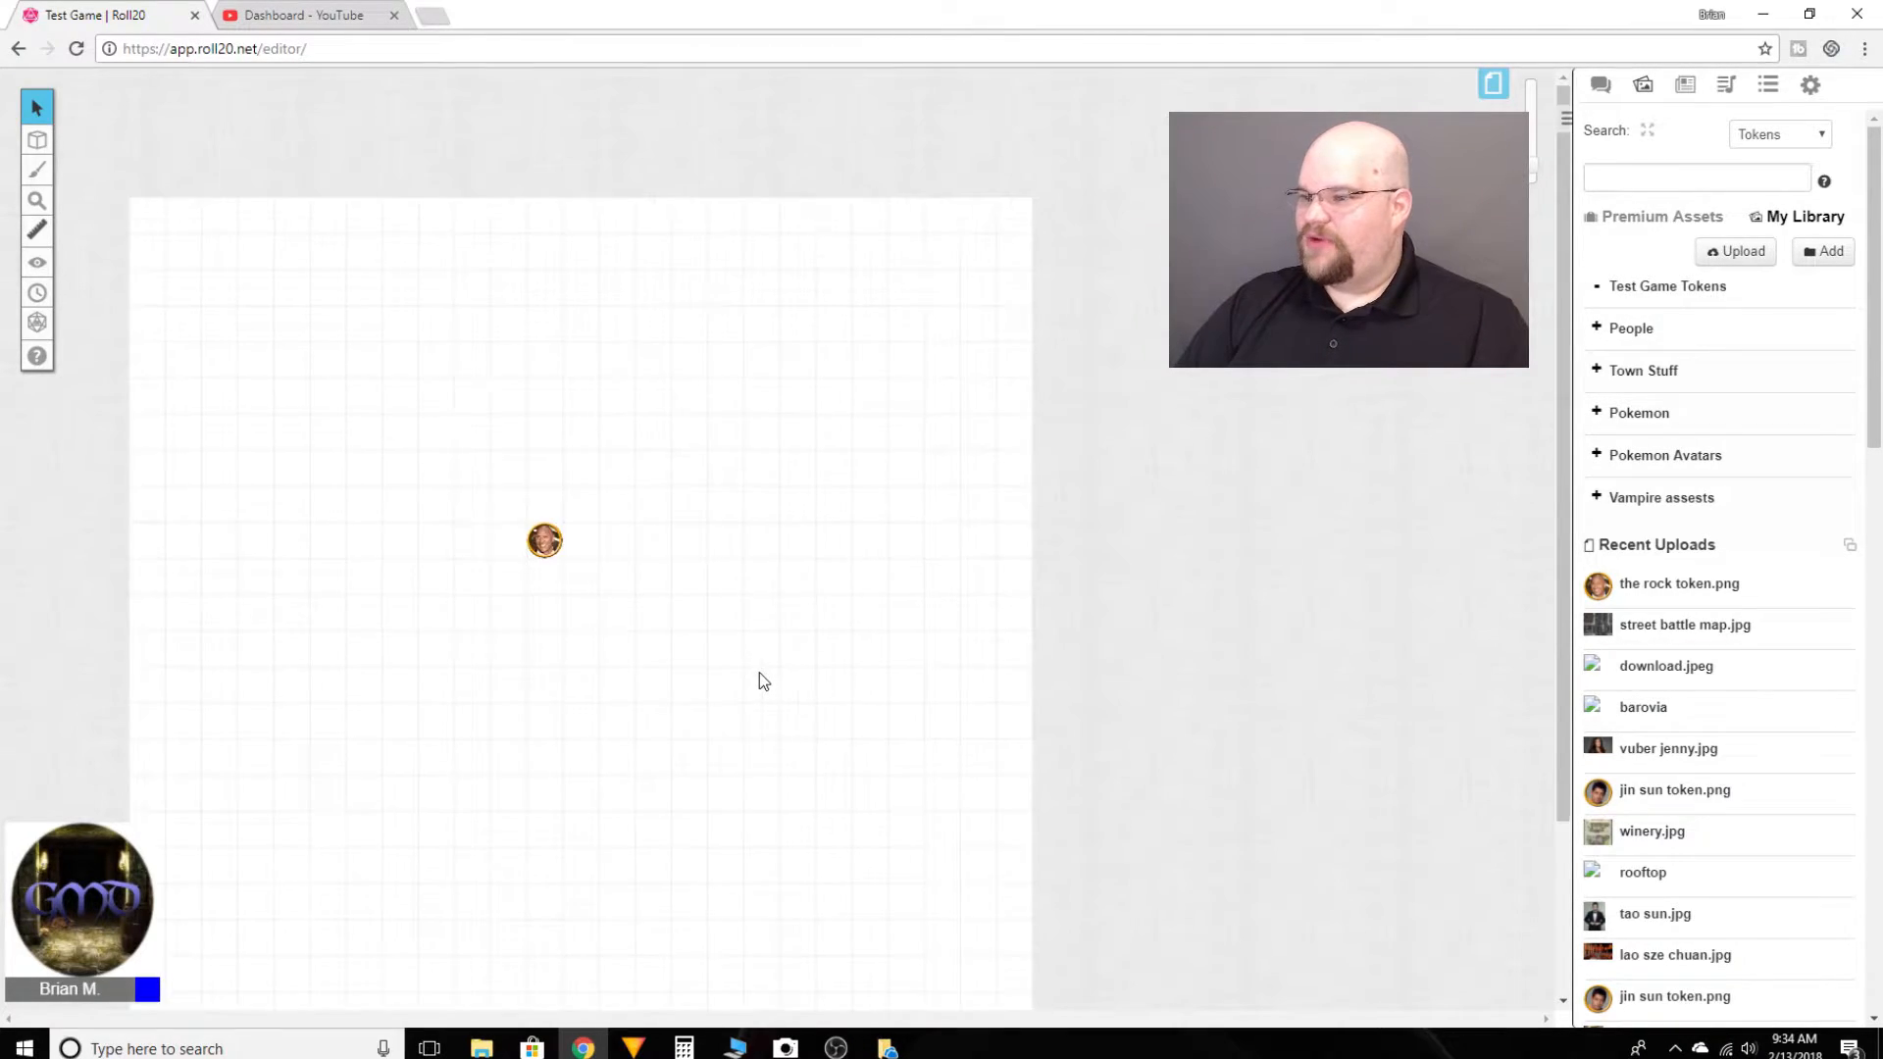
{"action": "scroll", "coordinate": [759, 672], "scroll_direction": "down", "scroll_amount": 1}
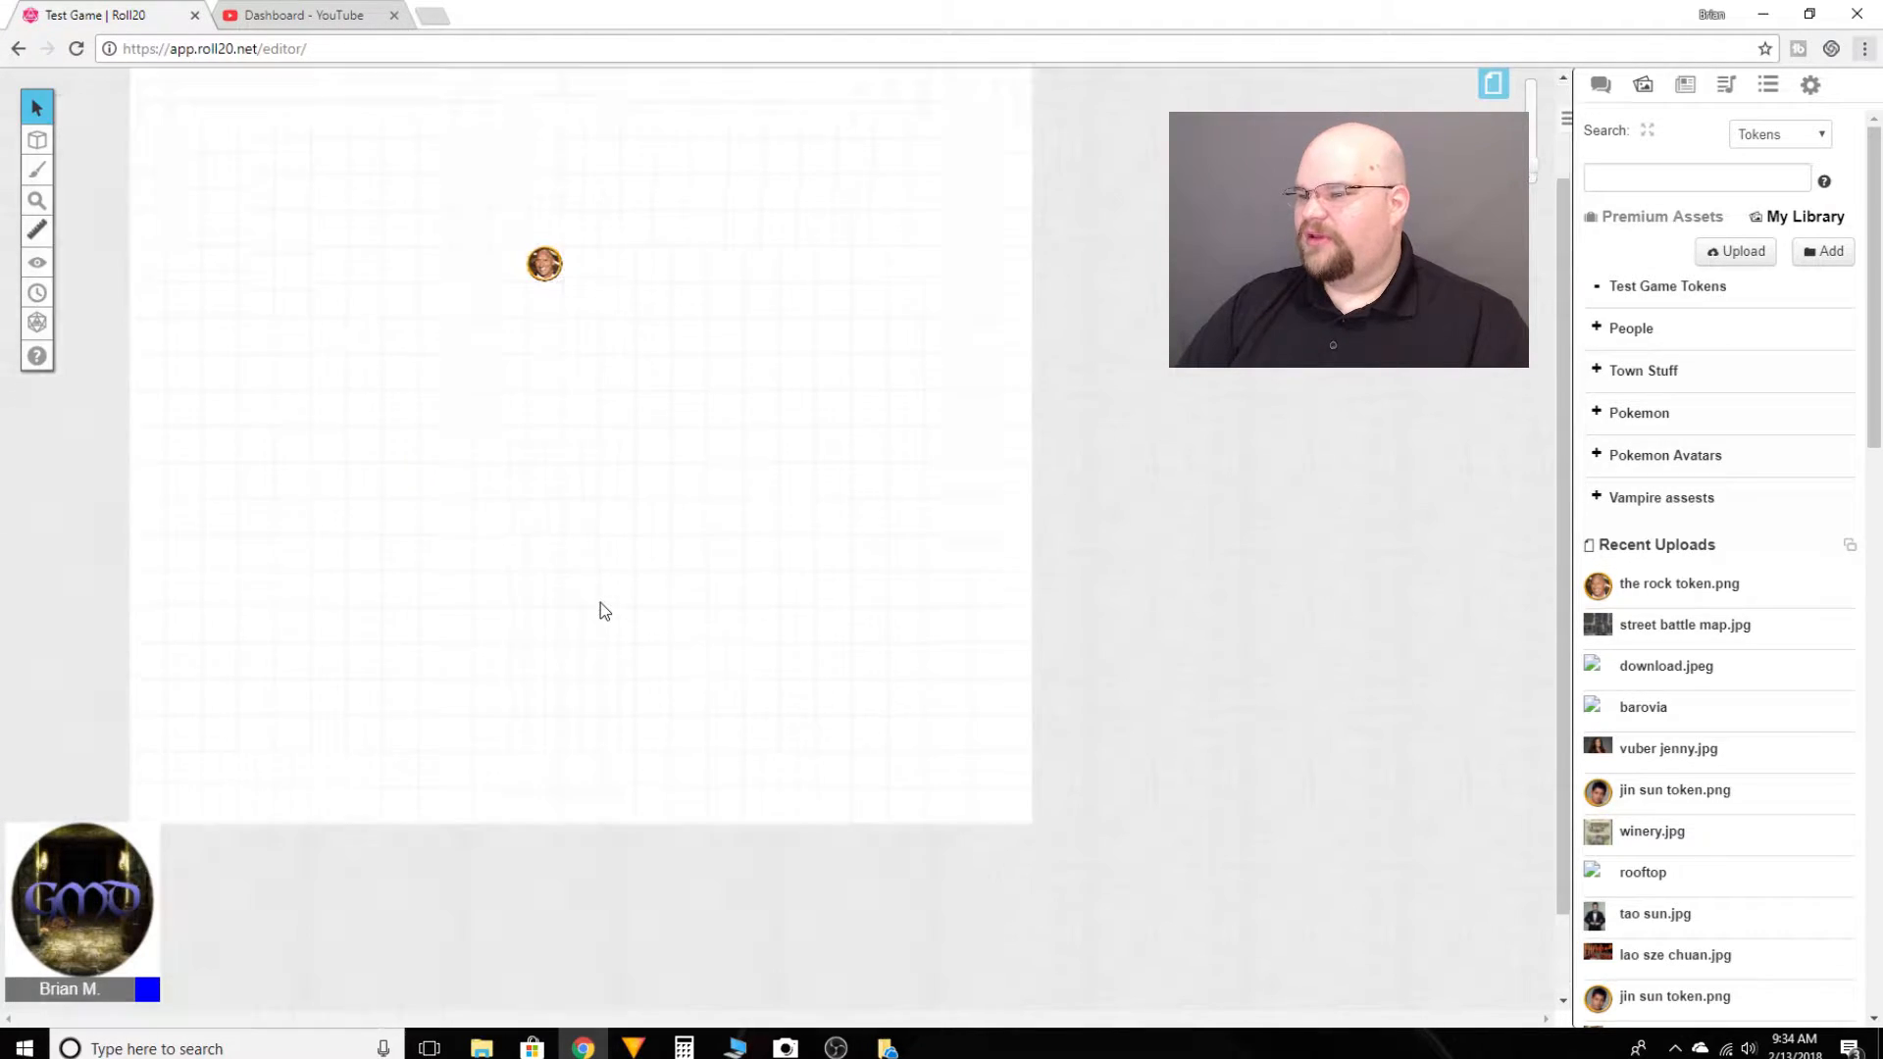
{"action": "scroll", "coordinate": [600, 602], "scroll_direction": "up", "scroll_amount": 3}
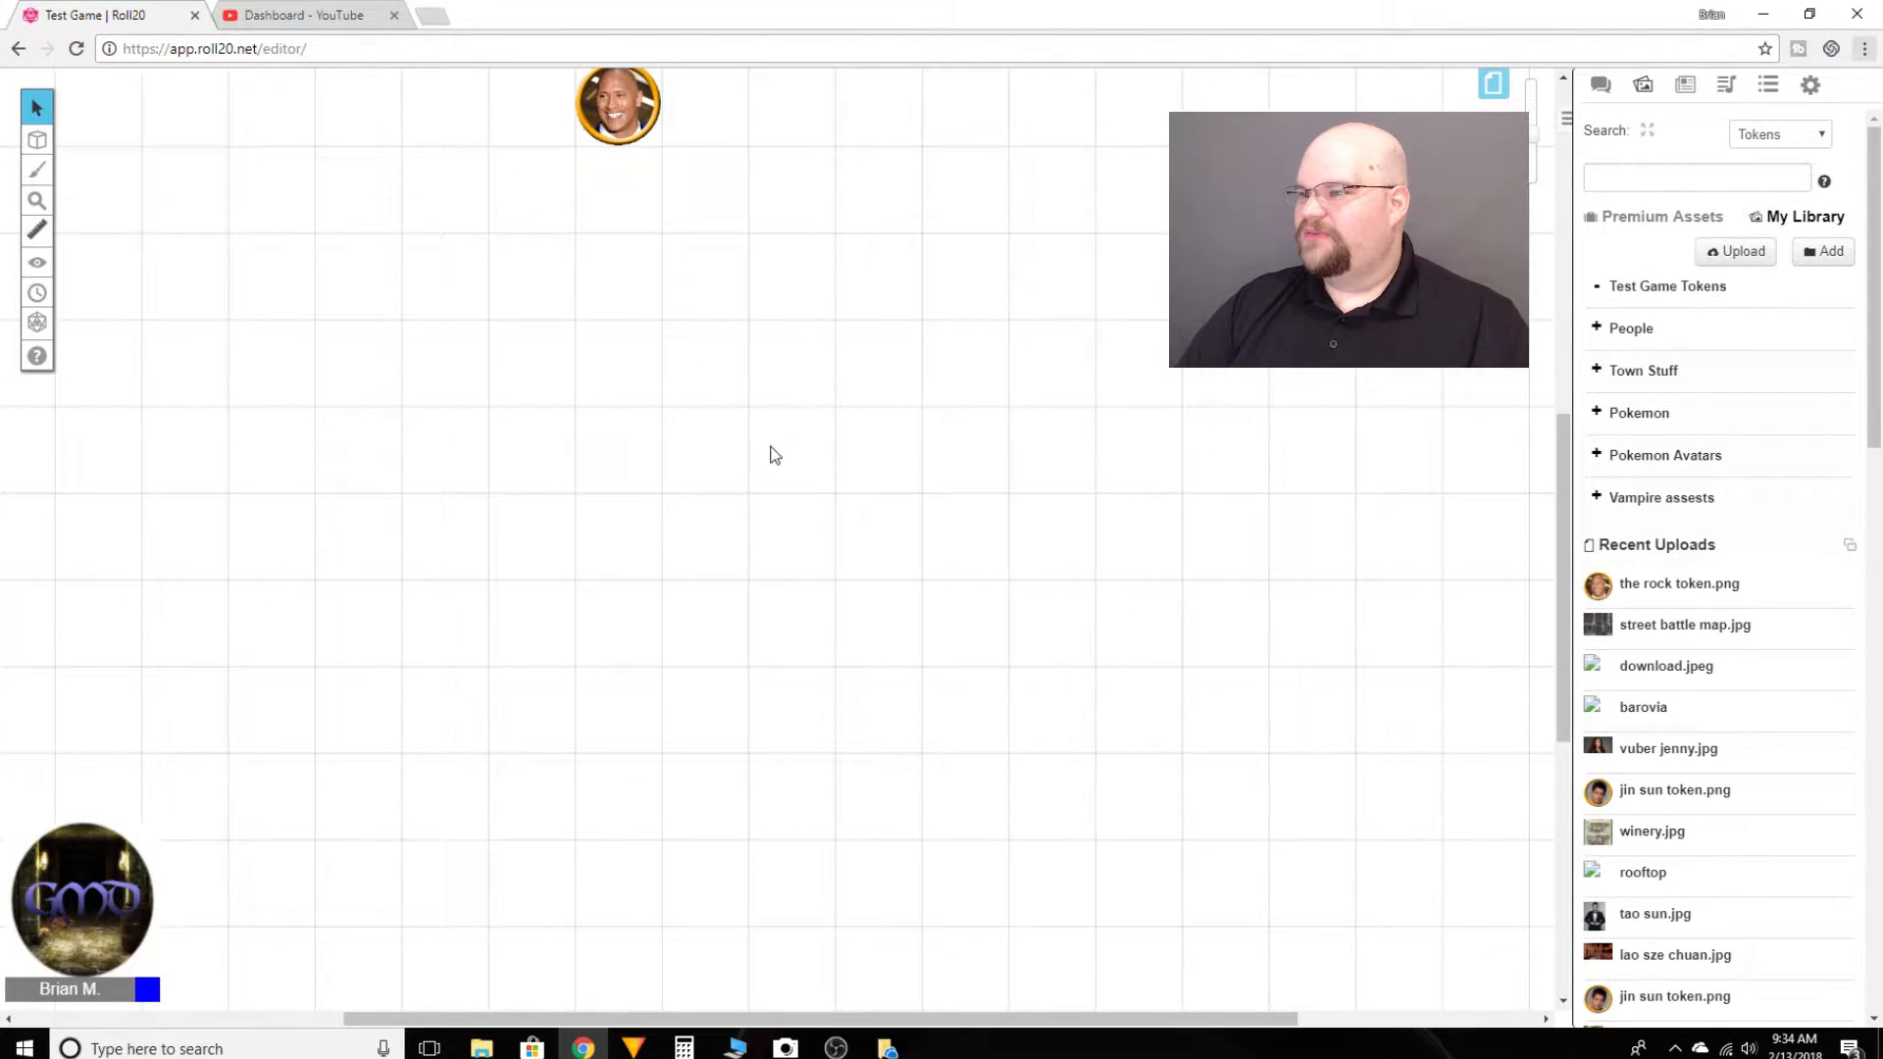
{"action": "scroll", "coordinate": [774, 471], "scroll_direction": "up", "scroll_amount": 3}
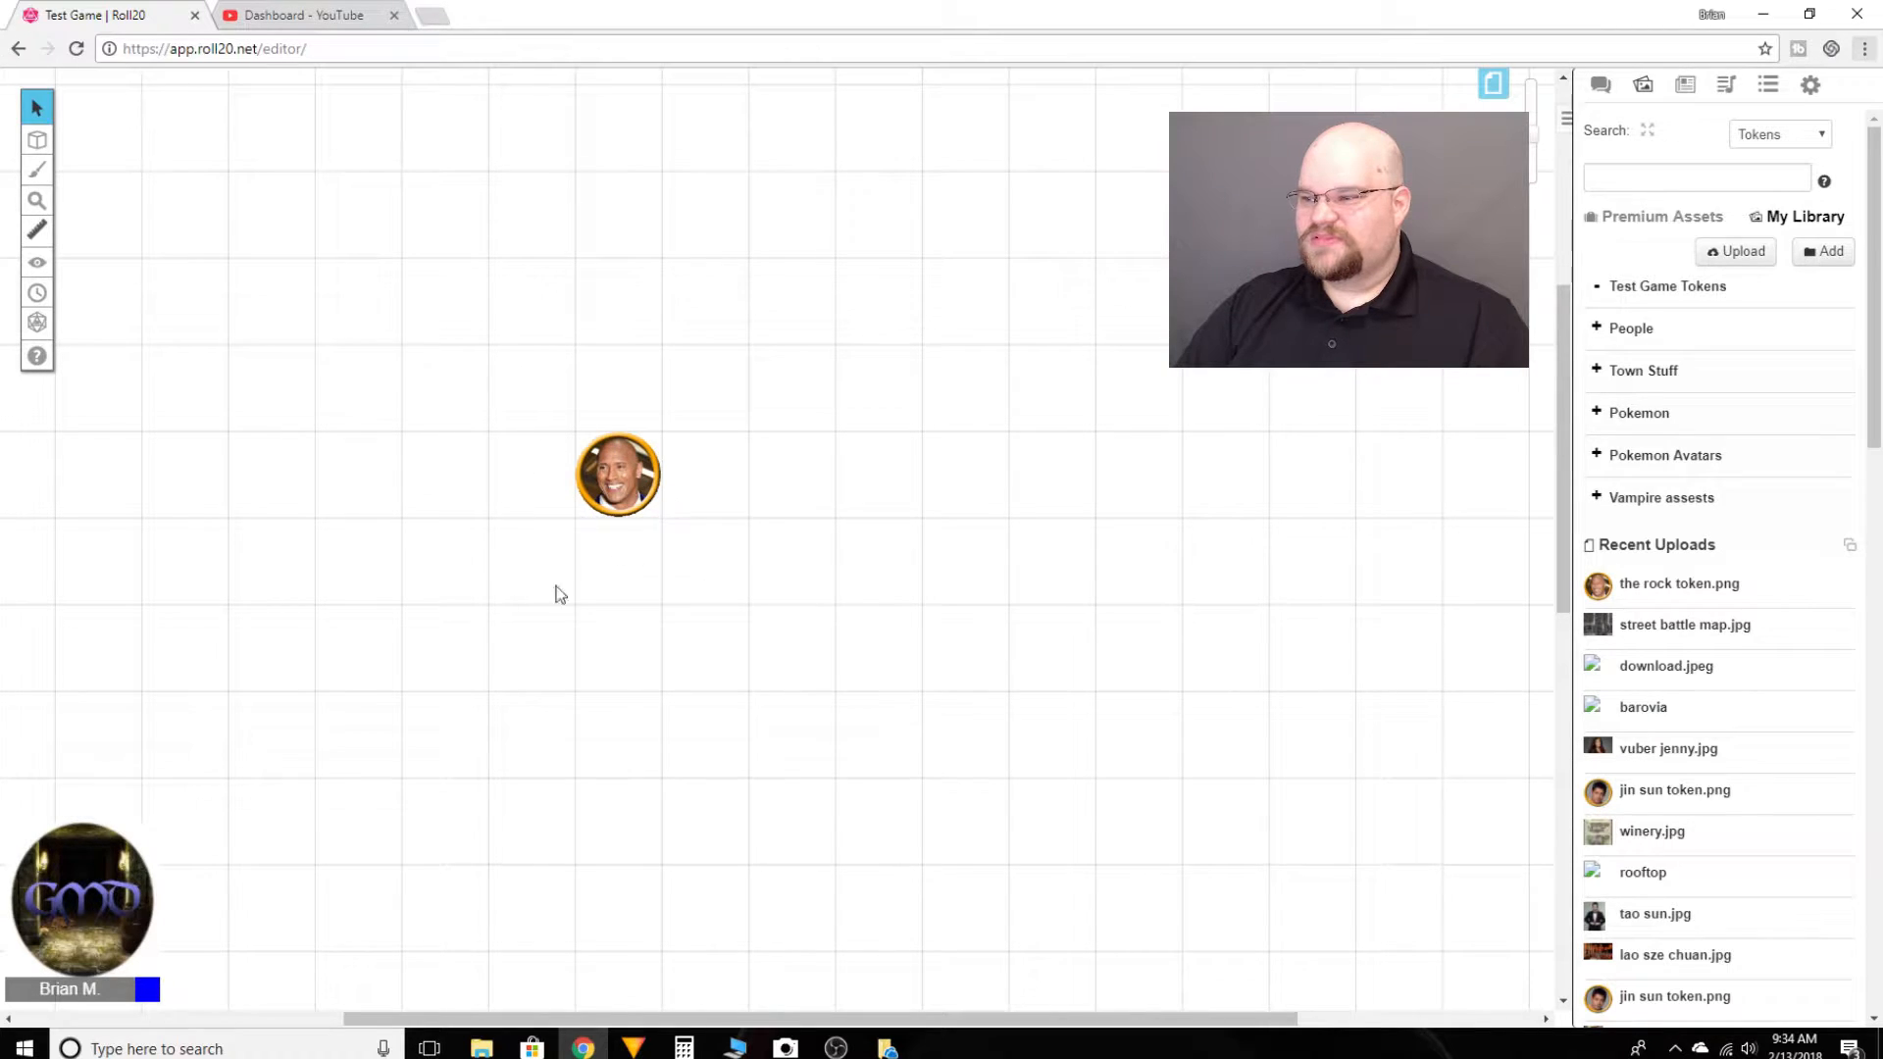
{"action": "left_click_drag", "start_coordinate": [619, 486], "coordinate": [705, 396]}
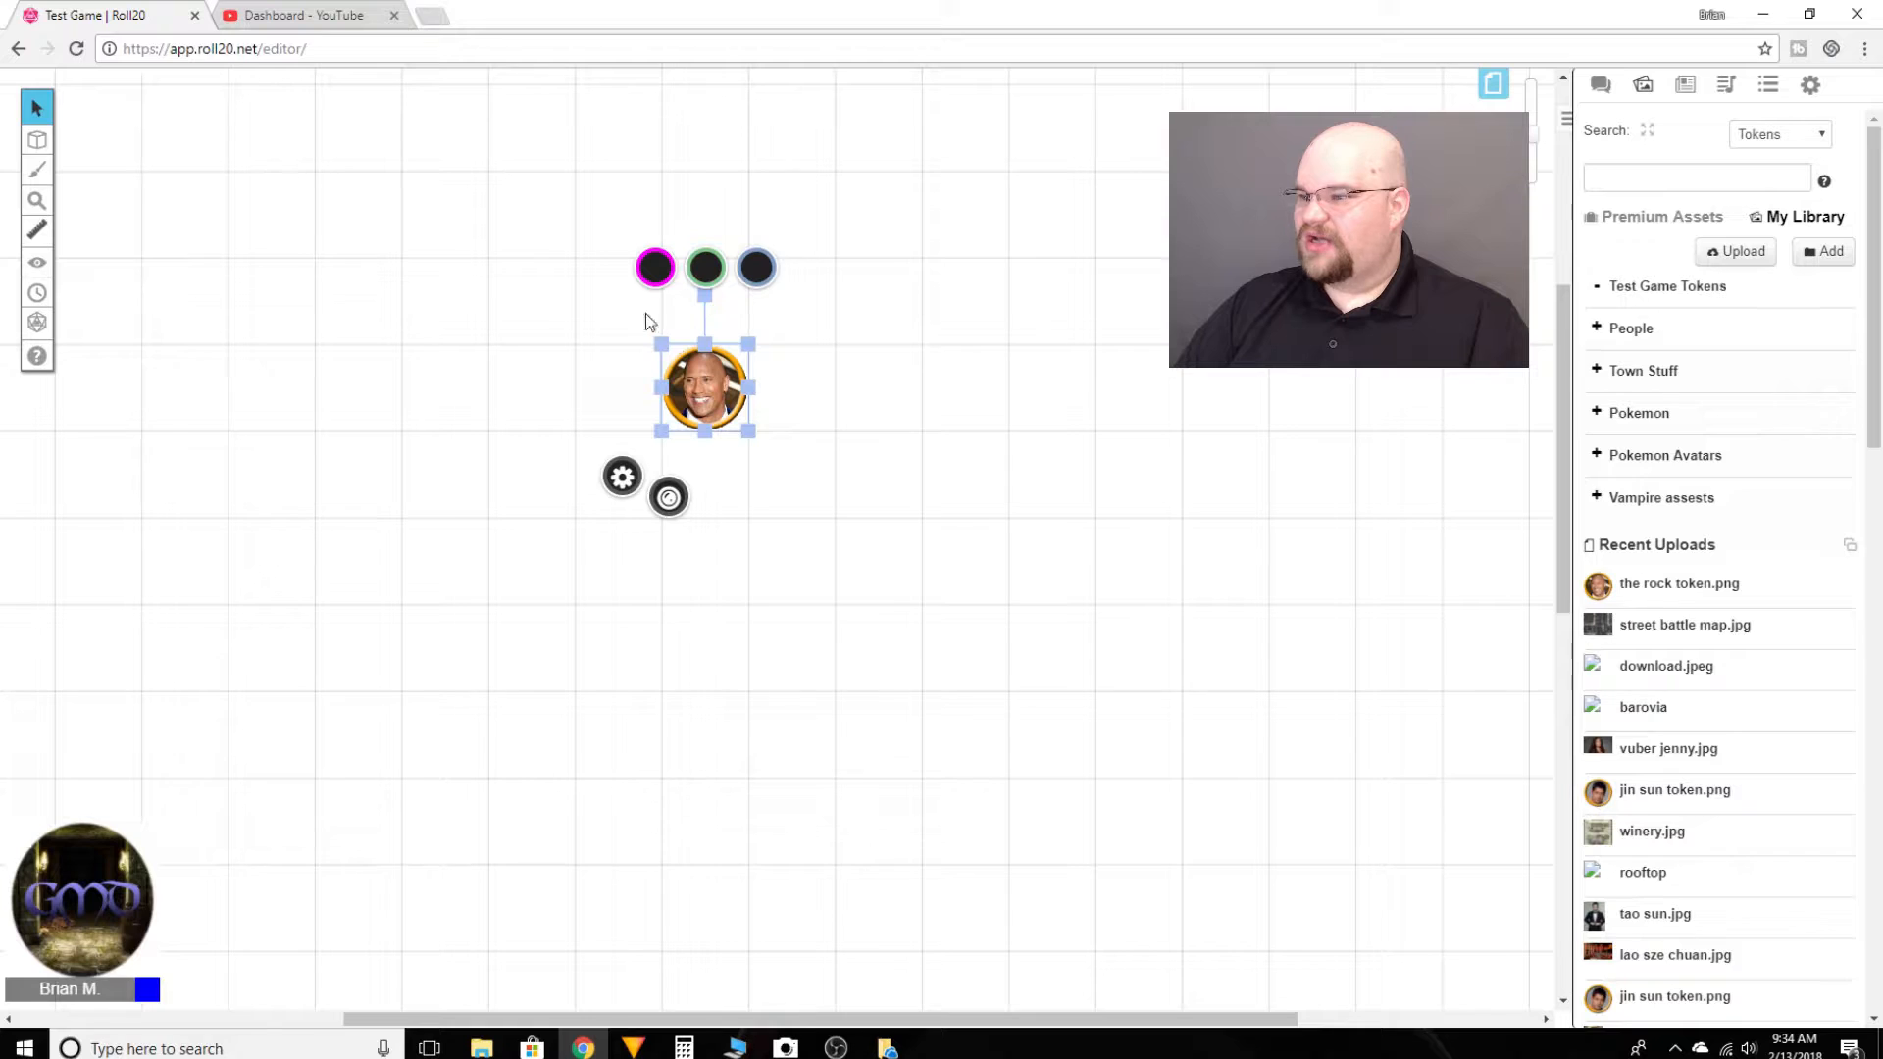
{"action": "left_click_drag", "start_coordinate": [711, 364], "coordinate": [540, 279]}
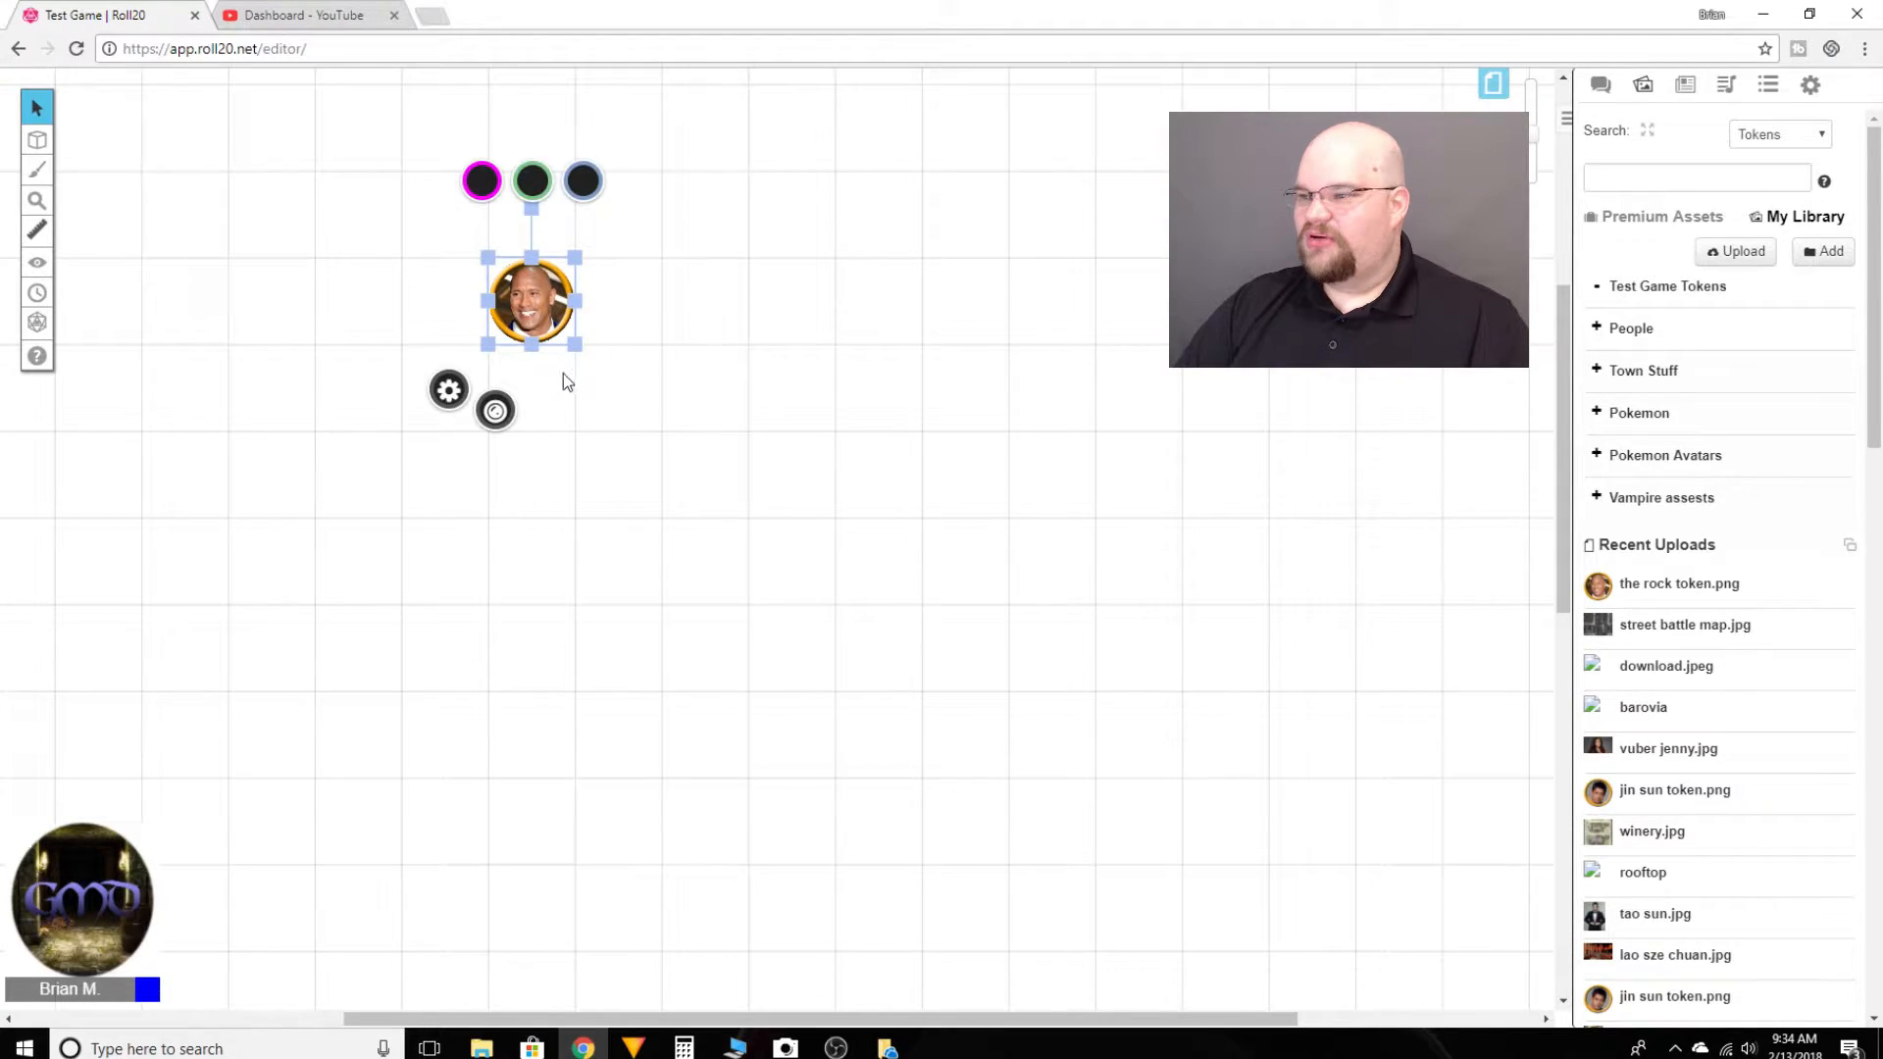
{"action": "left_click", "coordinate": [580, 438]}
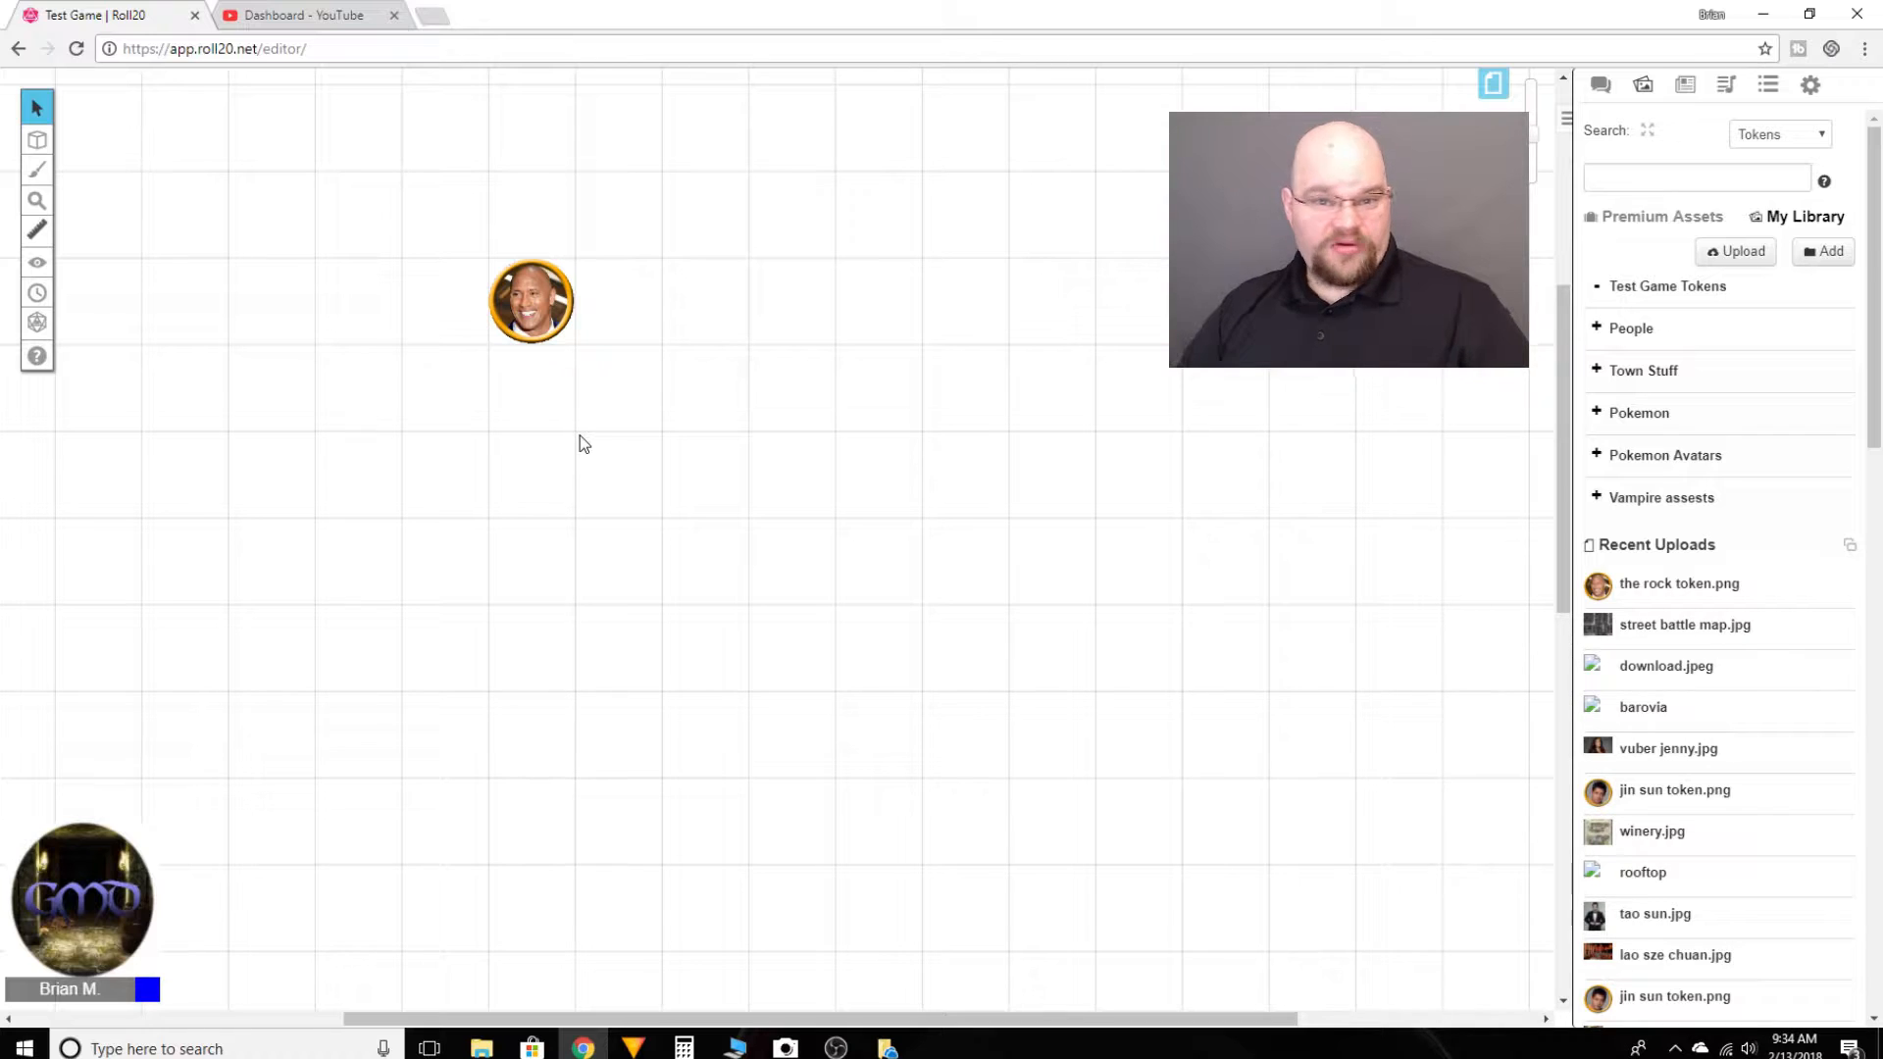
{"action": "left_click_drag", "start_coordinate": [545, 319], "coordinate": [636, 411]}
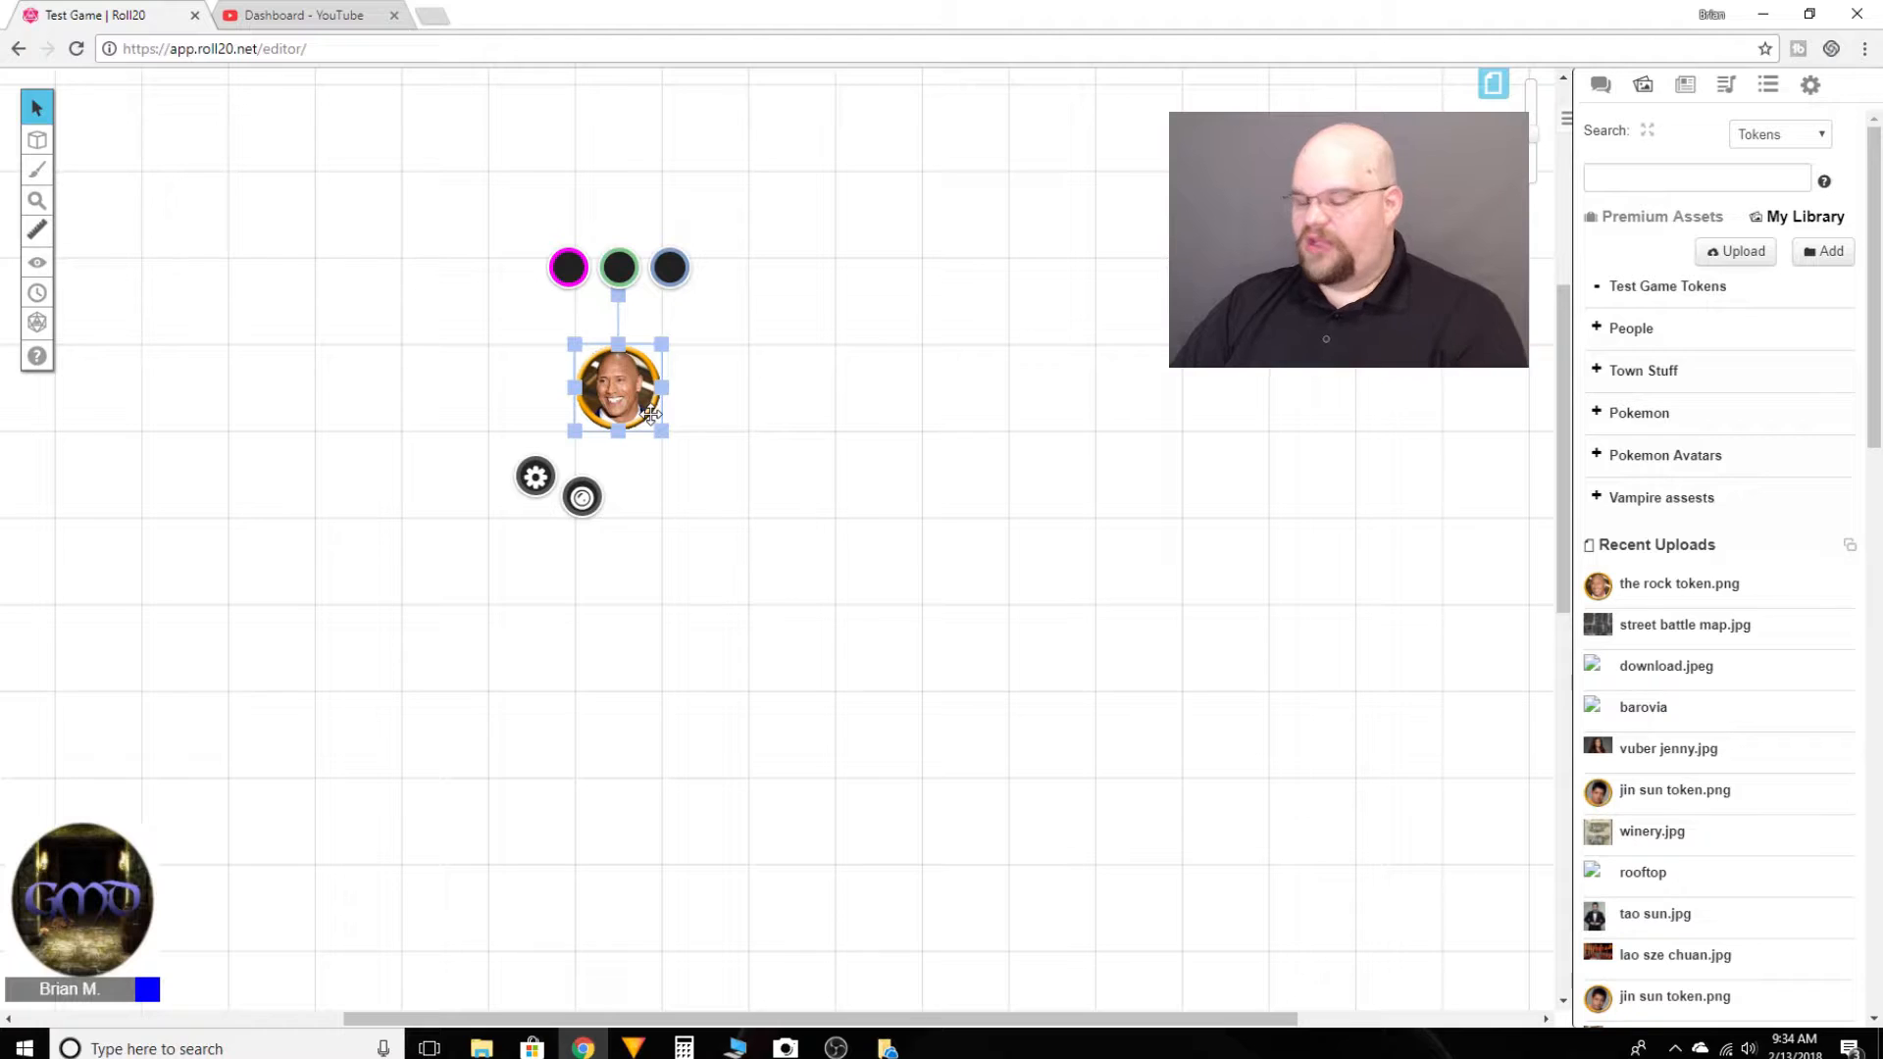
{"action": "left_click", "coordinate": [763, 529]}
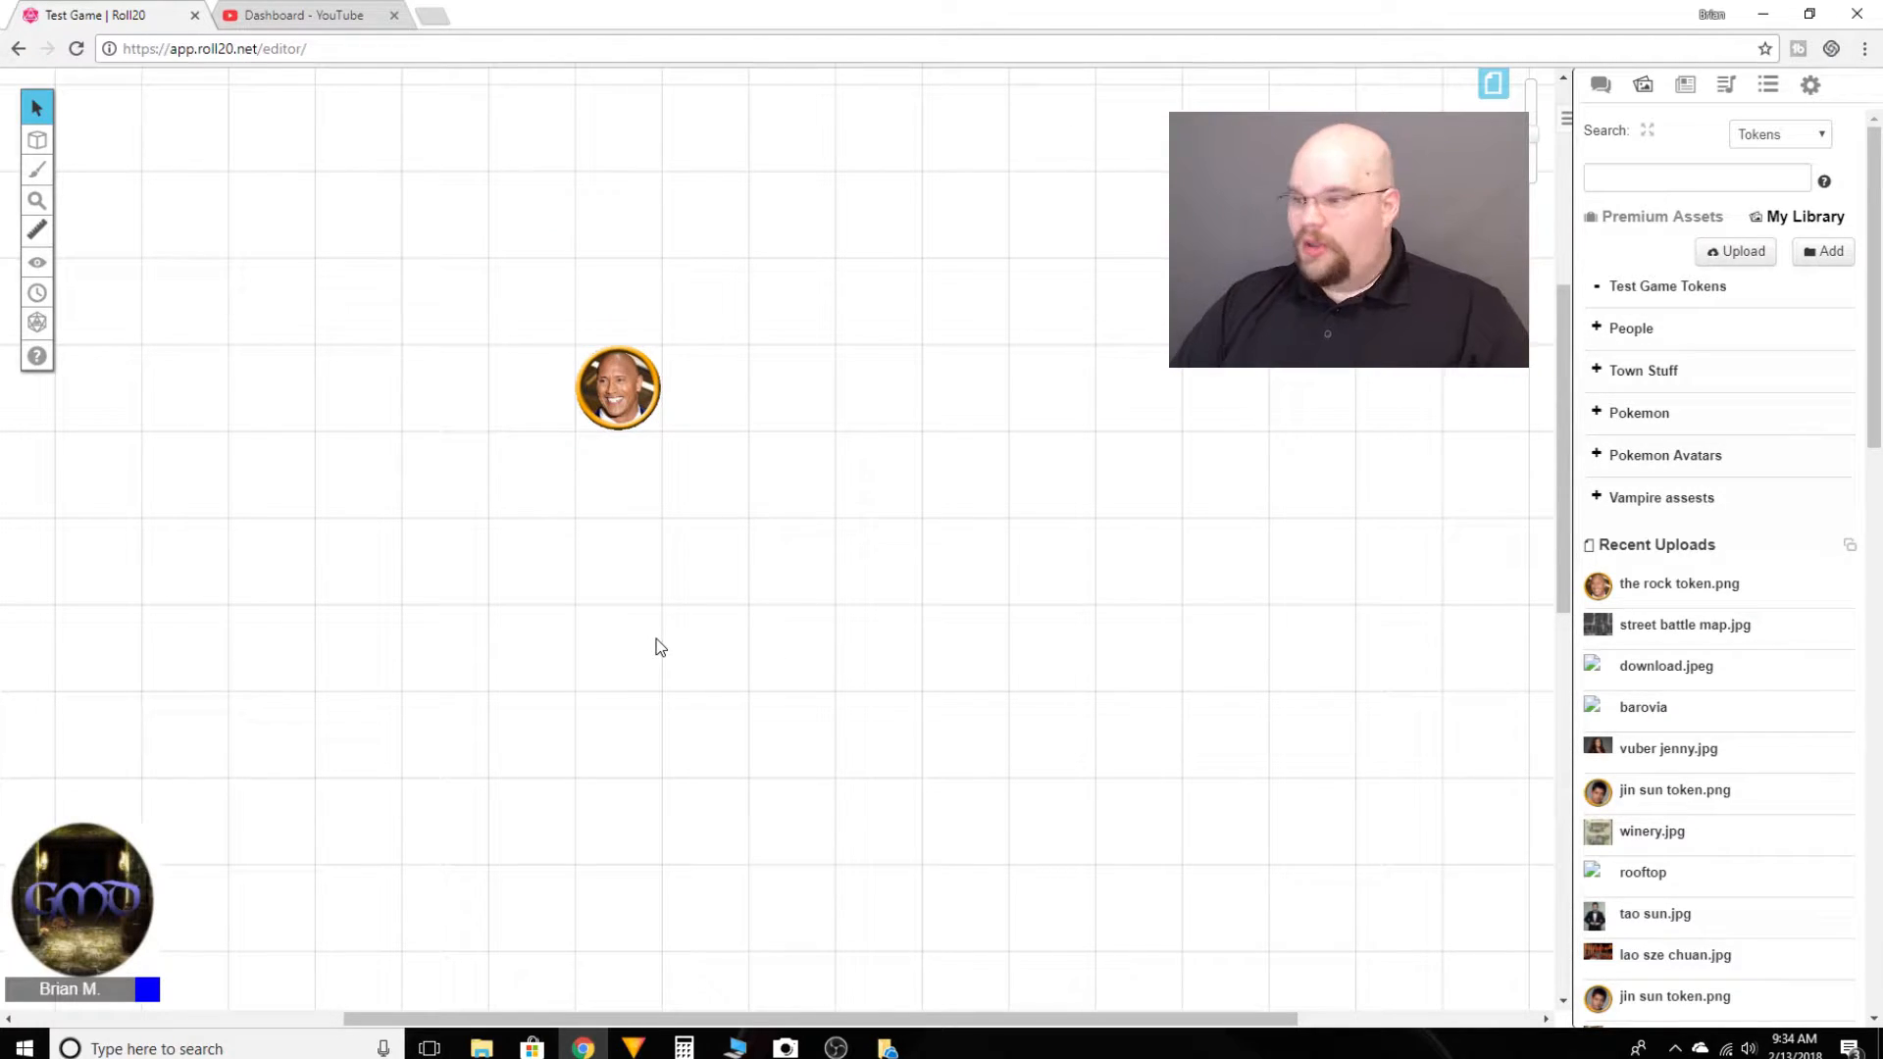
Step: File the rock token.png from the recent uploads inside the Test Game Tokens library folder
{"action": "scroll", "coordinate": [657, 642], "scroll_direction": "down", "scroll_amount": 1}
{"action": "scroll", "coordinate": [661, 638], "scroll_direction": "down", "scroll_amount": 1}
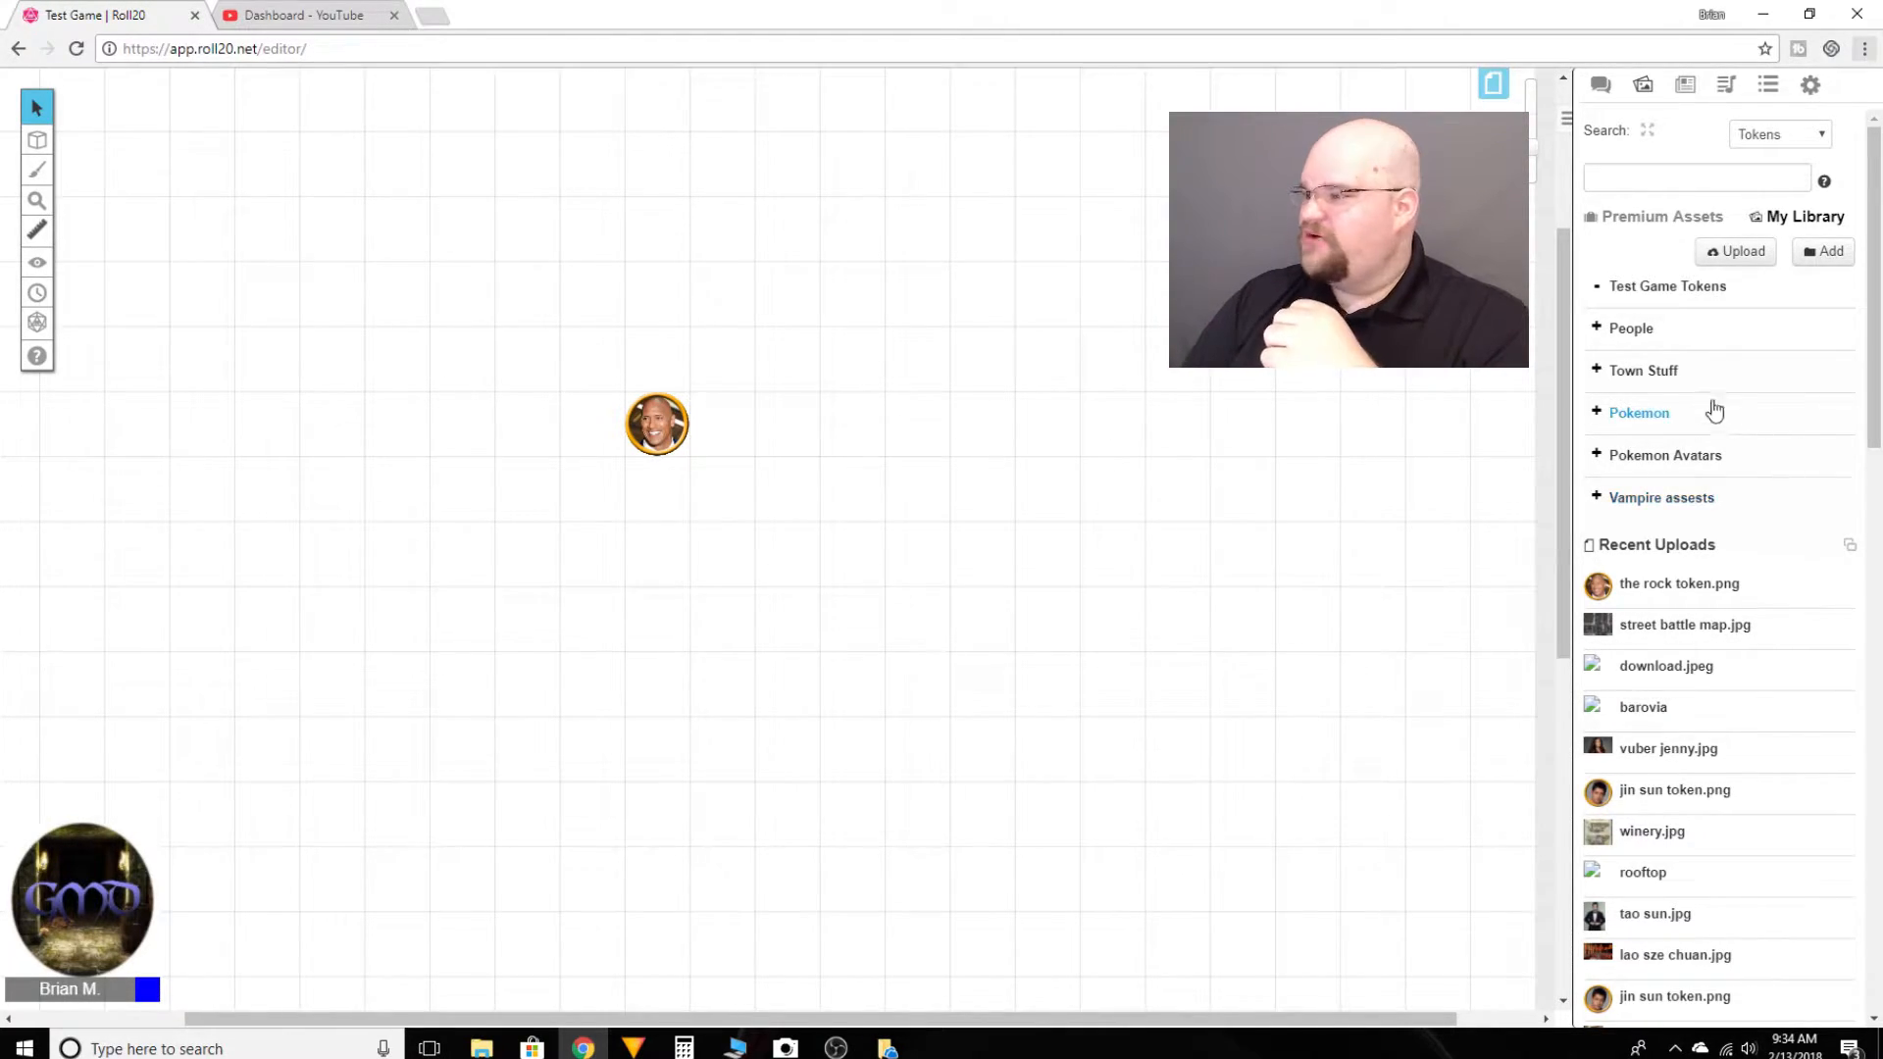
{"action": "left_click", "coordinate": [1599, 287]}
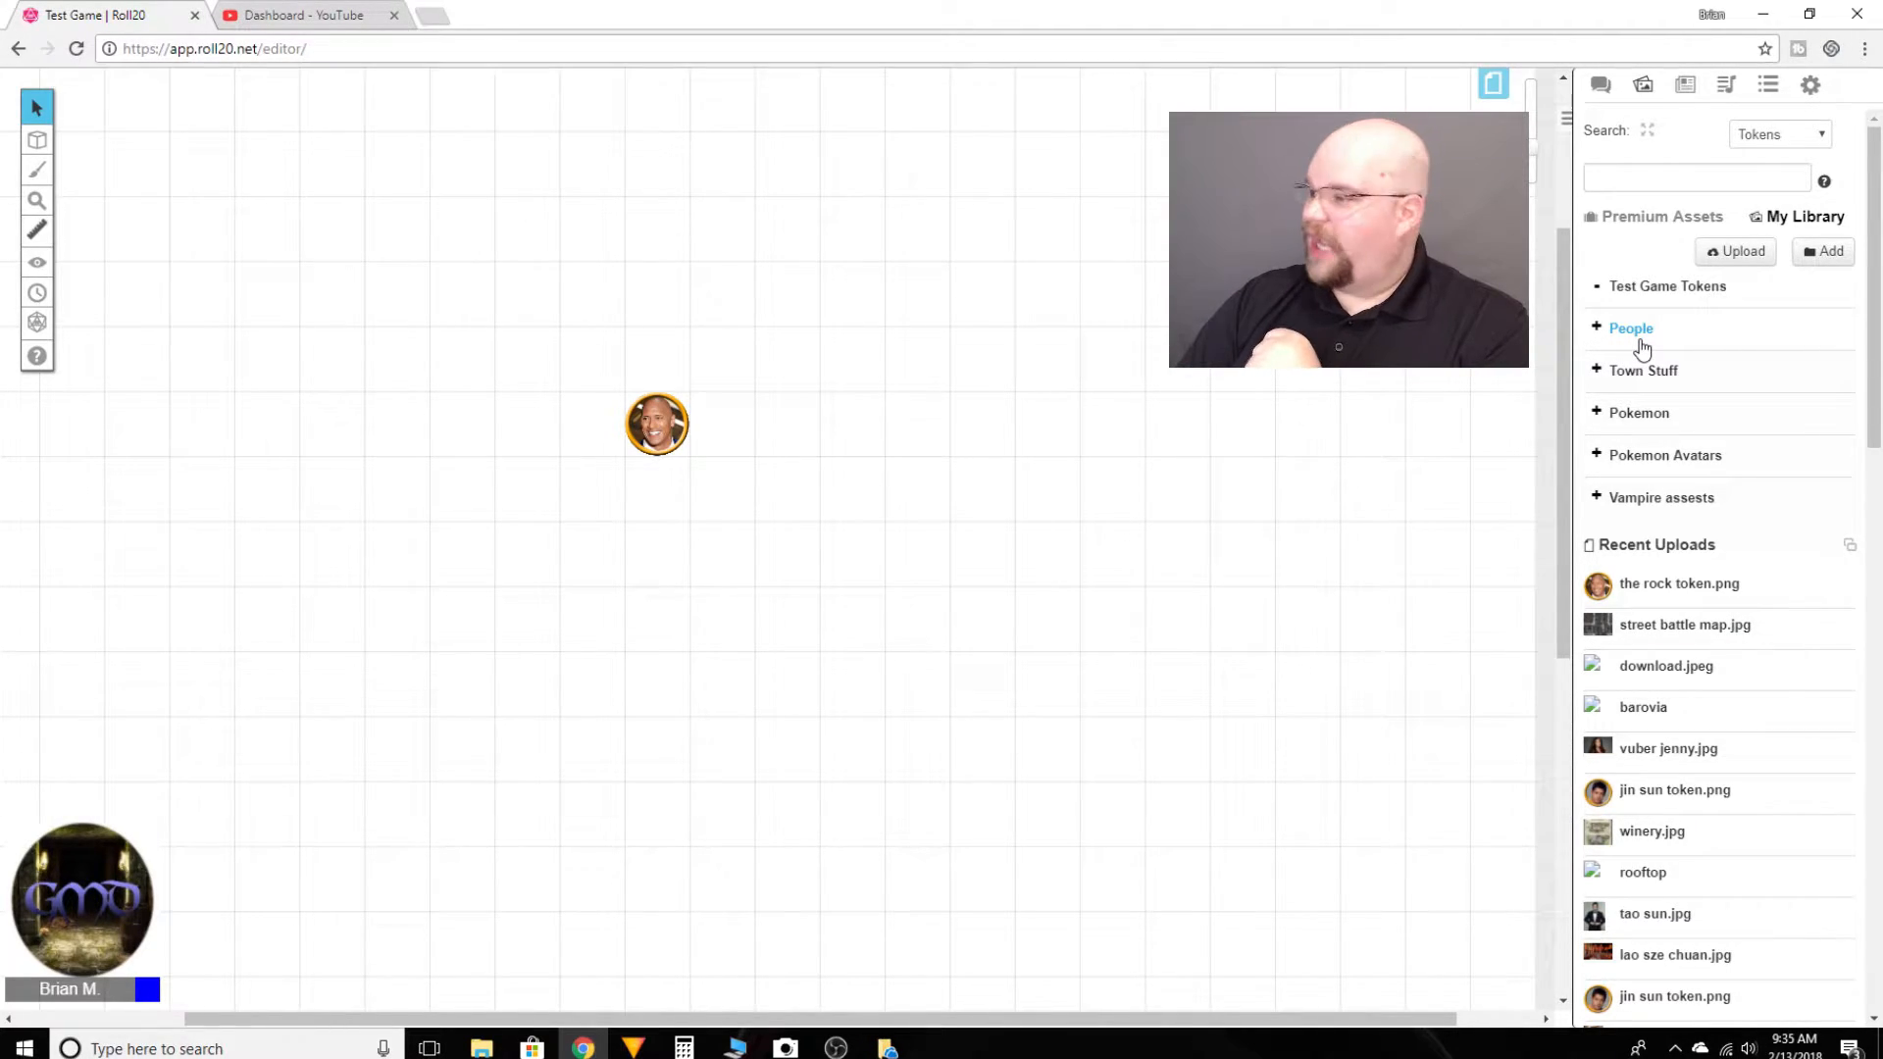
{"action": "mouse_move", "coordinate": [1668, 586]}
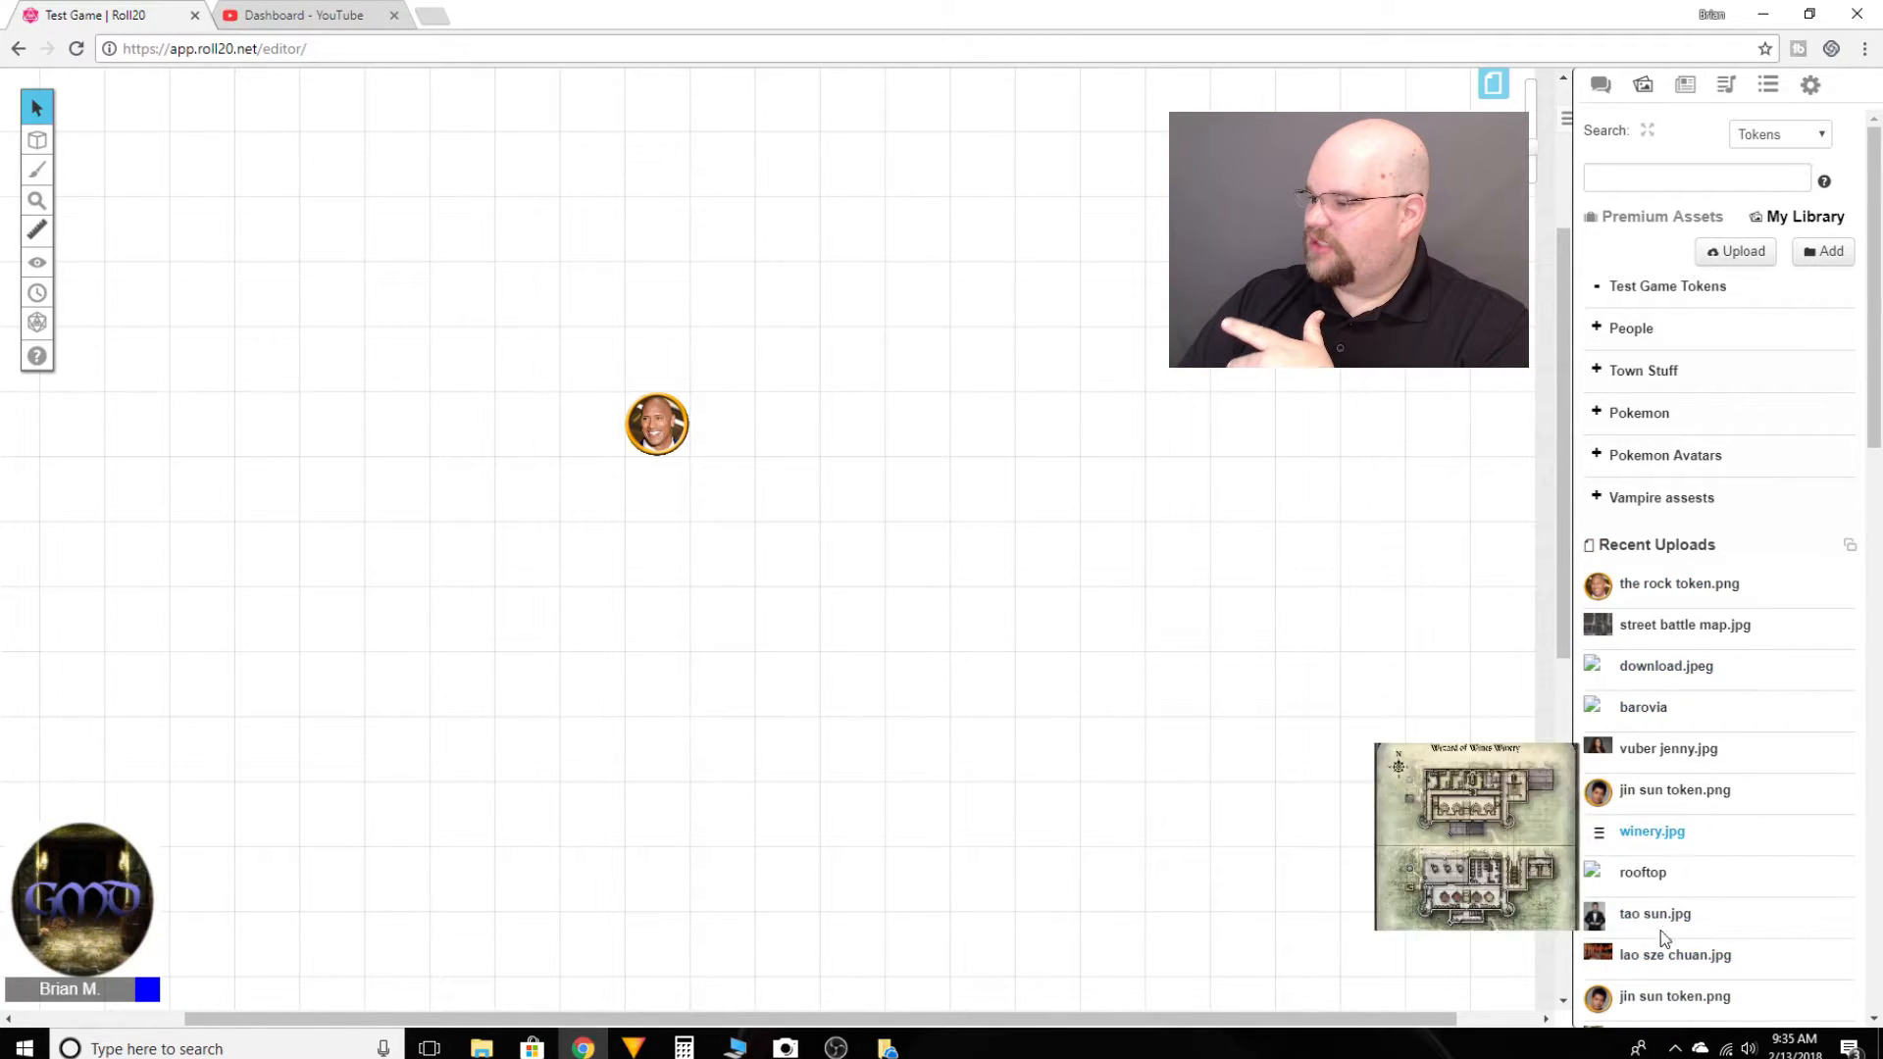
{"action": "mouse_move", "coordinate": [1603, 593]}
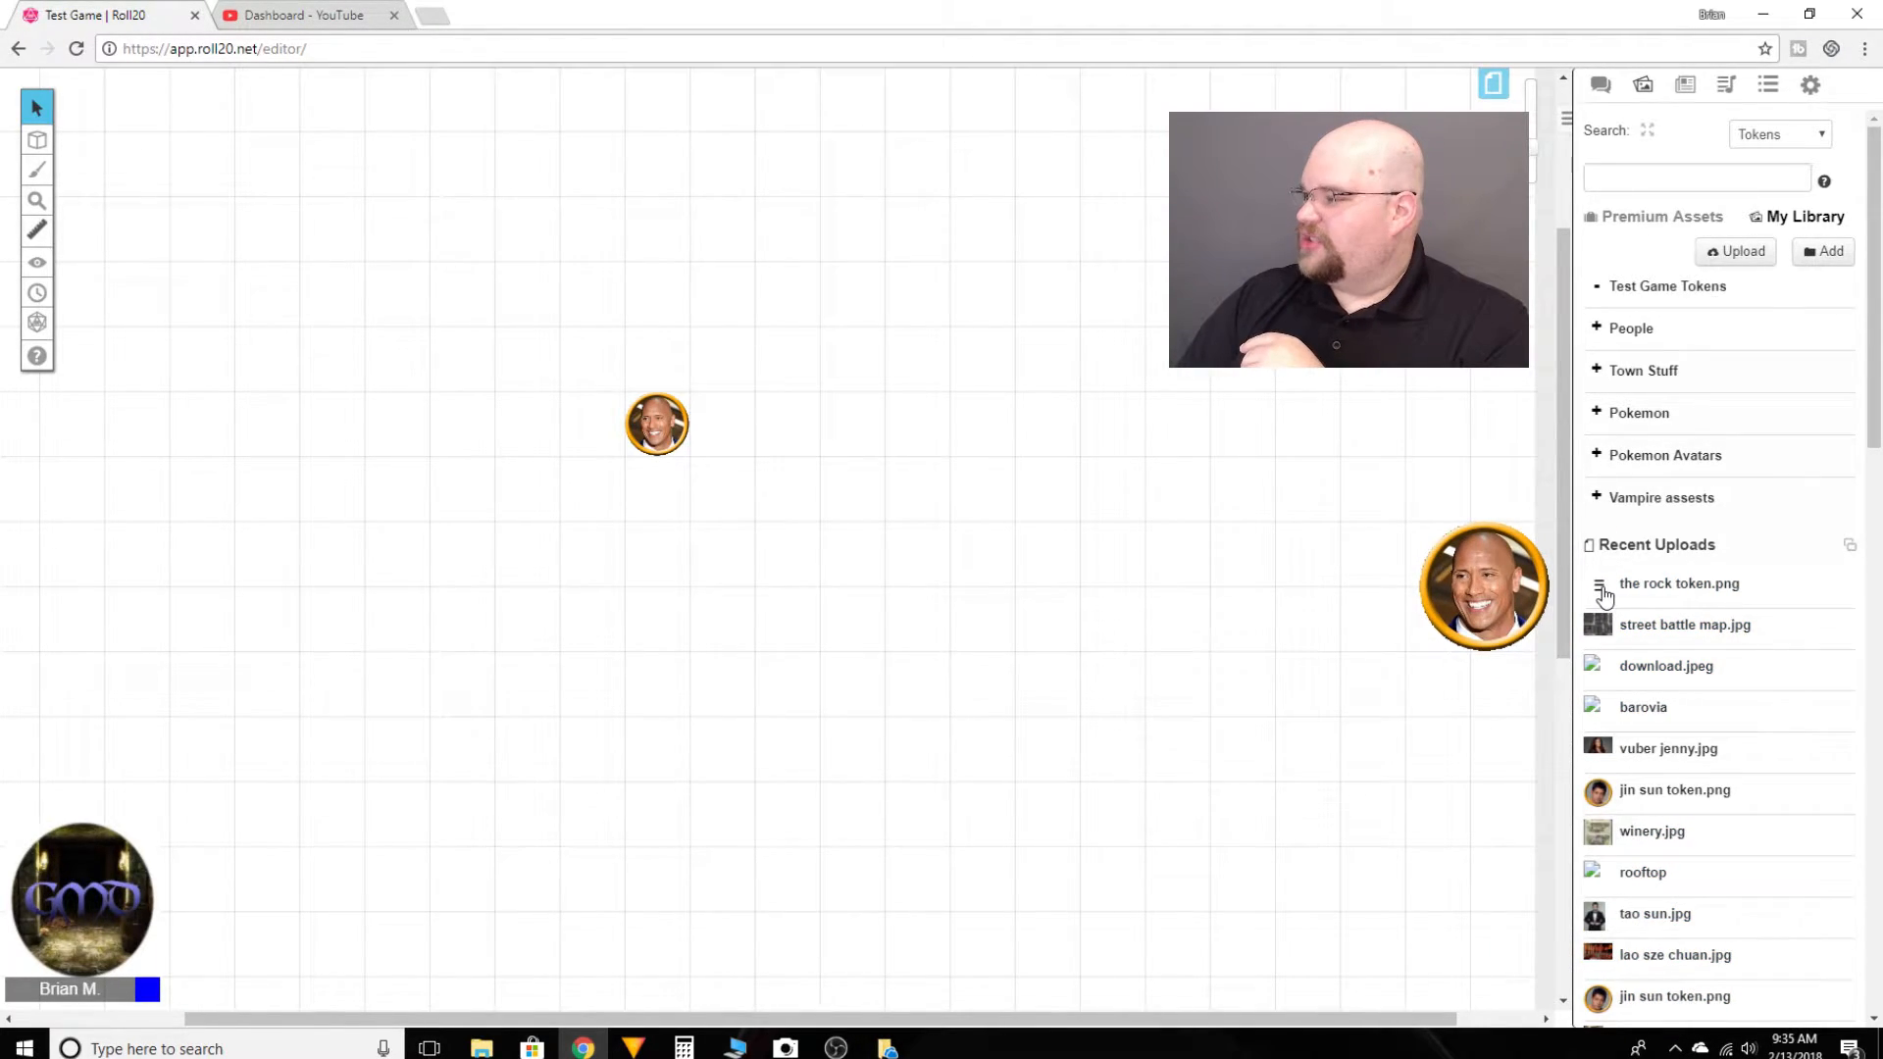
{"action": "left_click_drag", "start_coordinate": [1603, 593], "coordinate": [1614, 361]}
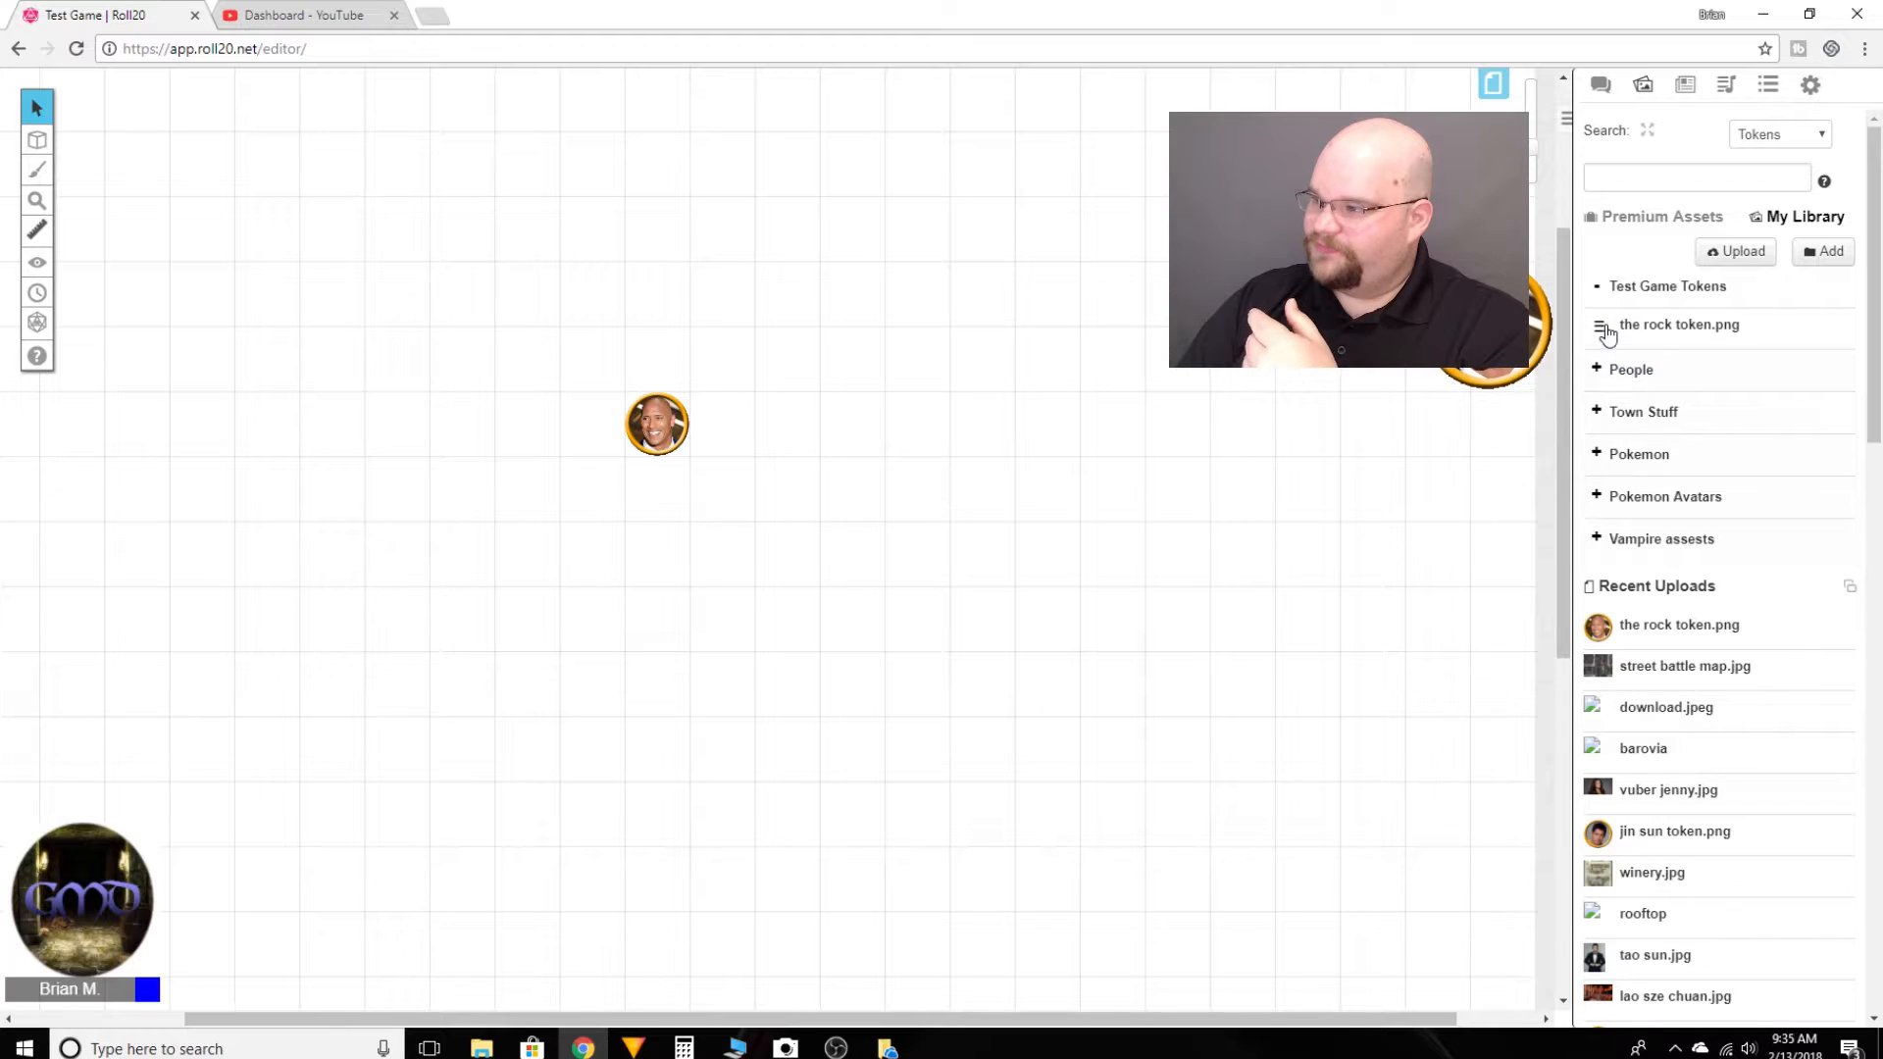
{"action": "left_click_drag", "start_coordinate": [1606, 335], "coordinate": [1687, 328]}
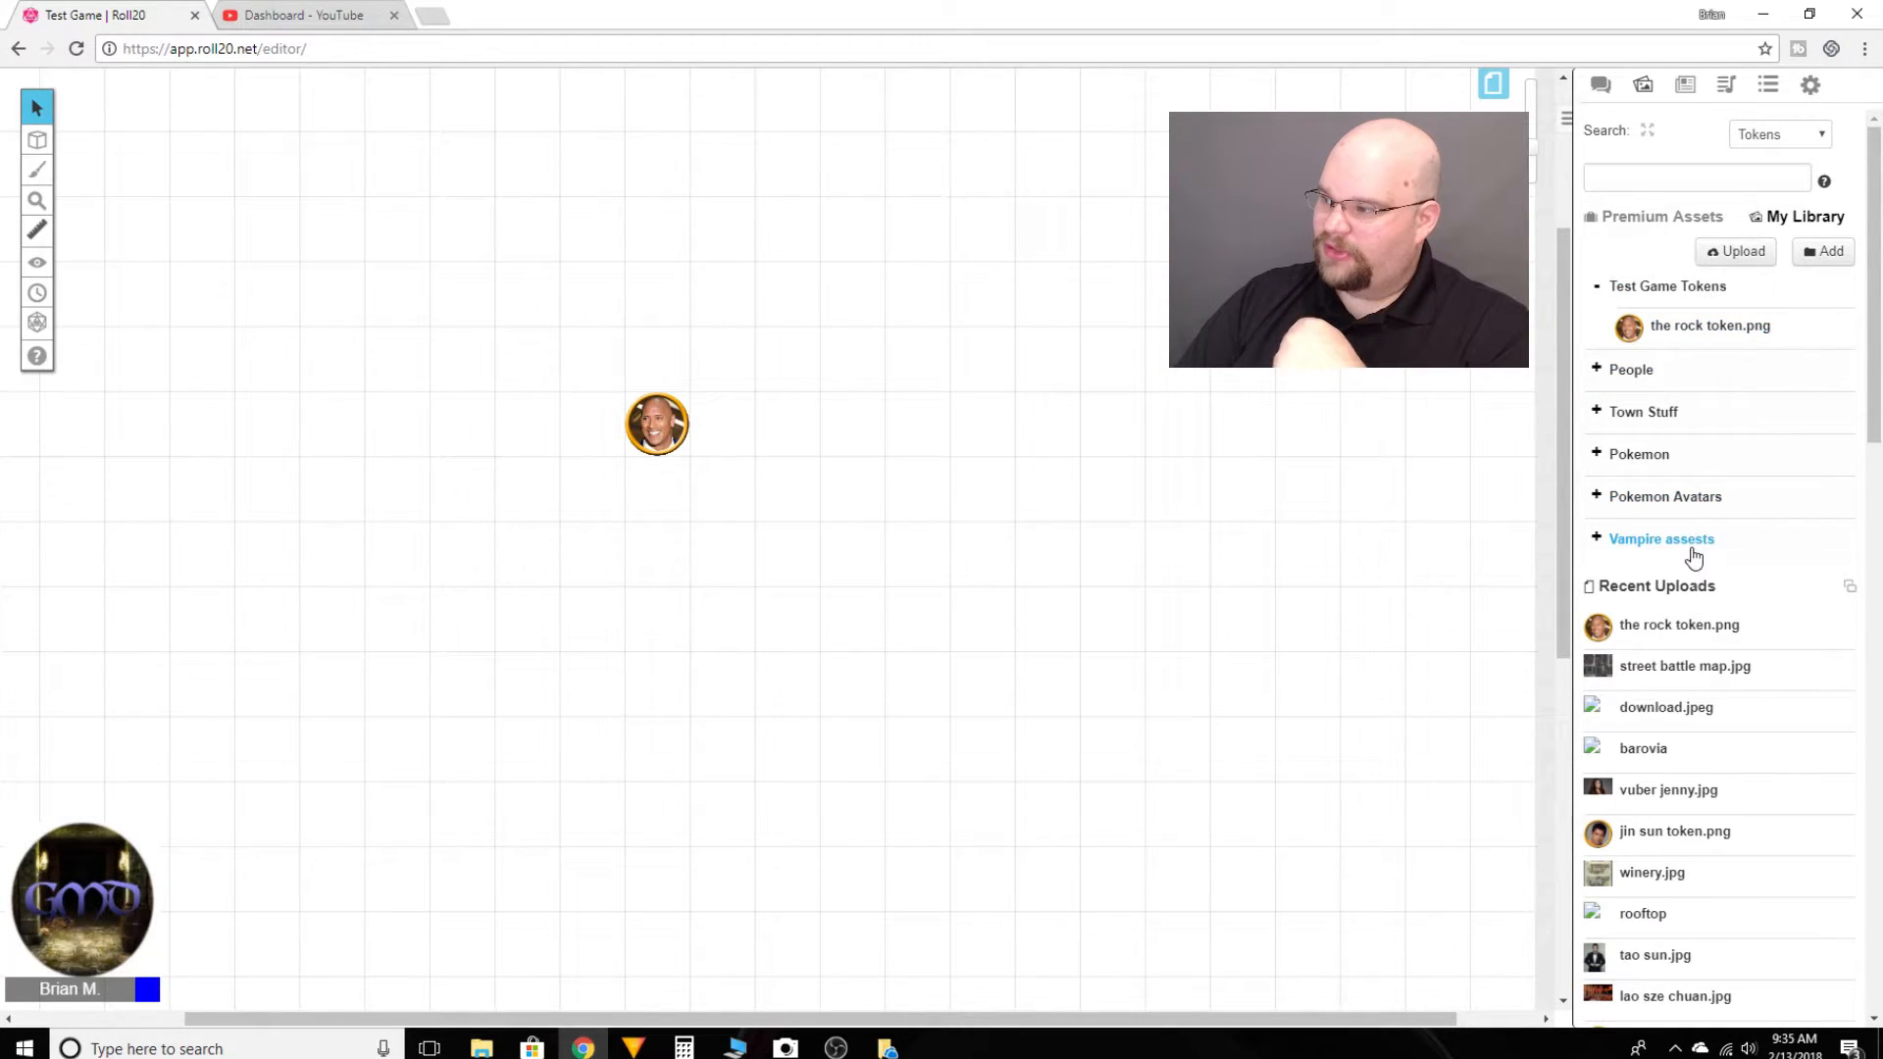
Step: View the contents of the Test Game Tokens folder in its own window, collapse and re-expand the folder, and close the window
{"action": "left_click", "coordinate": [1679, 288]}
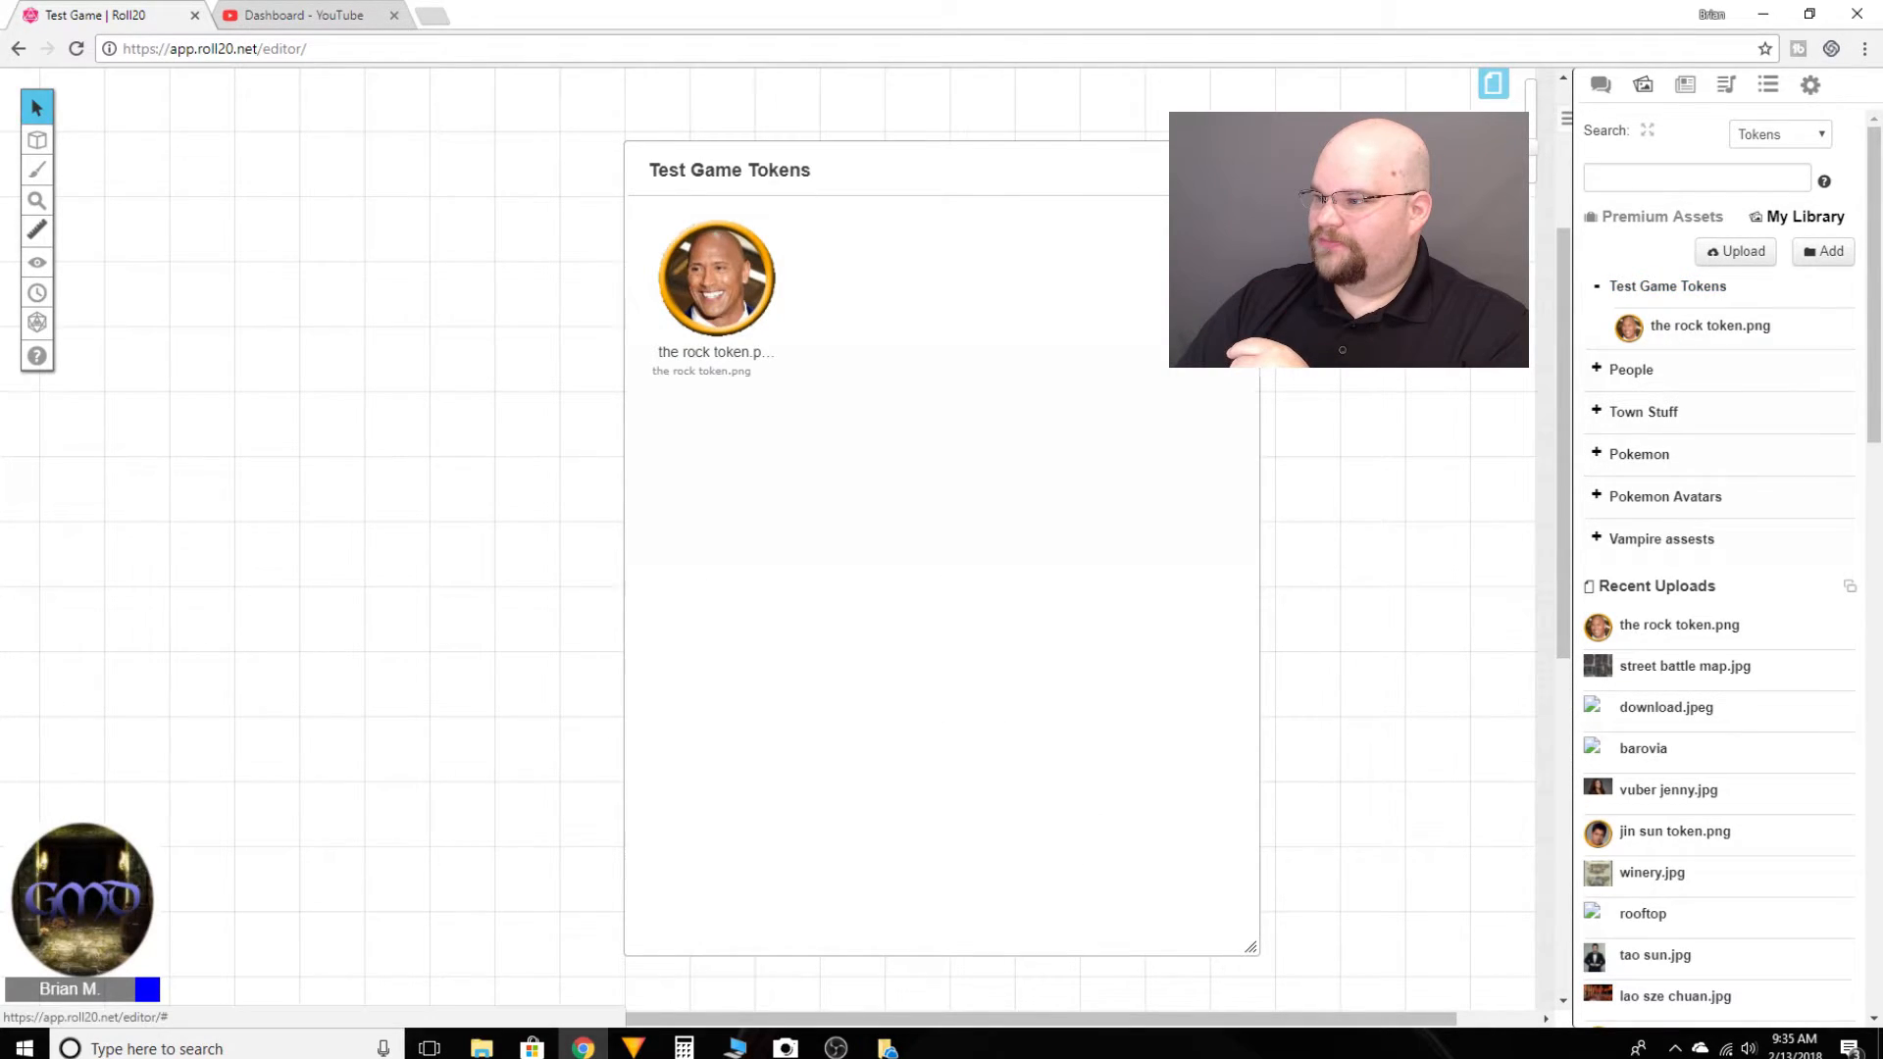
{"action": "left_click", "coordinate": [1236, 170]}
{"action": "left_click", "coordinate": [1599, 287]}
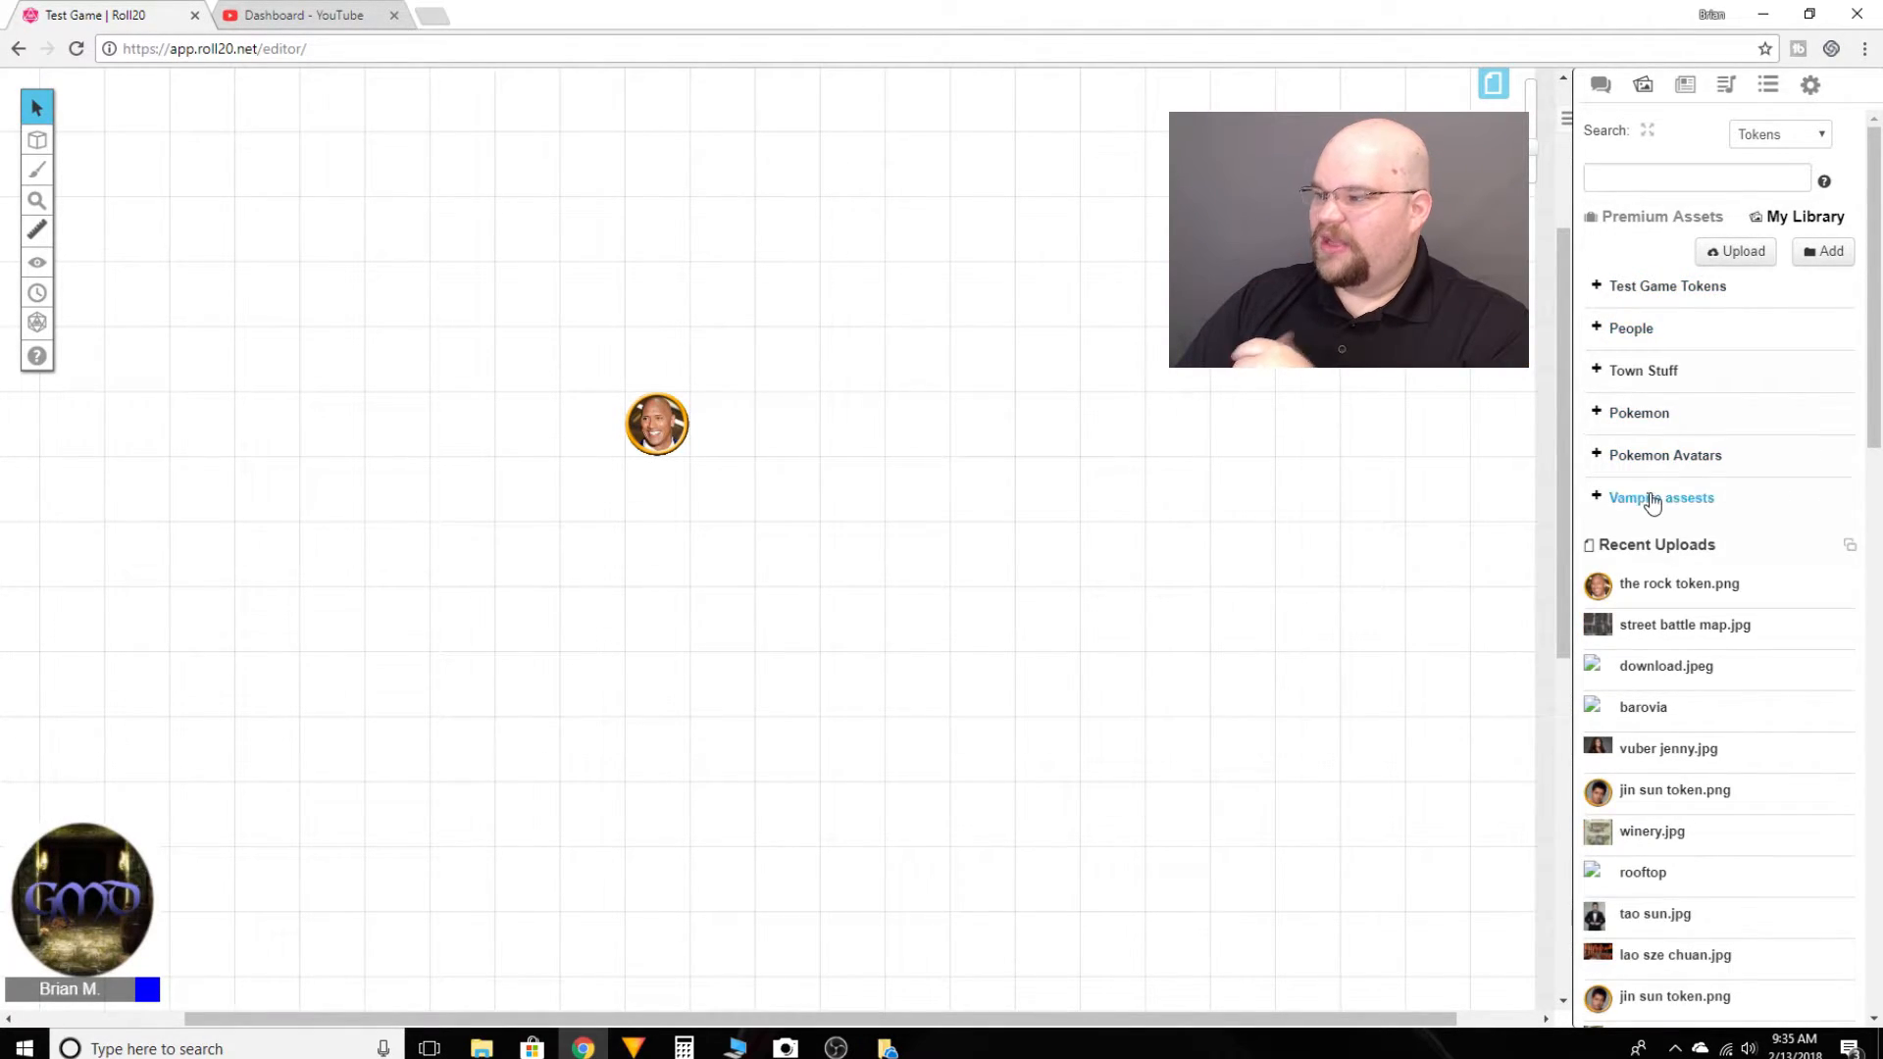
{"action": "left_click", "coordinate": [1597, 288]}
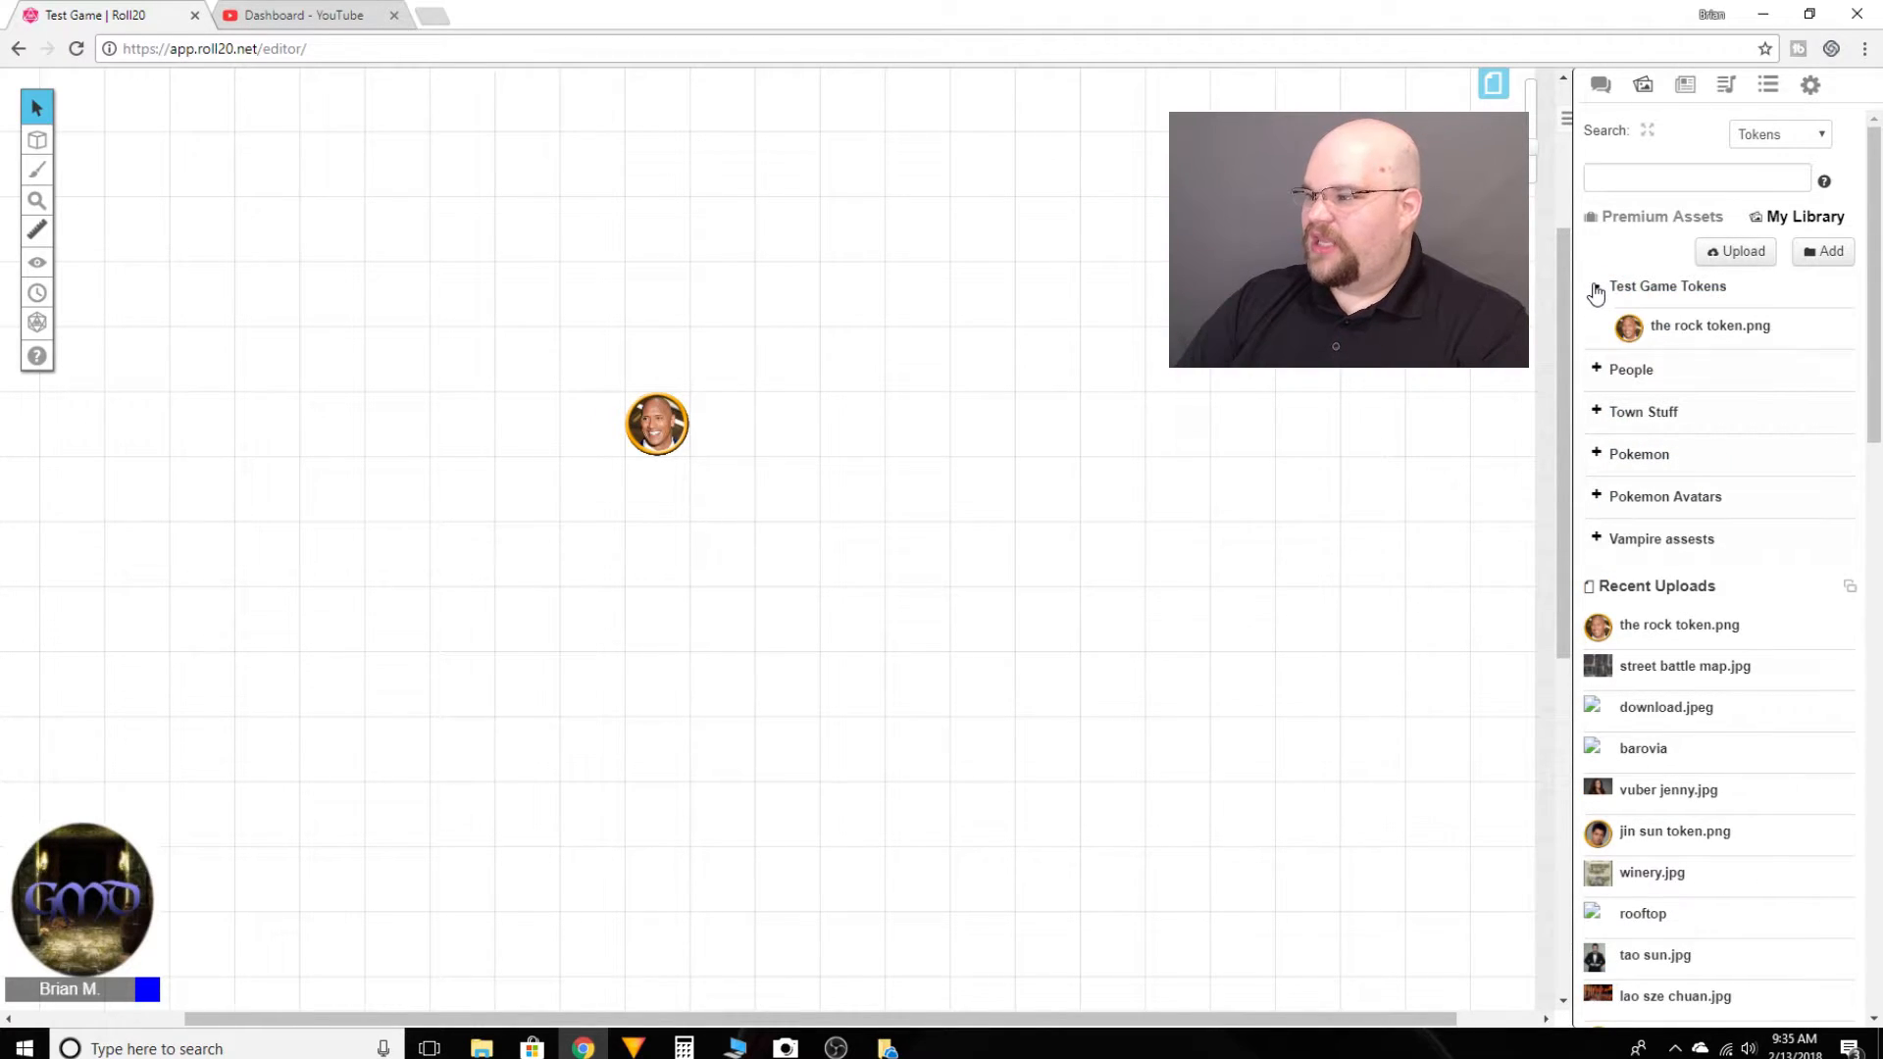
{"action": "left_click", "coordinate": [1667, 290]}
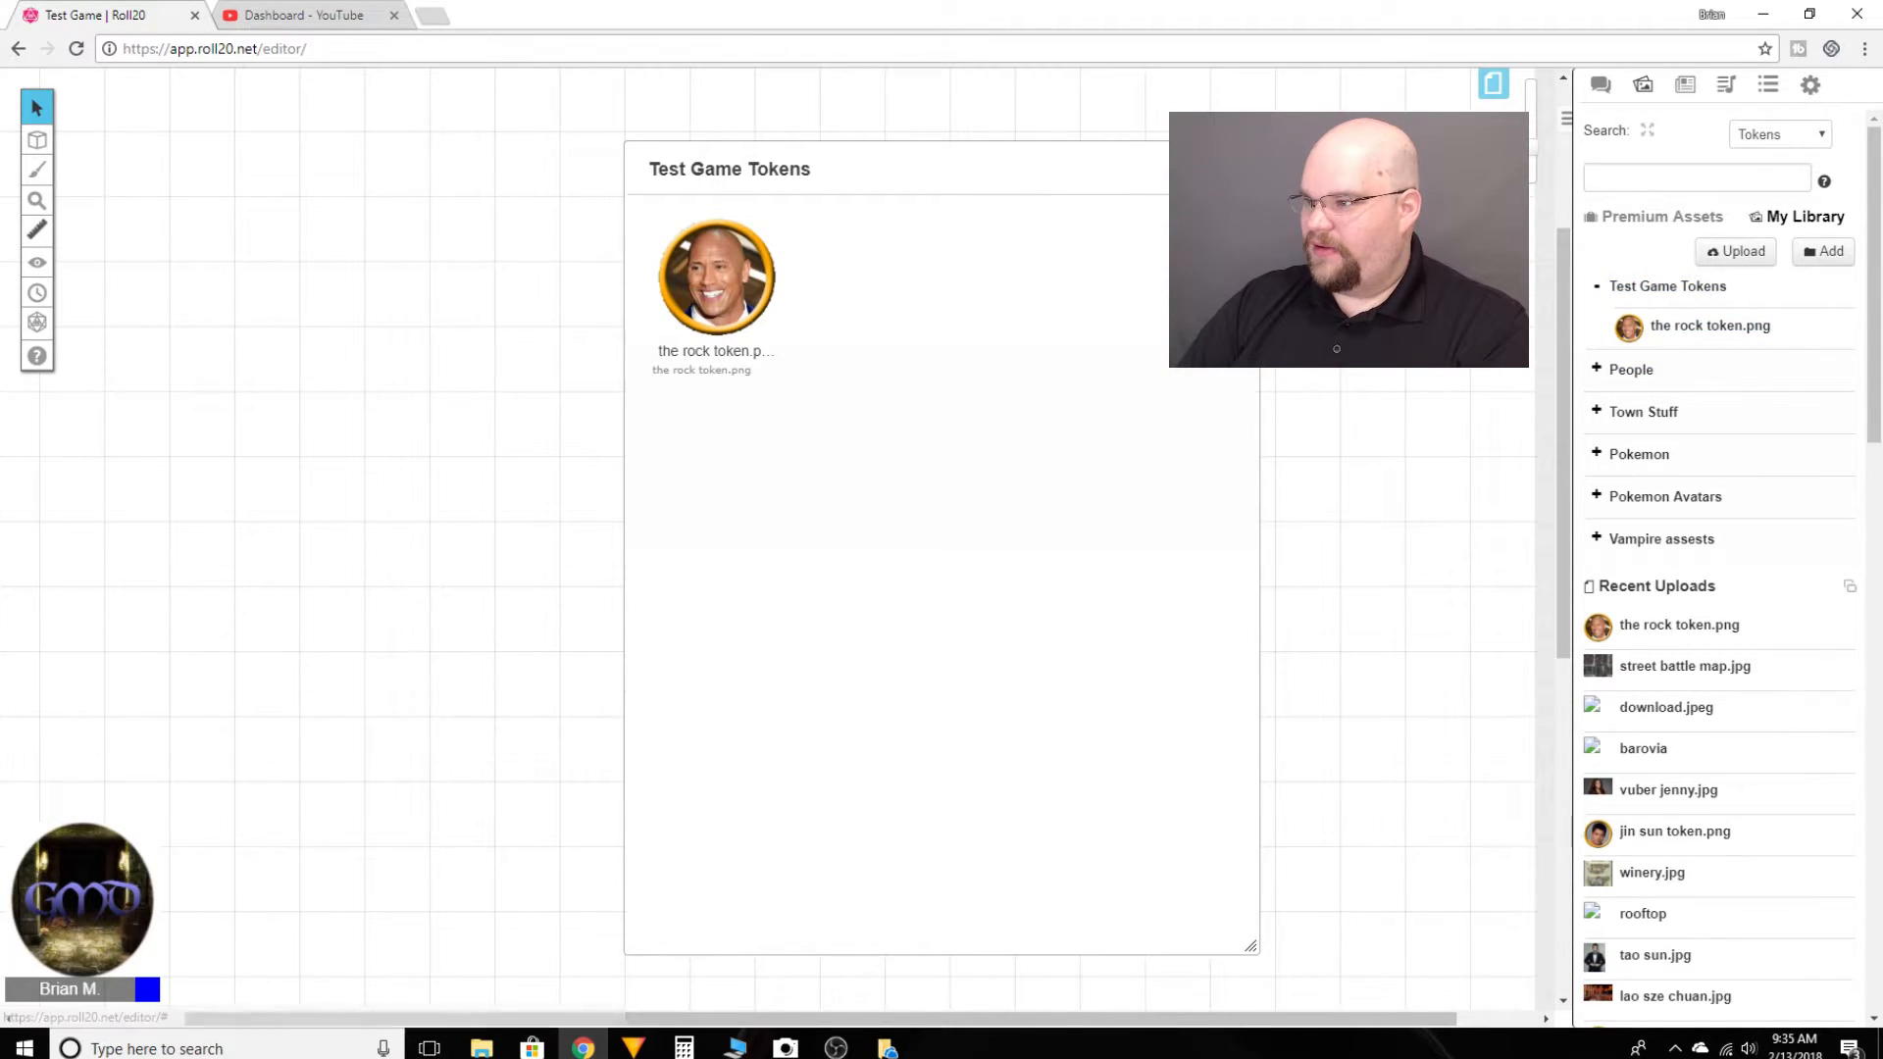
{"action": "left_click", "coordinate": [1237, 168]}
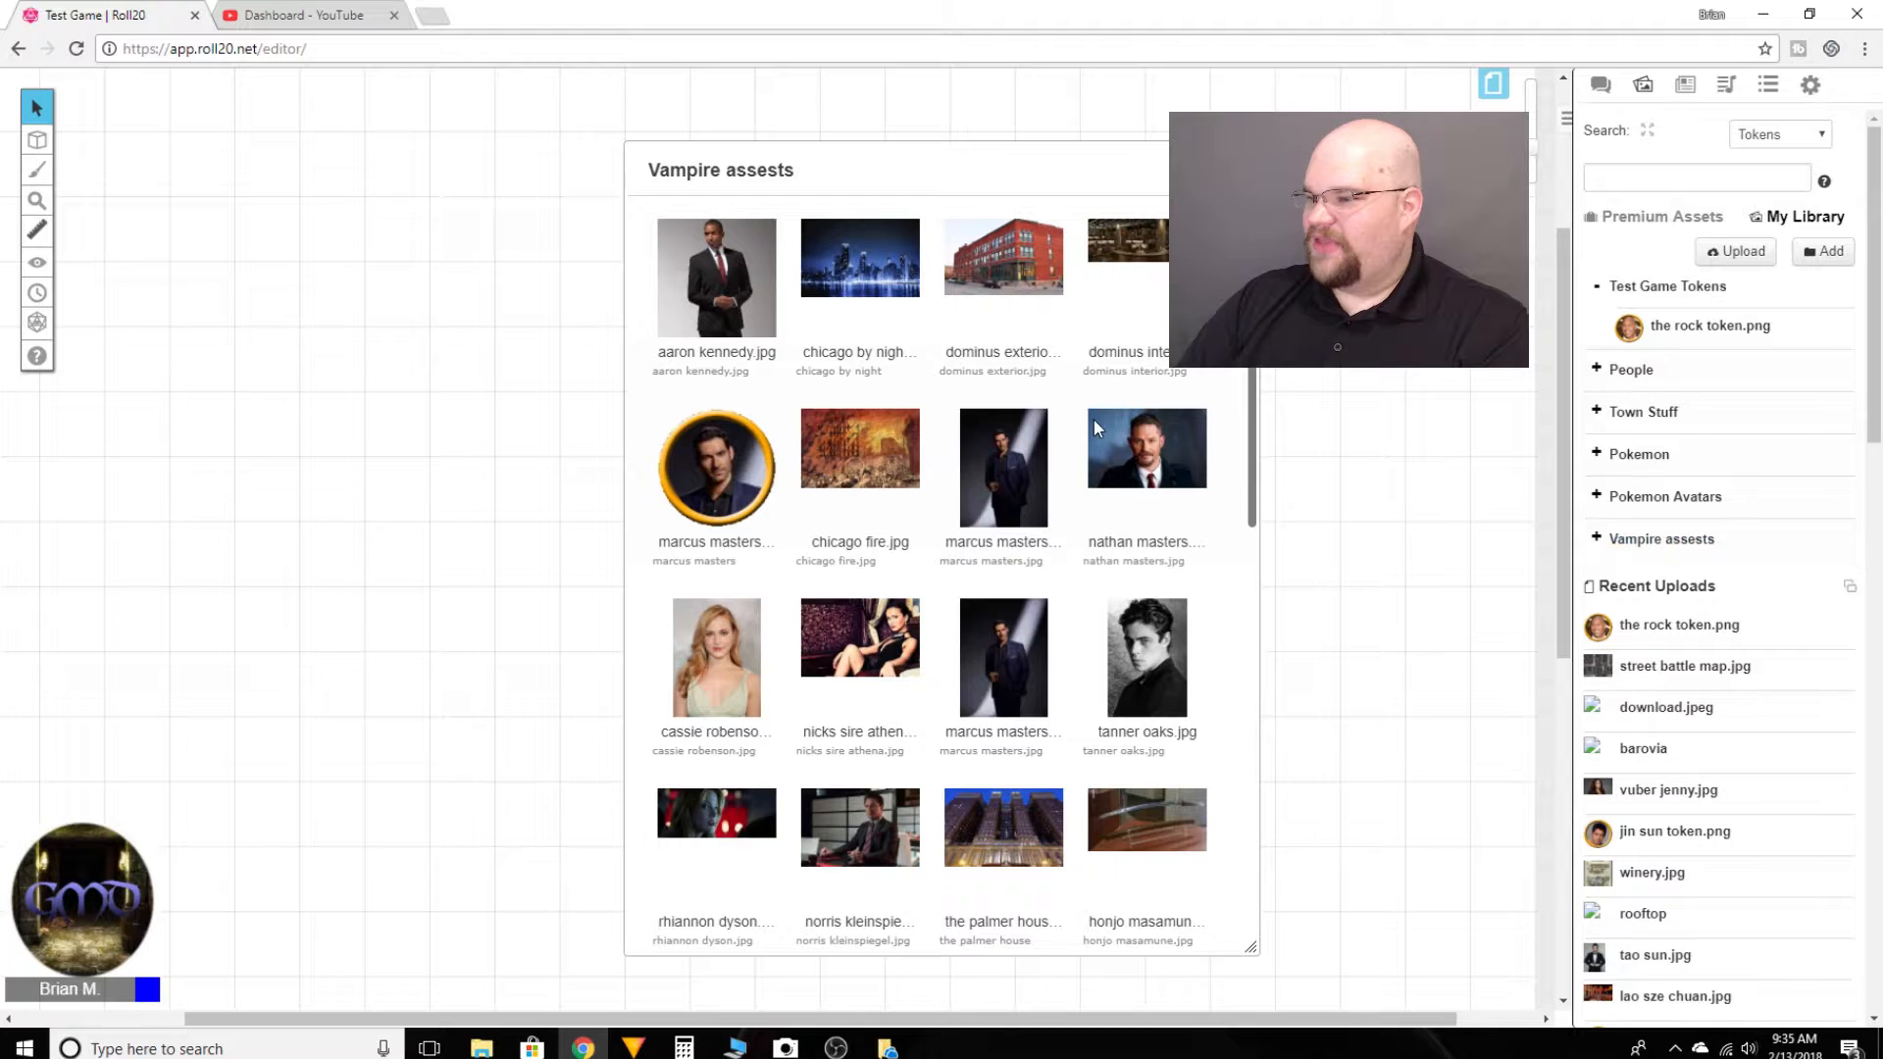
Step: Look through the images and tokens in the Vampire assests folder, close its window, and collapse the Test Game Tokens folder
{"action": "scroll", "coordinate": [1074, 443], "scroll_direction": "down", "scroll_amount": 15}
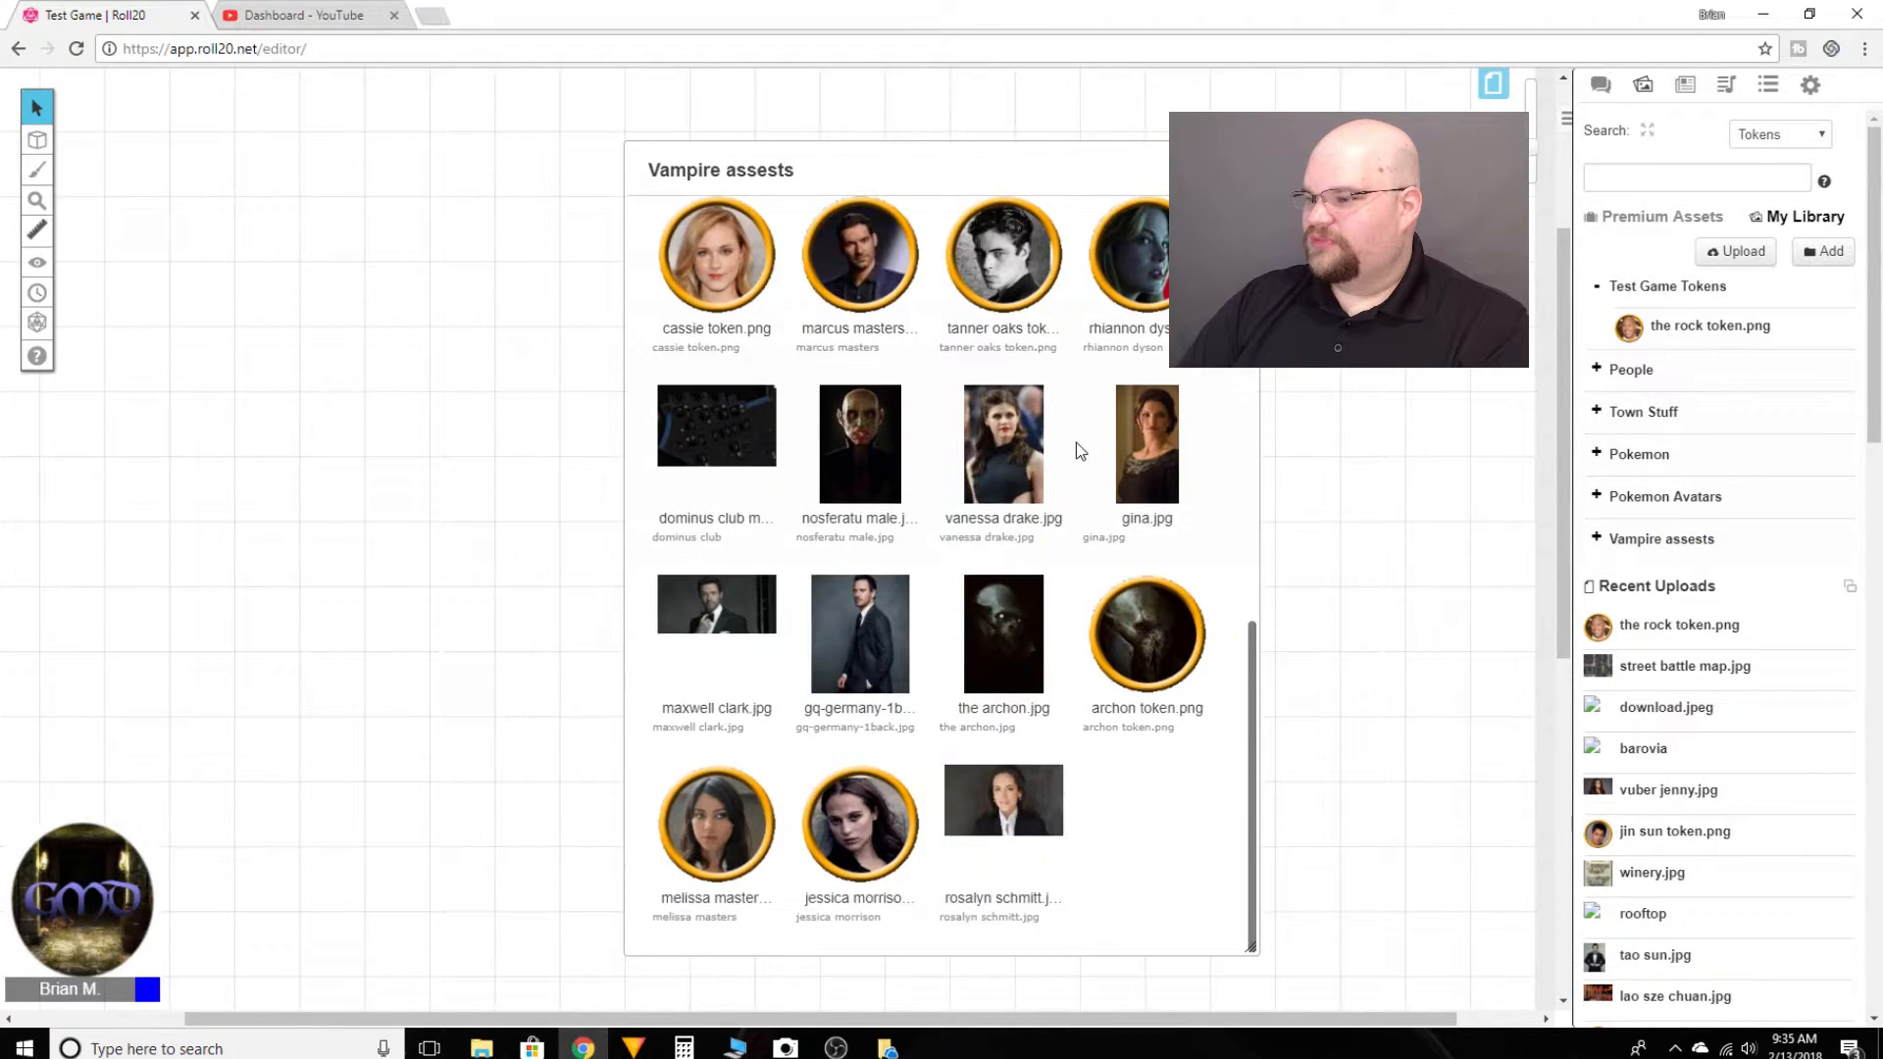
{"action": "scroll", "coordinate": [1089, 467], "scroll_direction": "up", "scroll_amount": 10}
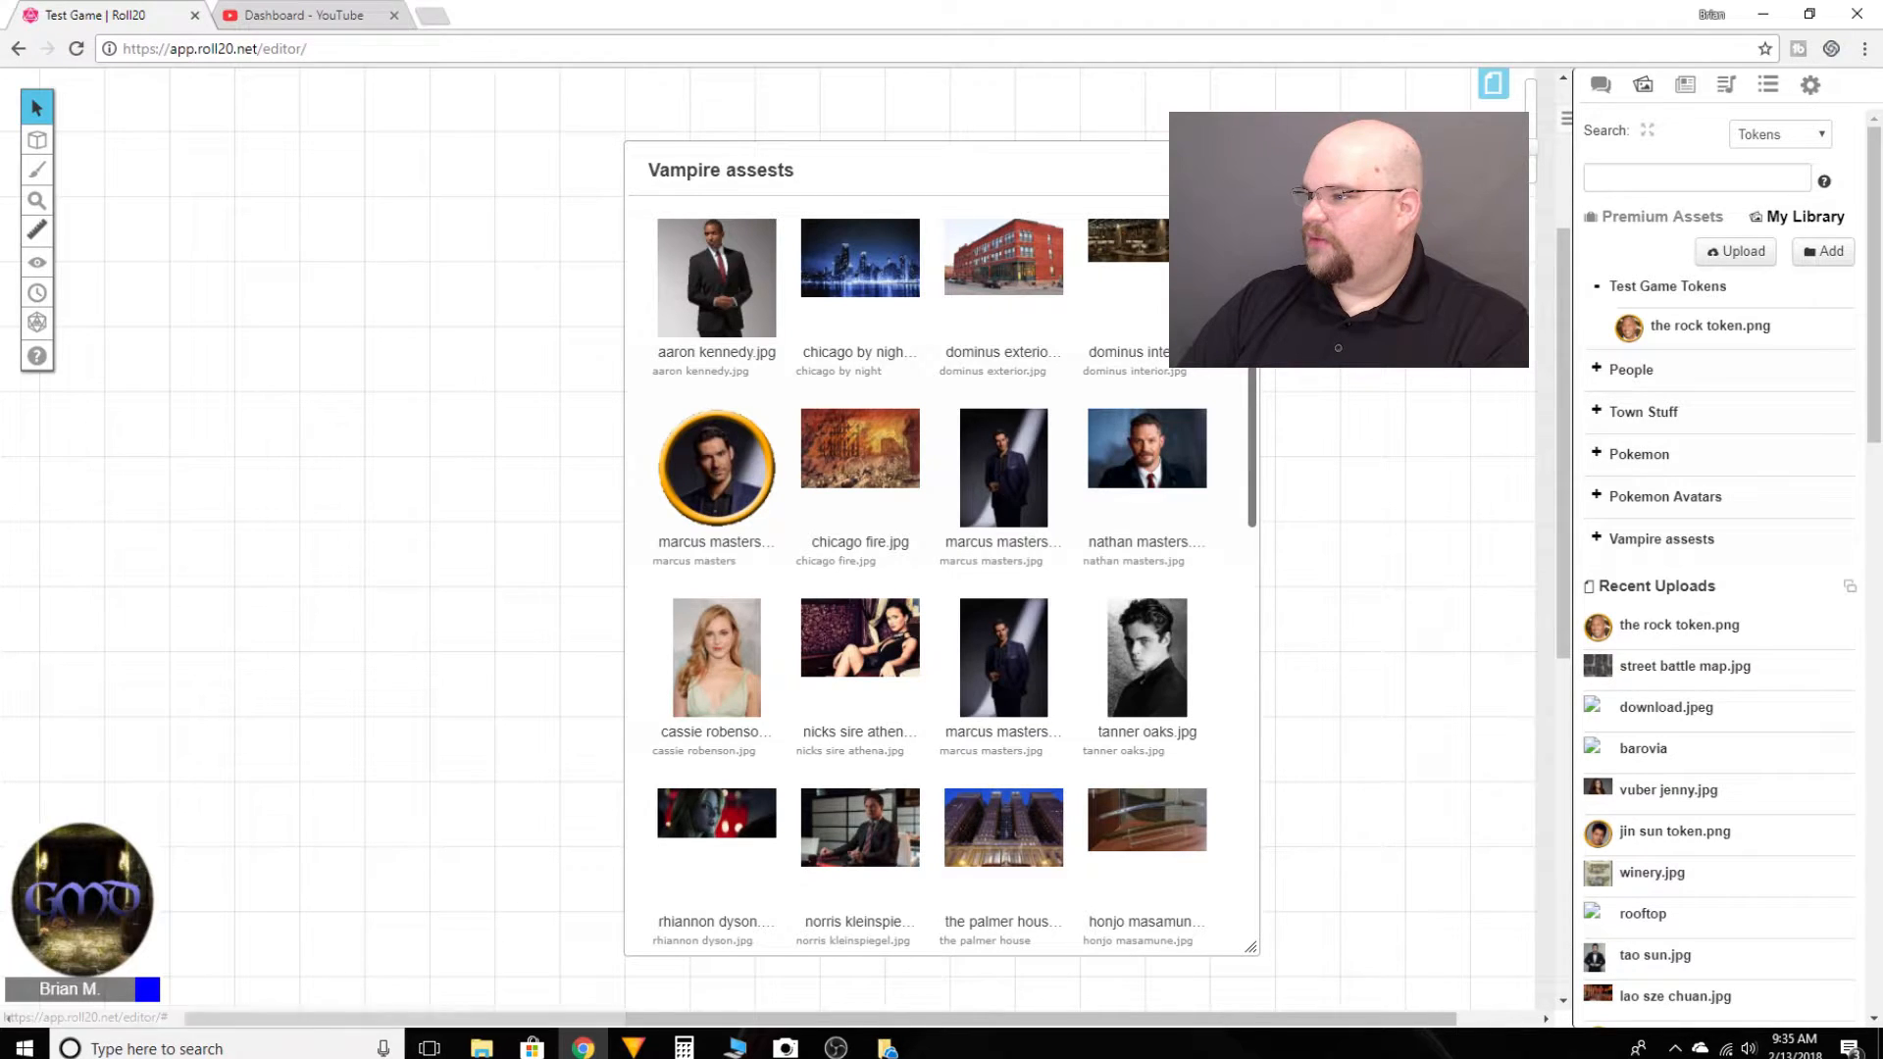
{"action": "left_click", "coordinate": [1237, 170]}
{"action": "left_click", "coordinate": [1597, 287]}
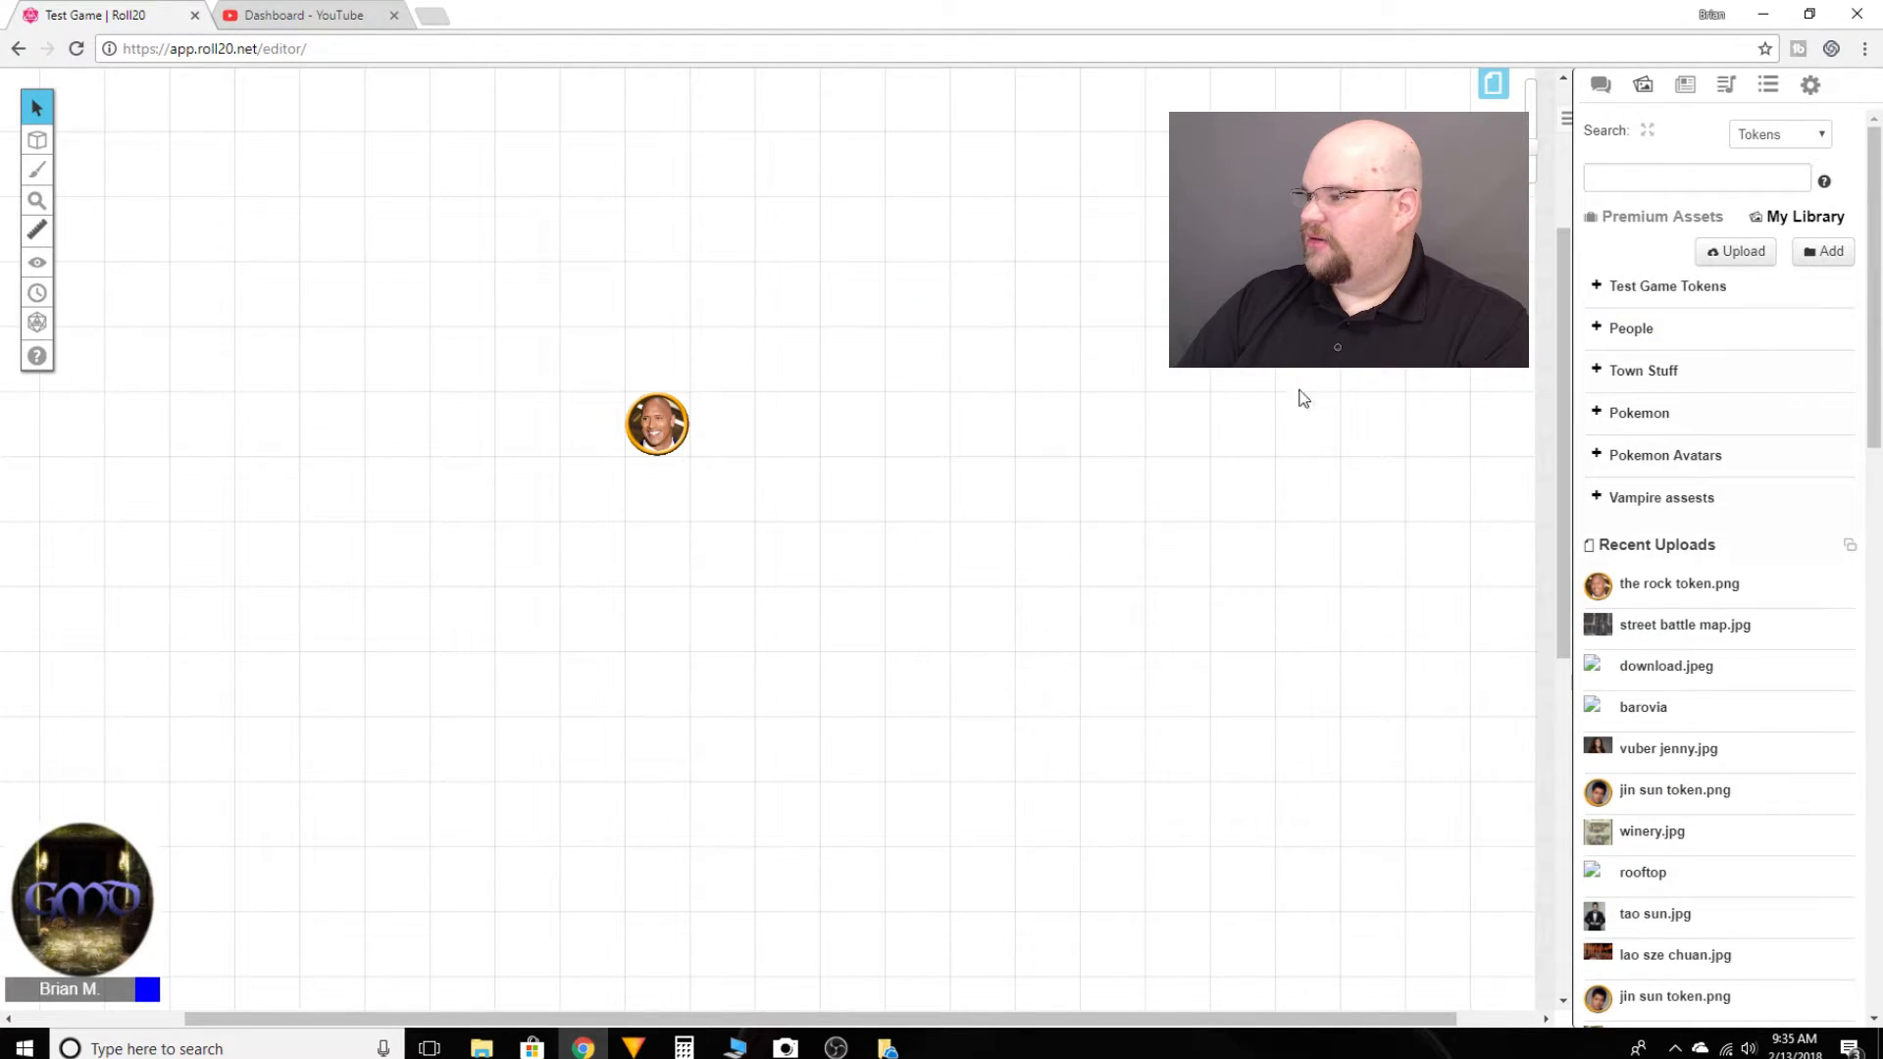